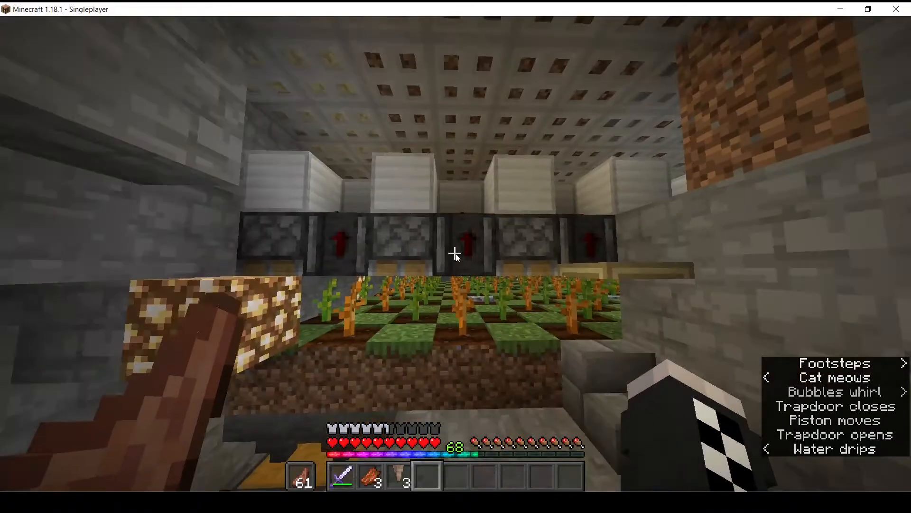
key(e)
key(e)
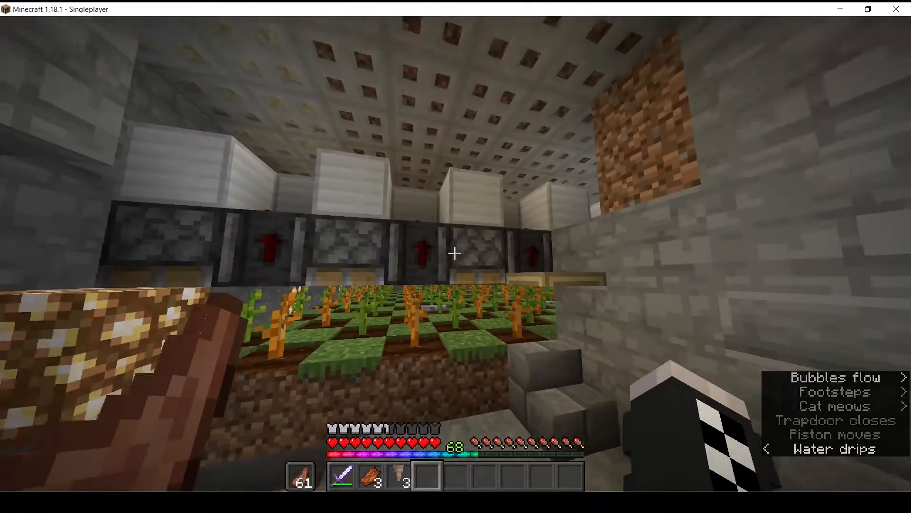
key(F5)
key(1)
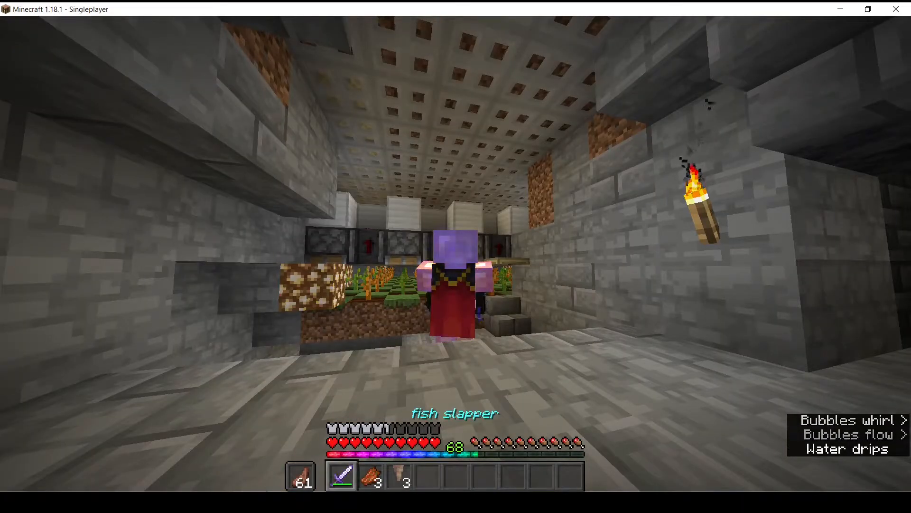
key(F5)
key(F5)
key(F5)
key(F5)
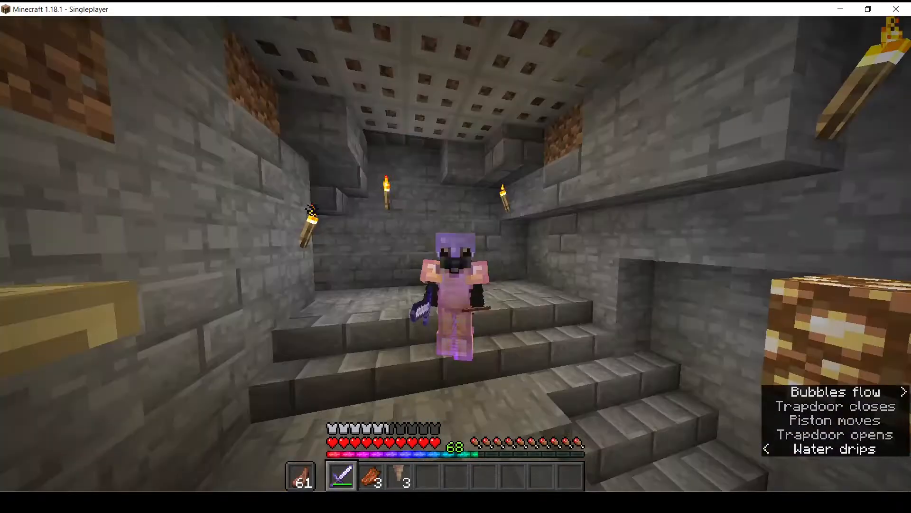
key(F5)
key(e)
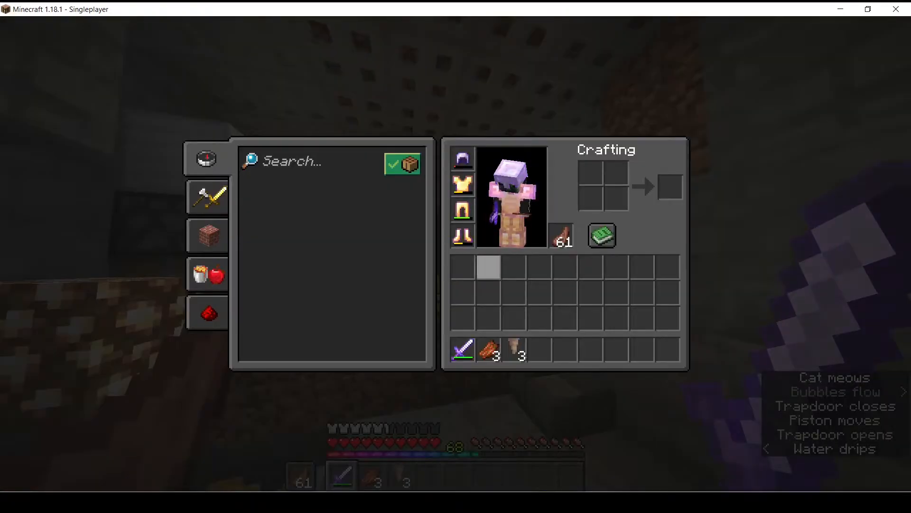
key(e)
Step: Switch to Chrome and open the Christmas light leaves texture pack page from the Planet Minecraft listing
key(alt+Tab)
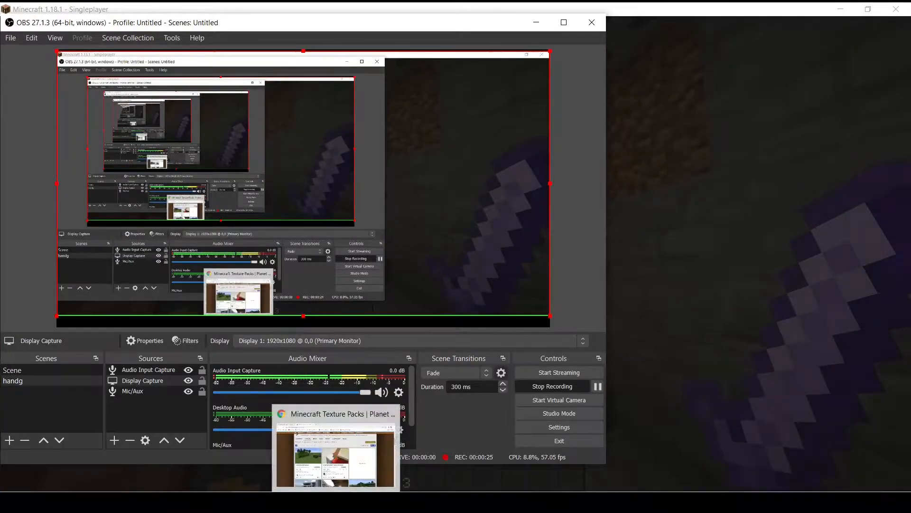
click(337, 502)
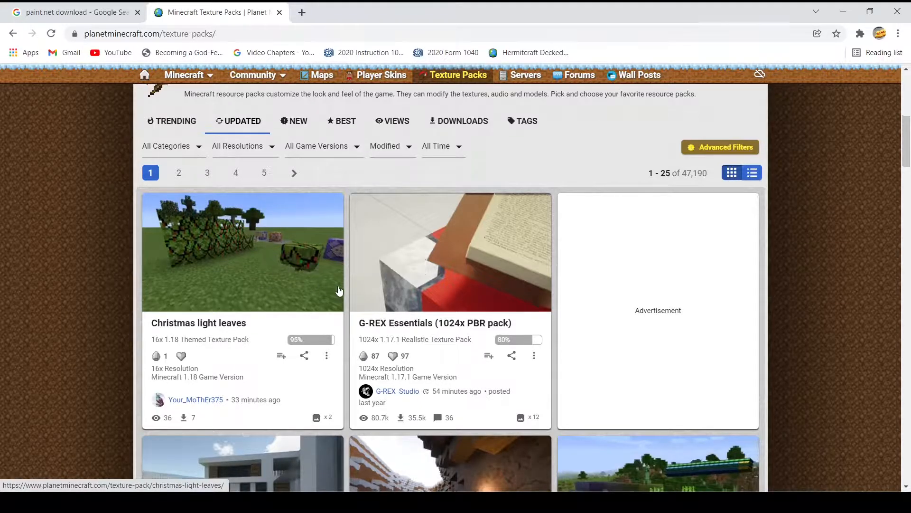
scroll(354, 291, down, 8)
scroll(354, 291, up, 15)
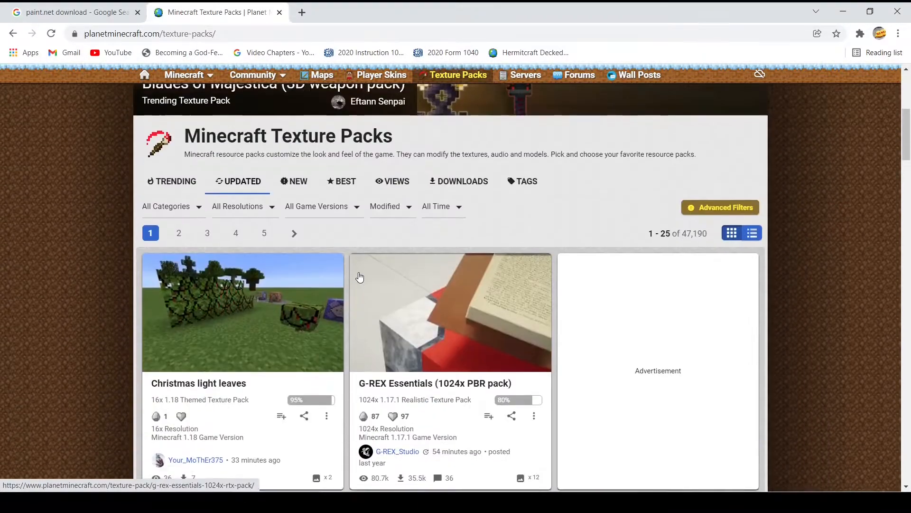
scroll(360, 277, down, 5)
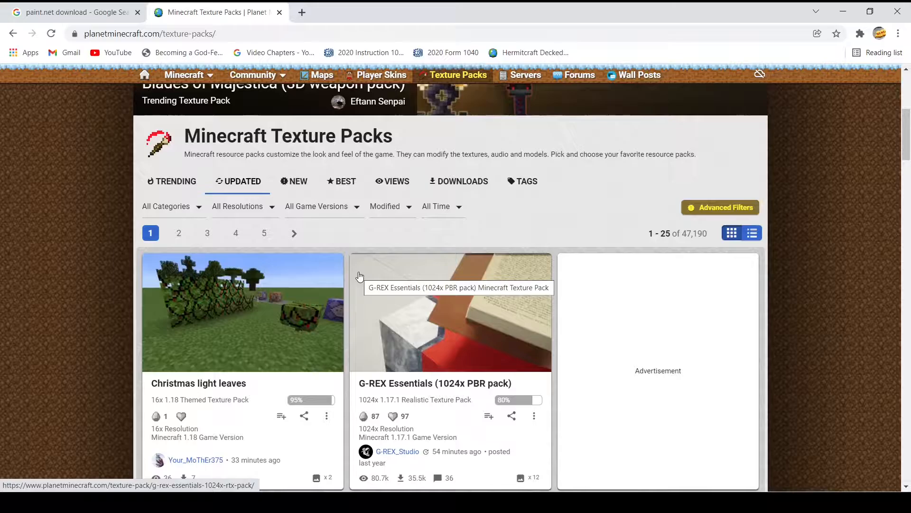
click(256, 326)
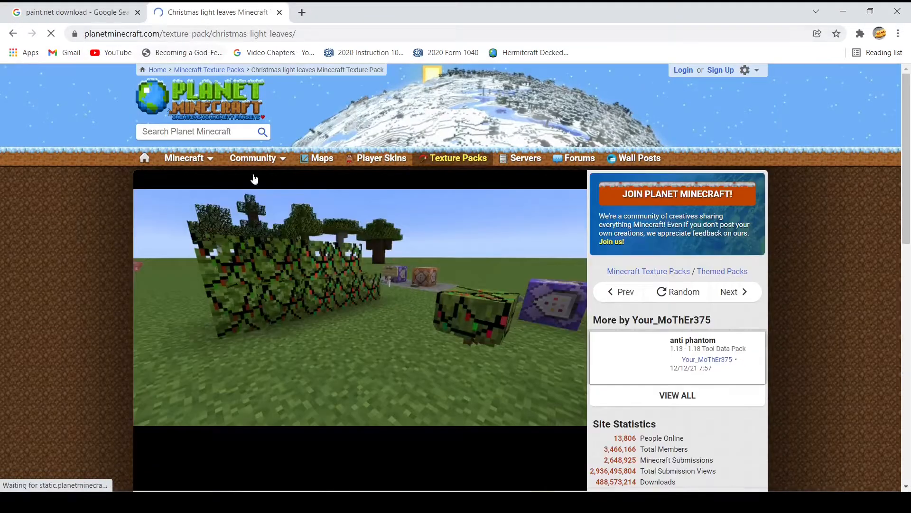
Step: Download the Christmas light leaves texture pack as christmas-leaves.zip from its Planet Minecraft page
scroll(254, 179, down, 7)
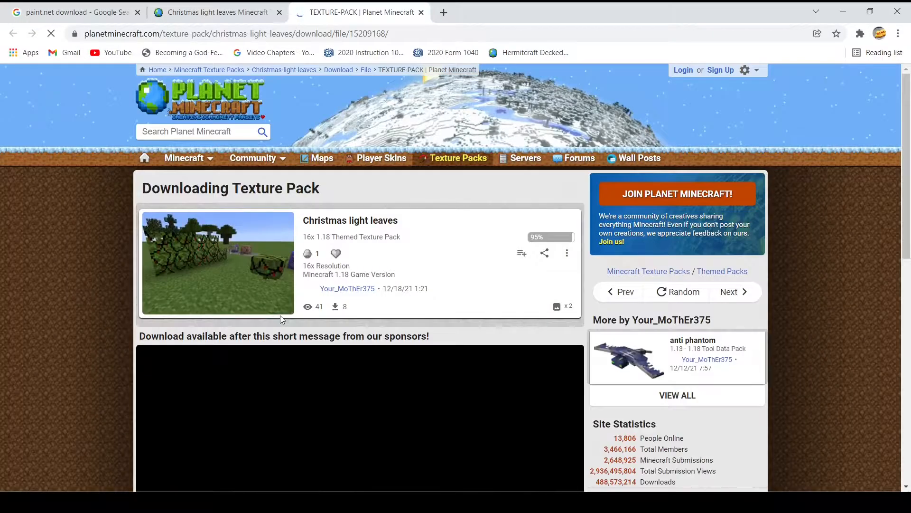
scroll(308, 283, down, 1)
scroll(309, 283, down, 2)
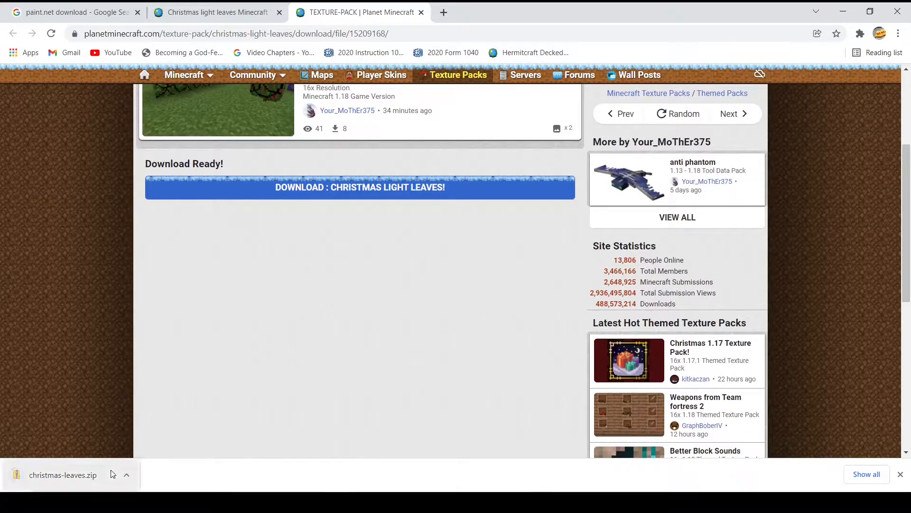
Step: Open the downloaded christmas-leaves.zip, check the files in its christmas leaves folder and copy that folder
click(110, 471)
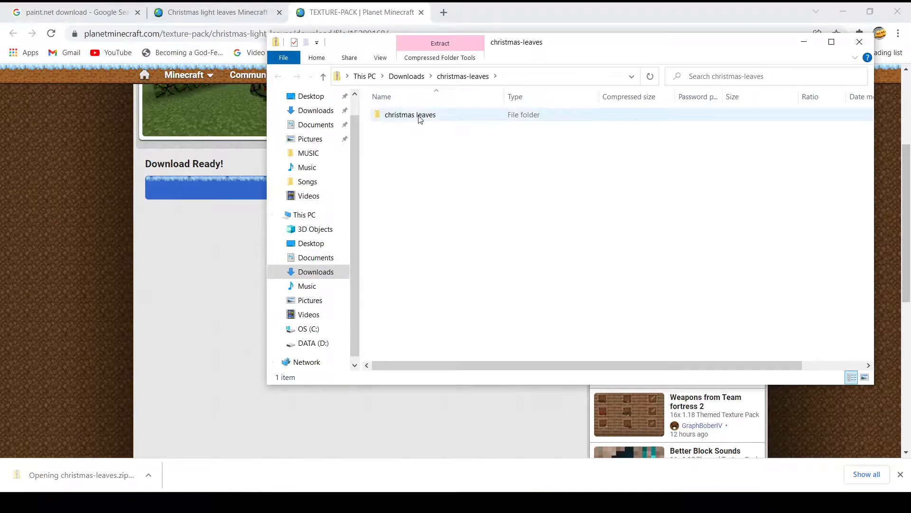
double_click(419, 117)
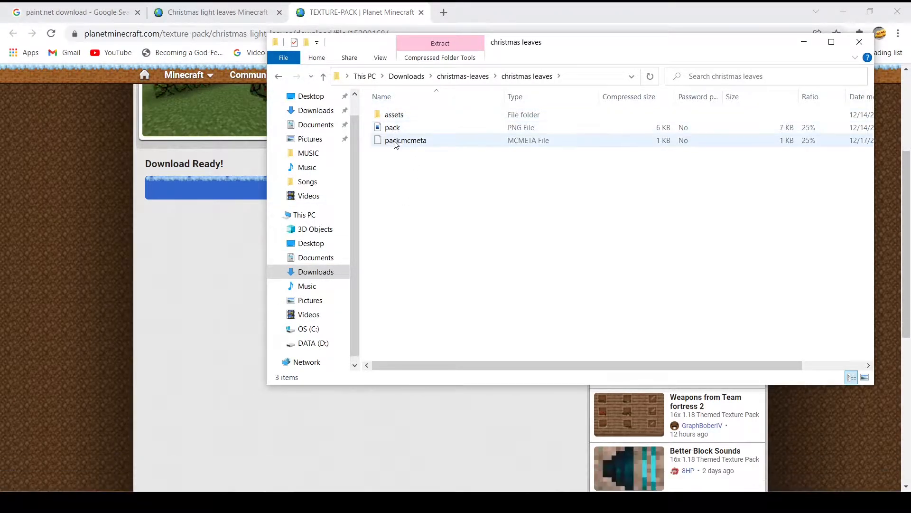
click(324, 77)
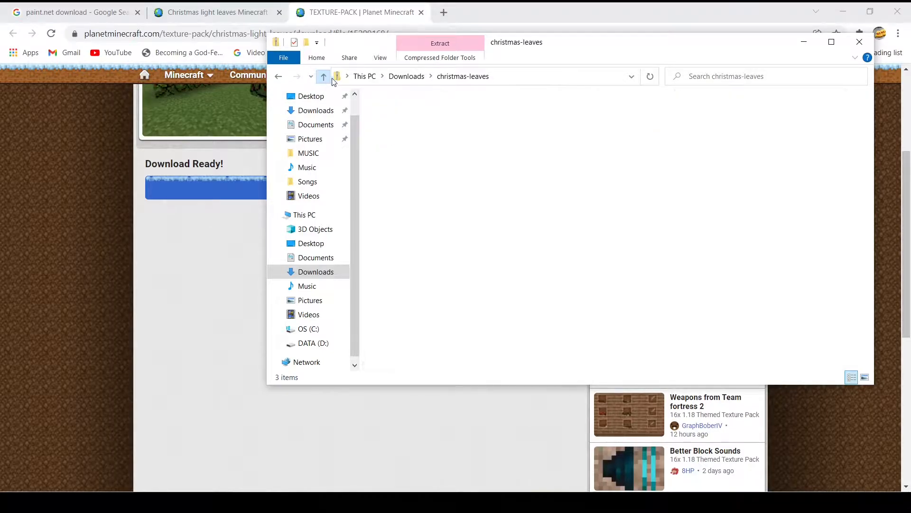
right_click(406, 119)
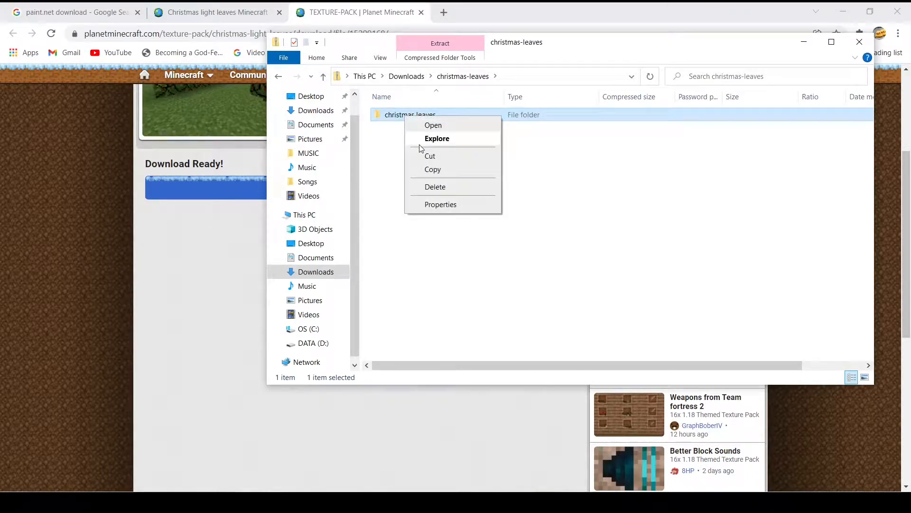
click(424, 170)
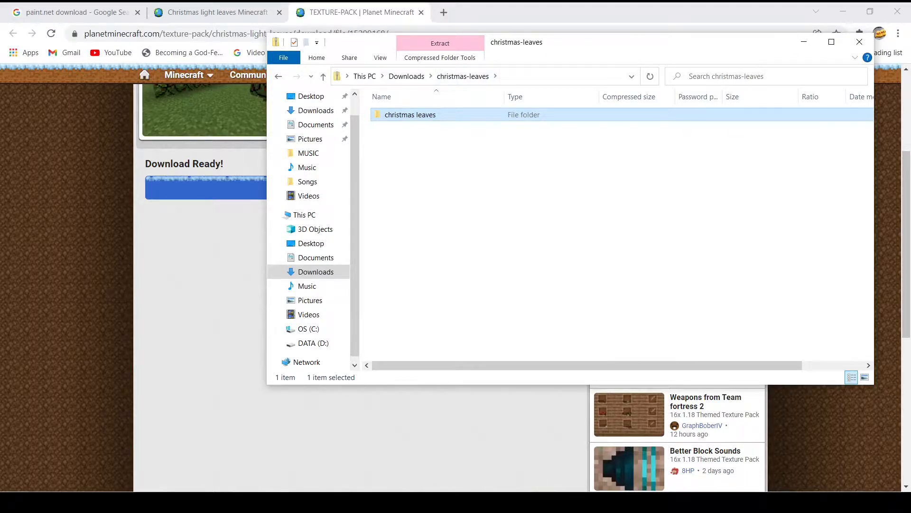
Step: Switch to the already open This PC window in File Explorer
click(277, 502)
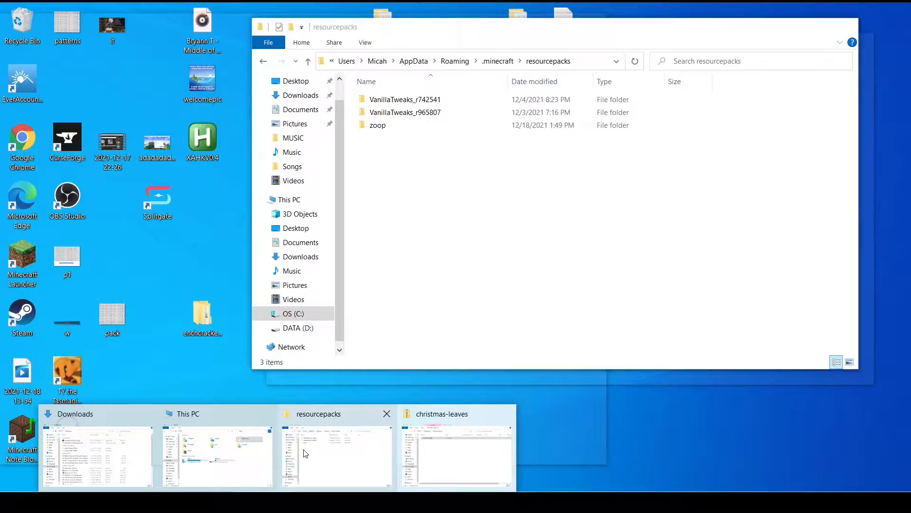
click(259, 449)
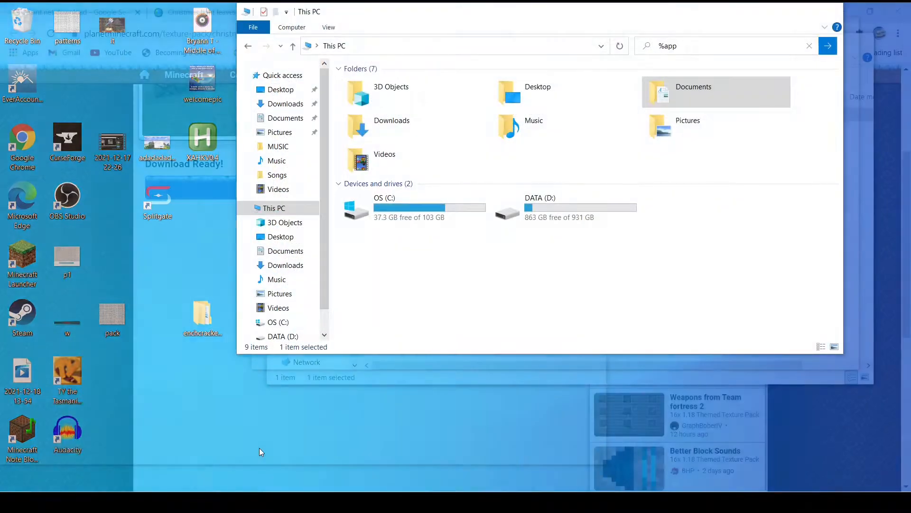
click(696, 45)
click(697, 45)
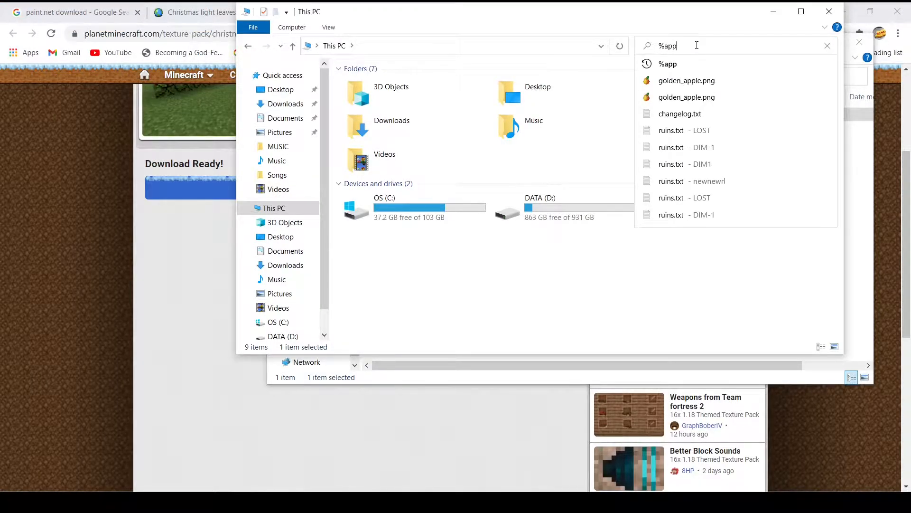
text(data%)
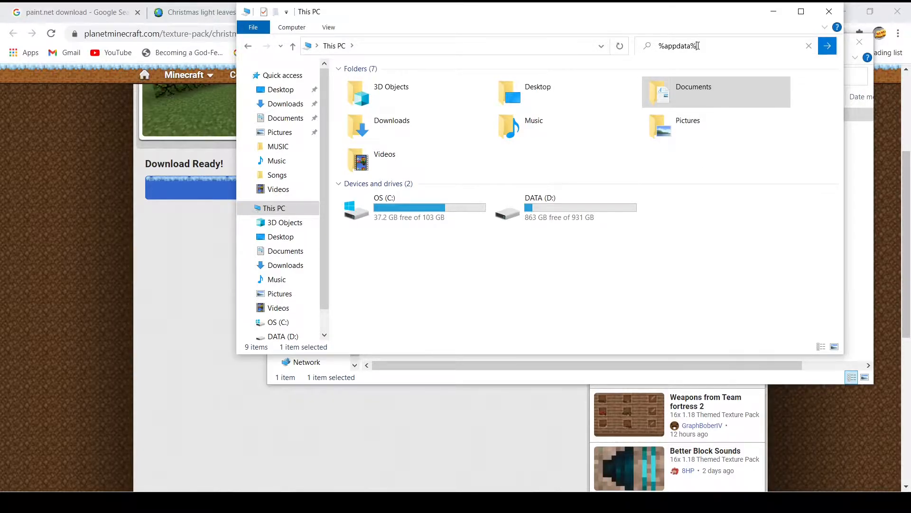
Step: Try to go to the folder path %appdata%.minecraft from the This PC window
click(506, 49)
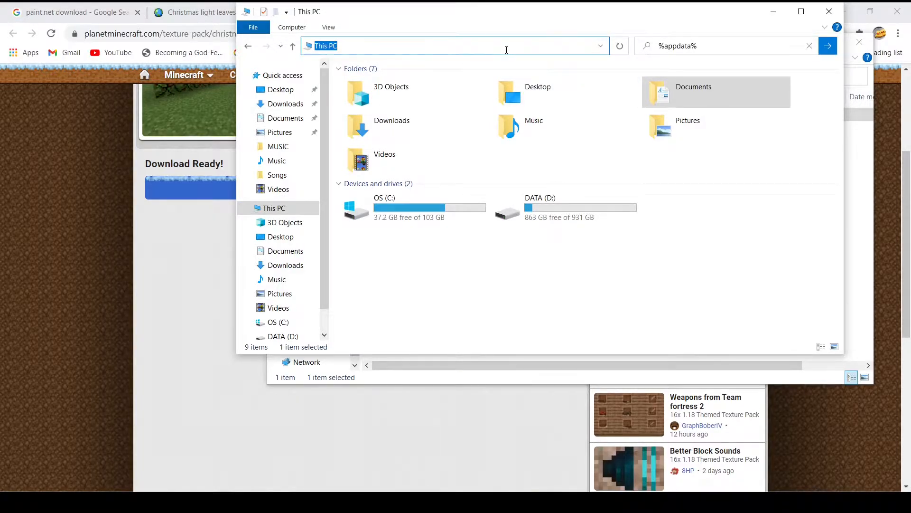
text(%appdata%.minecraft)
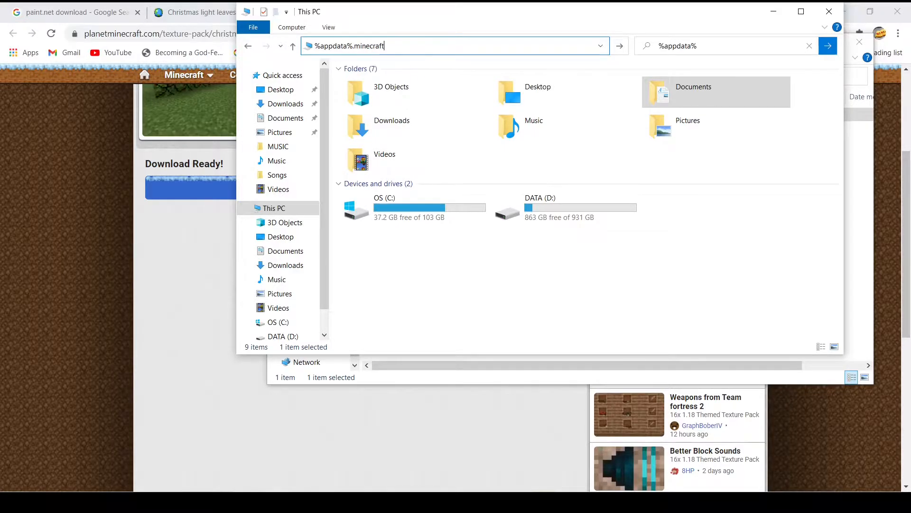
key(Return)
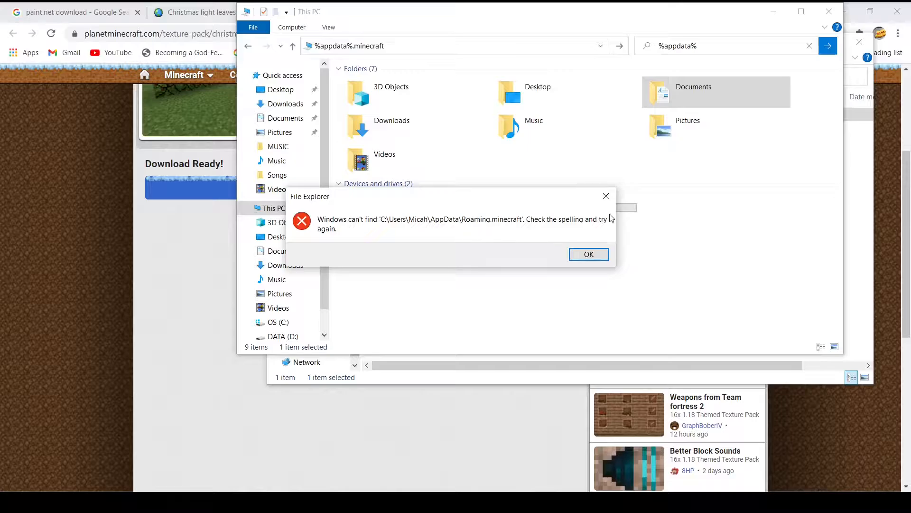
click(589, 254)
Step: Correct the folder path to %appdata%/.minecraft and open it
click(428, 46)
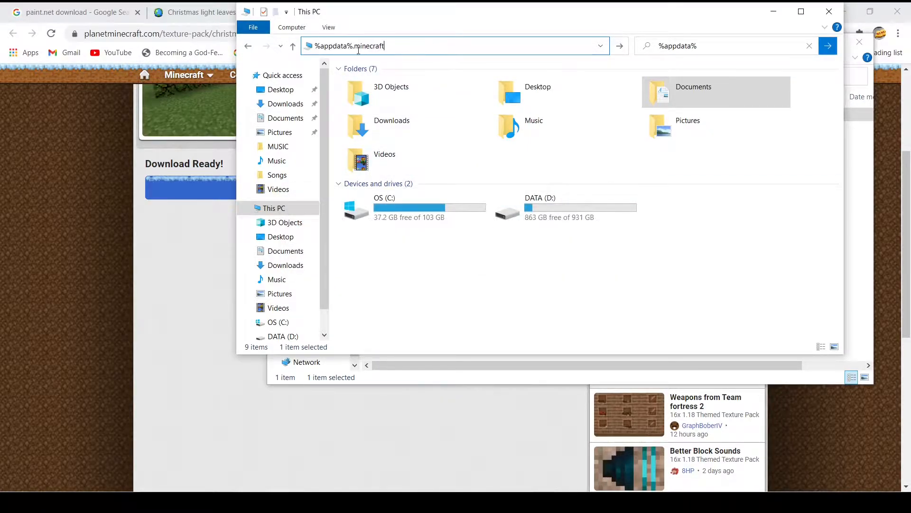
click(352, 46)
text(.)
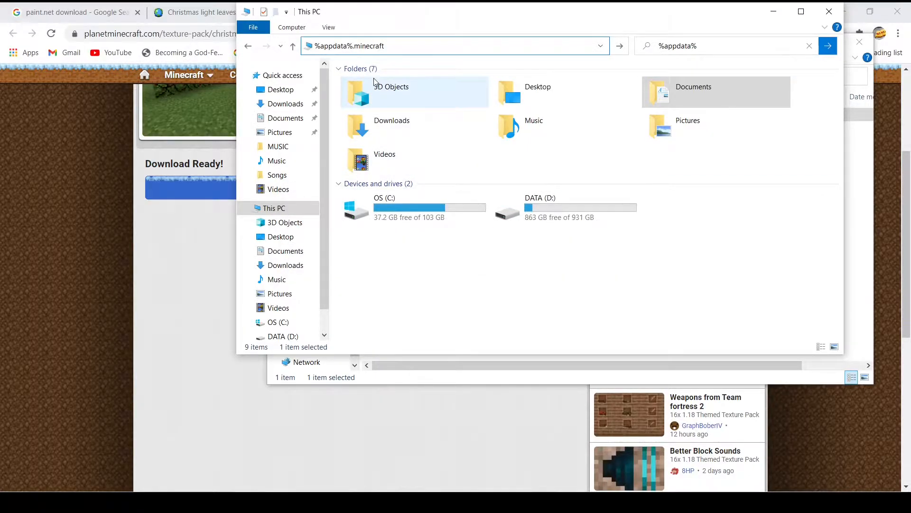
key(Left)
text(/)
key(Return)
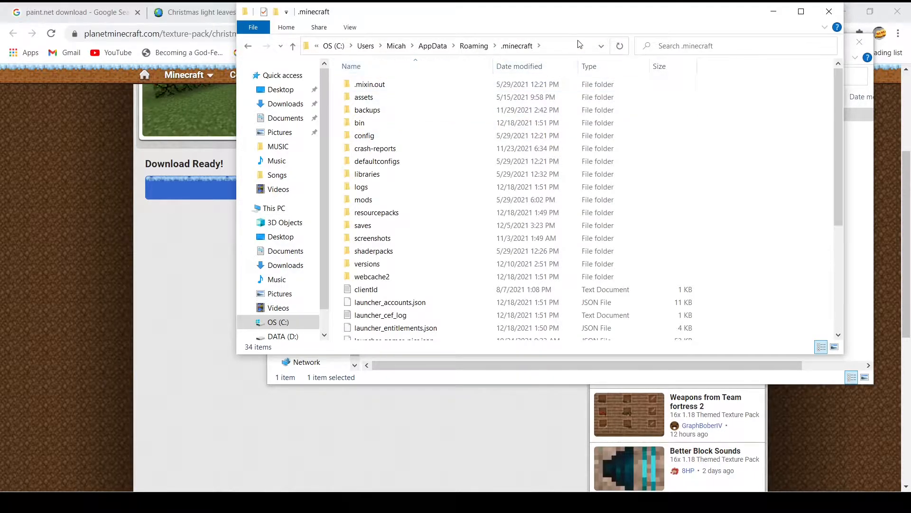
Step: Enter the full path %appdata%/.minecraft once more to reopen the Minecraft game folder
click(565, 46)
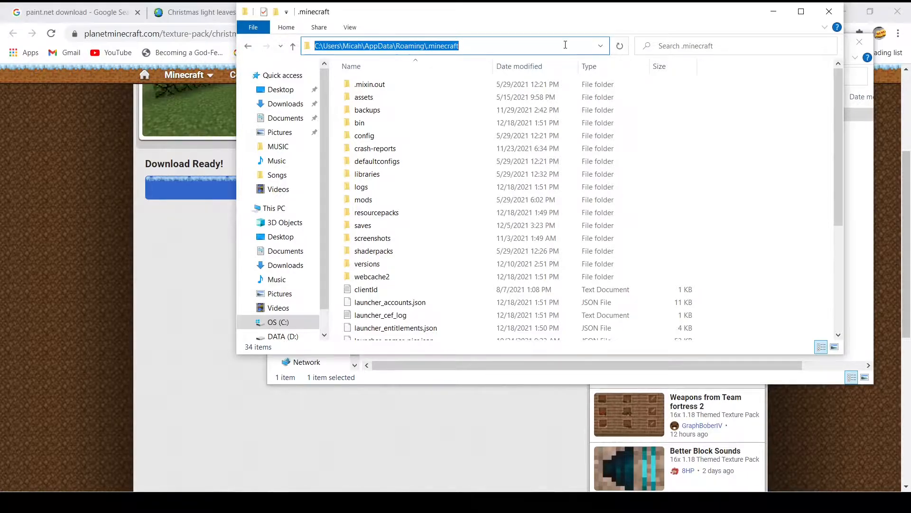
text(%appdata)
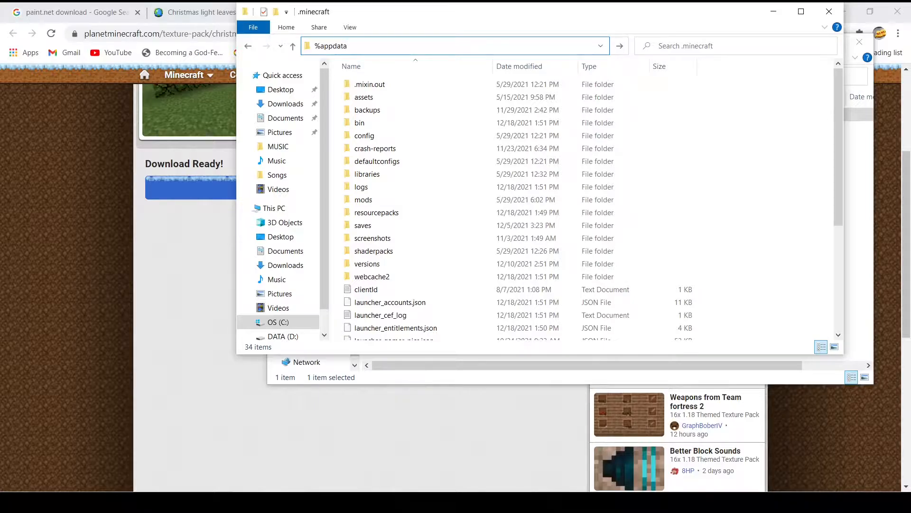
text(%/.minecraft)
key(Return)
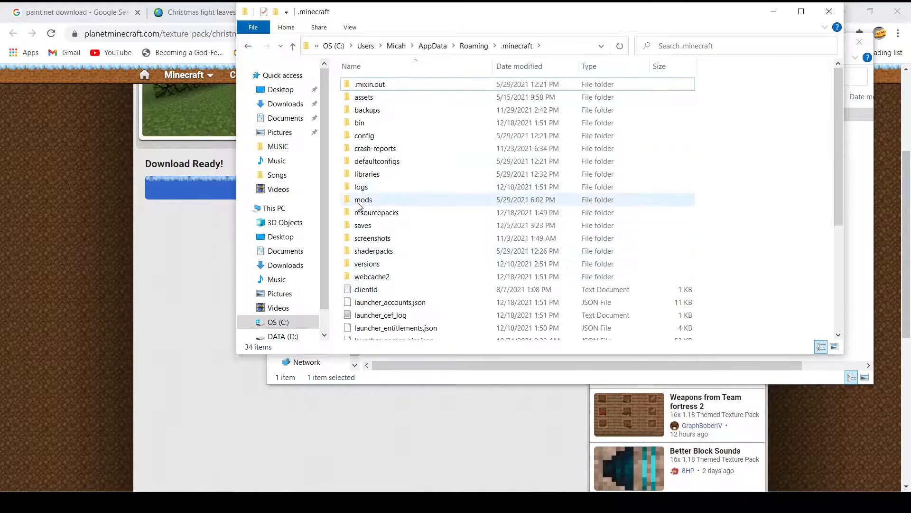
Step: Open the resourcepacks folder and paste the copied christmas leaves folder into it
double_click(394, 214)
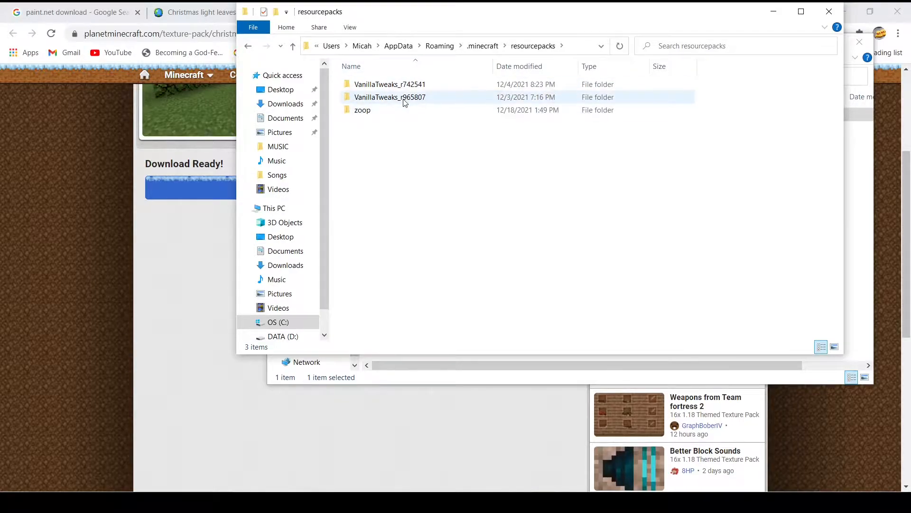
right_click(373, 129)
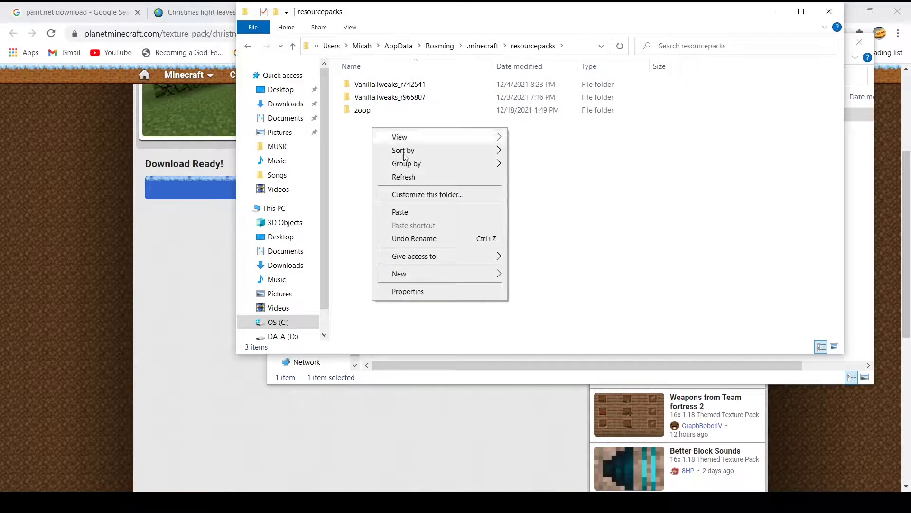
click(401, 212)
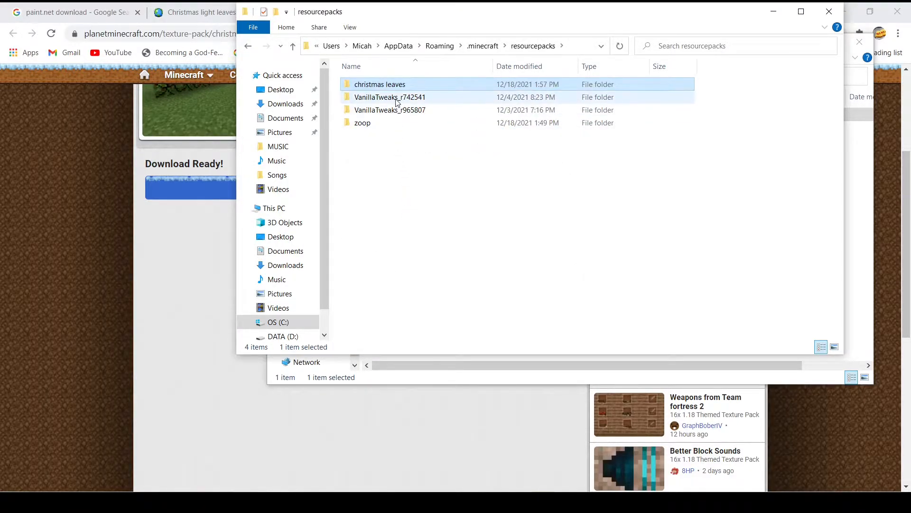
Step: Compare the contents of the VanillaTweaks_r742541 pack folder with those of the christmas leaves folder
double_click(396, 98)
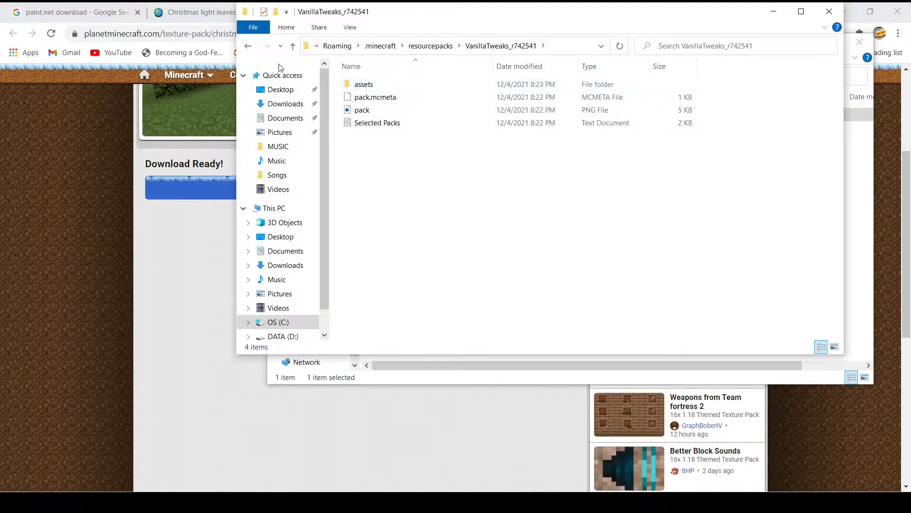
click(293, 46)
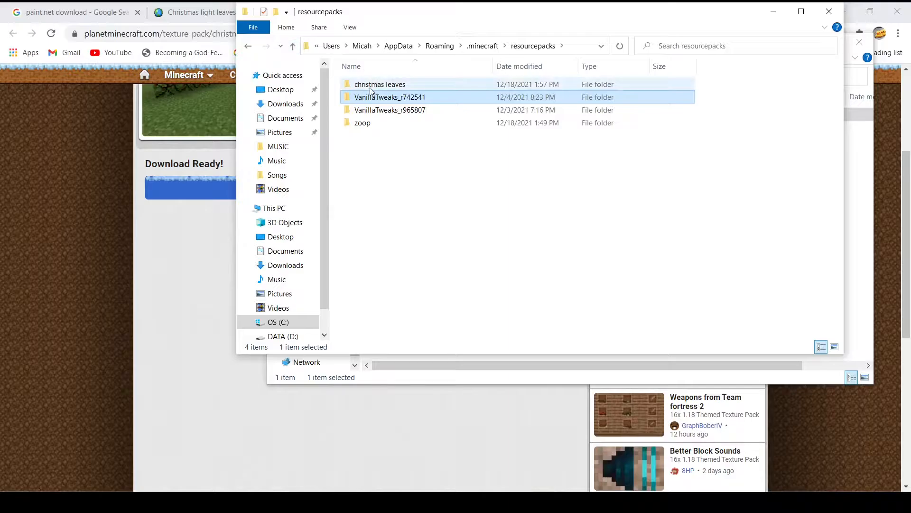
double_click(363, 84)
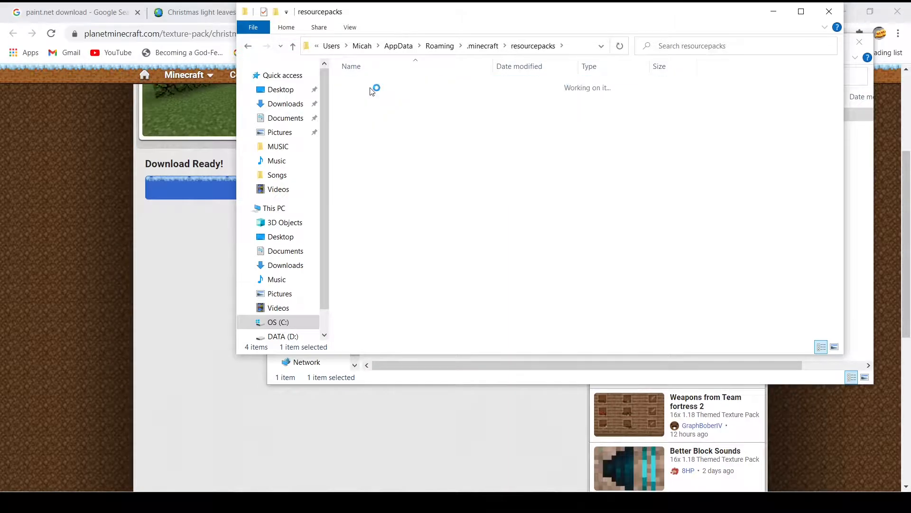
click(293, 46)
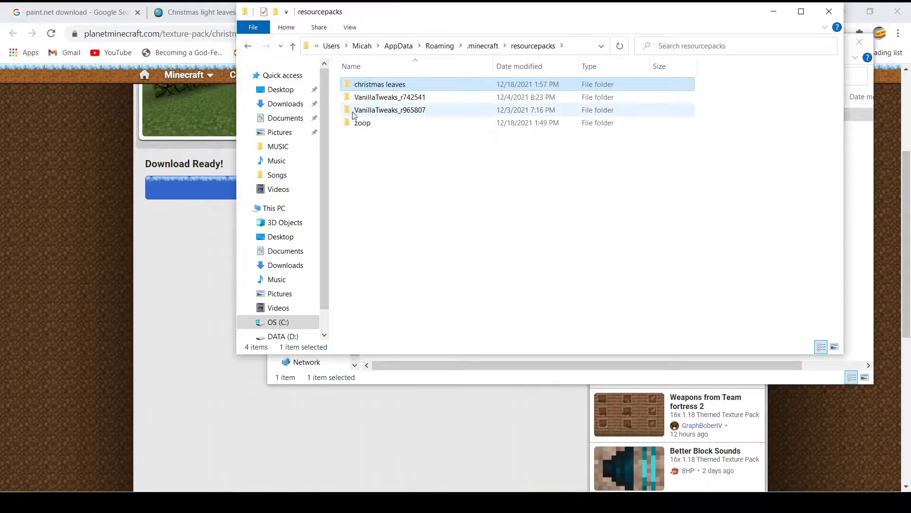
double_click(375, 88)
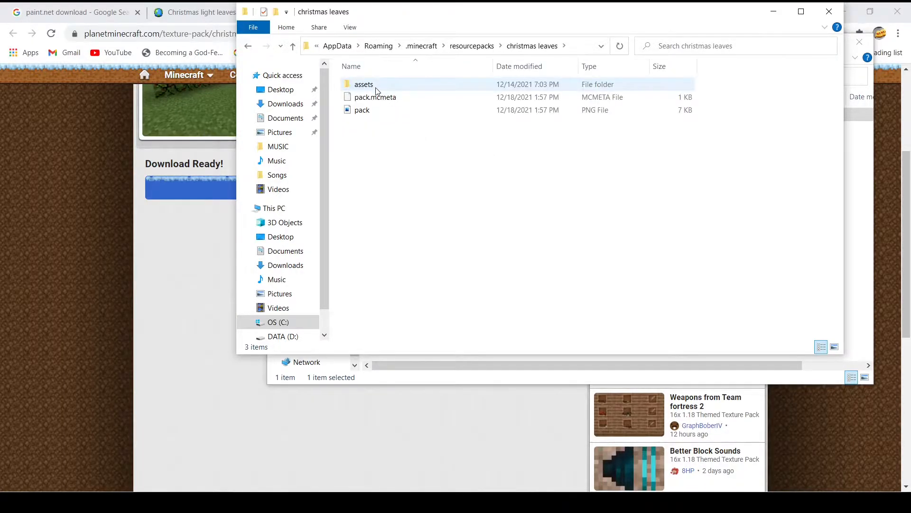
Step: View the pack PNG image from the christmas leaves folder in Photos, and return to the folder window
click(378, 111)
double_click(379, 111)
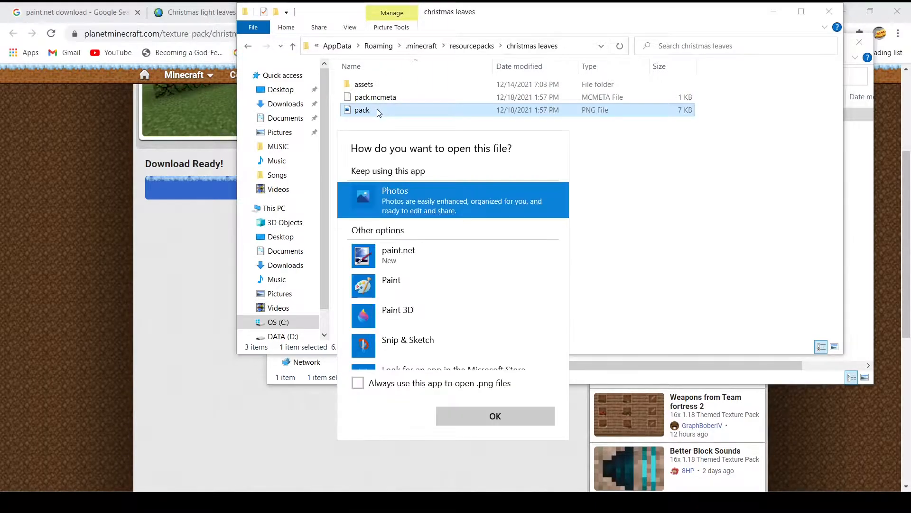
click(474, 421)
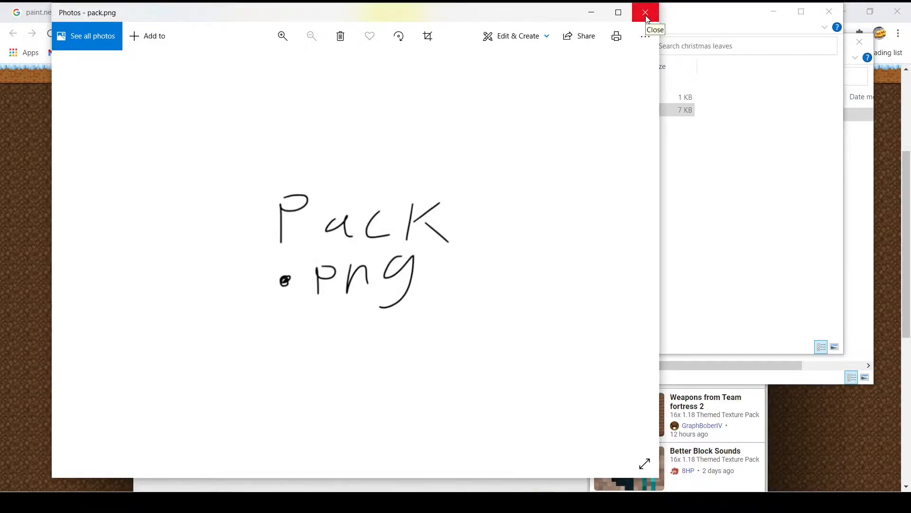
click(691, 229)
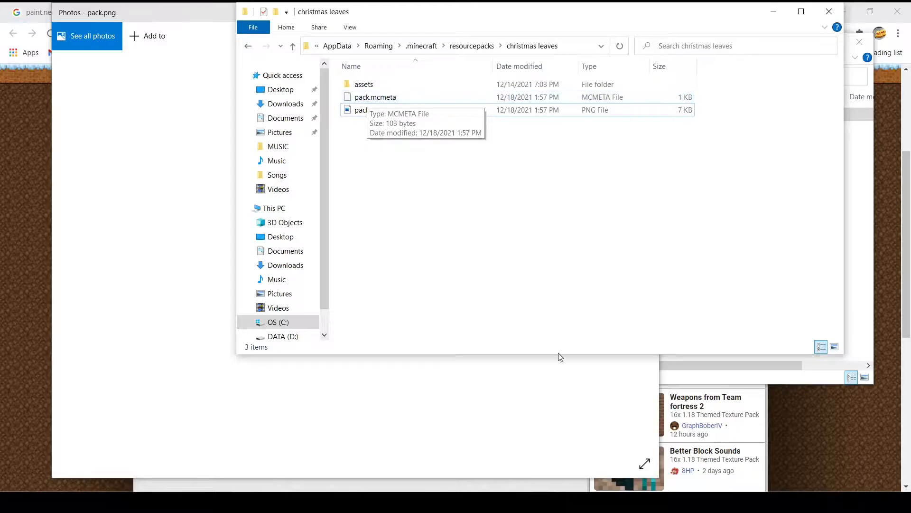
Step: Switch to Minecraft and open the resource pack selection from the options to look at the christmas leaves entry
click(664, 501)
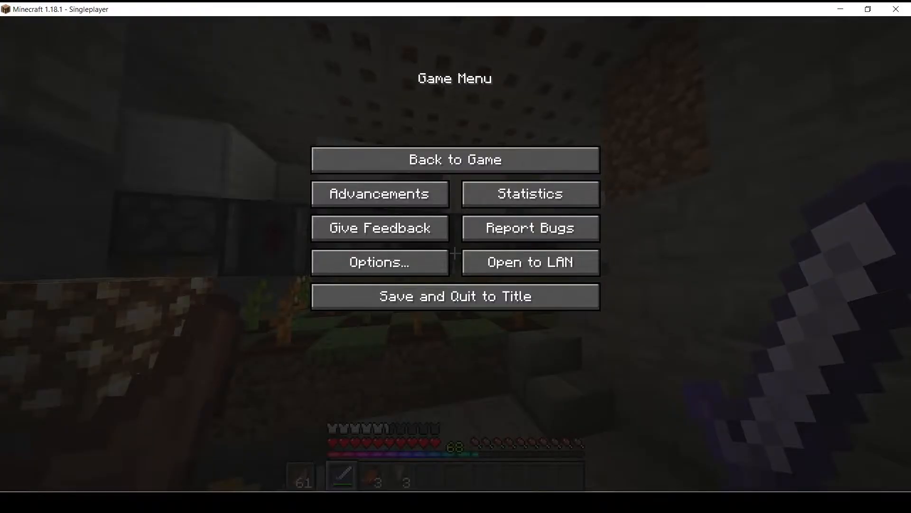
click(395, 266)
click(394, 269)
mouse_move(220, 168)
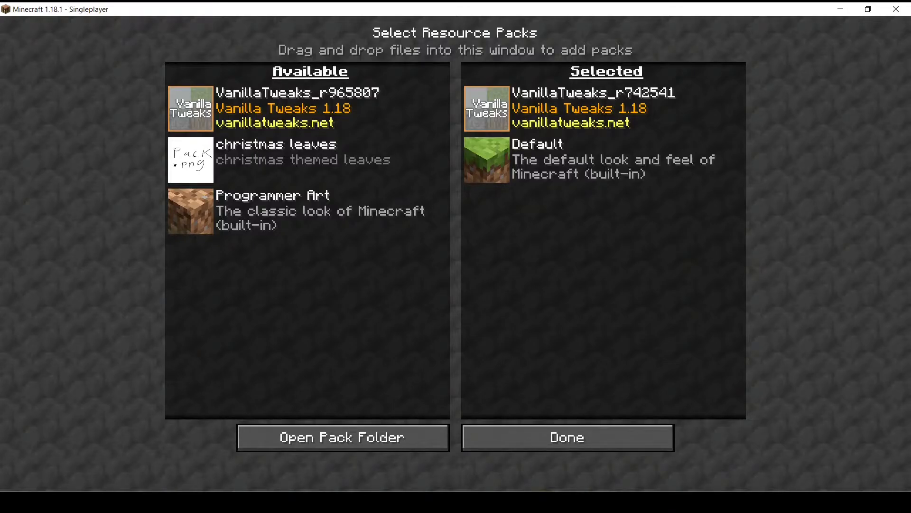
Step: Switch to the christmas-leaves archive window in File Explorer and open the christmas leaves folder inside it
mouse_move(336, 501)
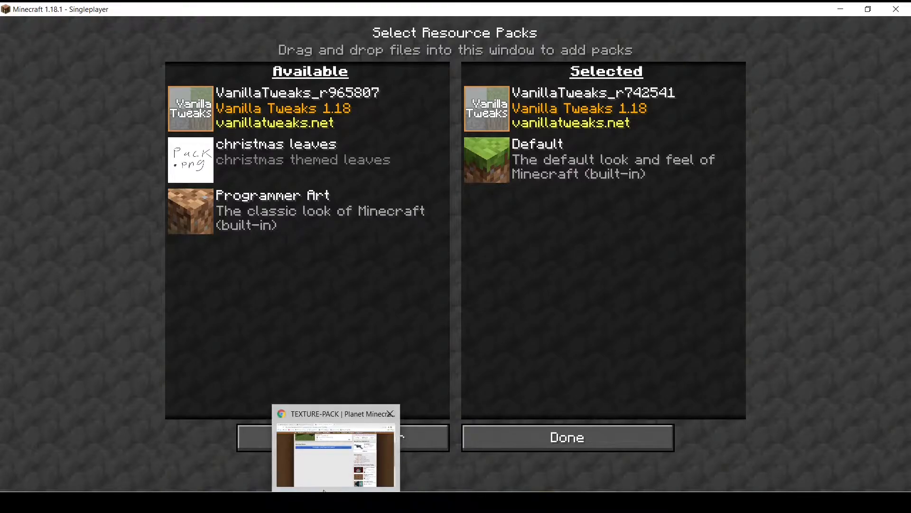
click(277, 500)
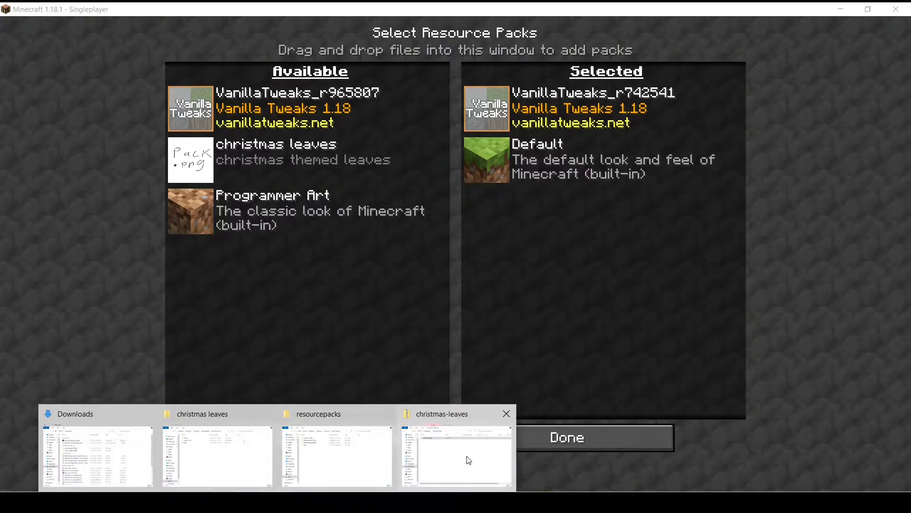
click(429, 457)
double_click(431, 118)
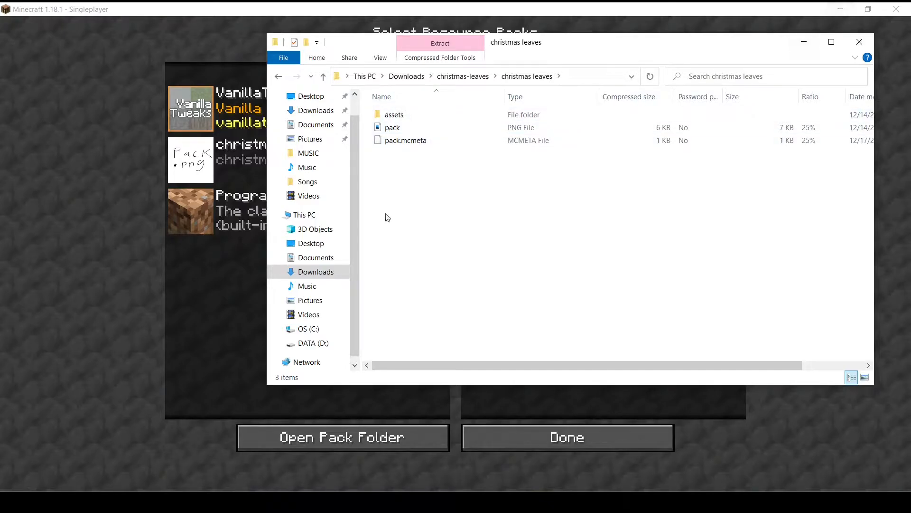
Step: Check Minecraft's resource pack list again and return to the christmas leaves folder in the archive
click(541, 438)
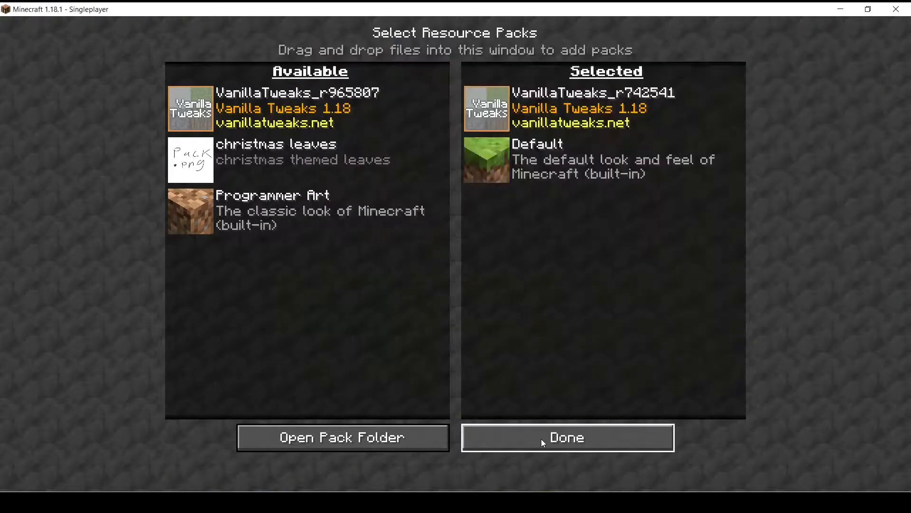
click(368, 268)
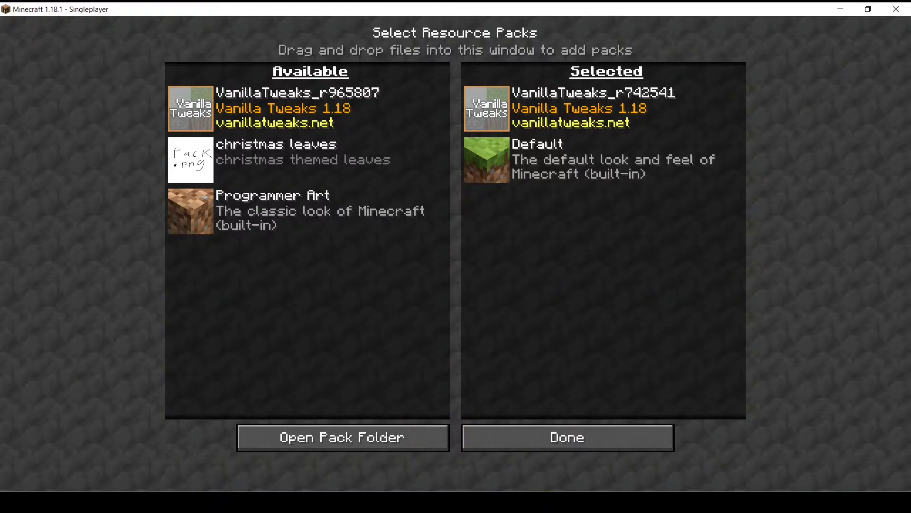
mouse_move(276, 503)
click(471, 413)
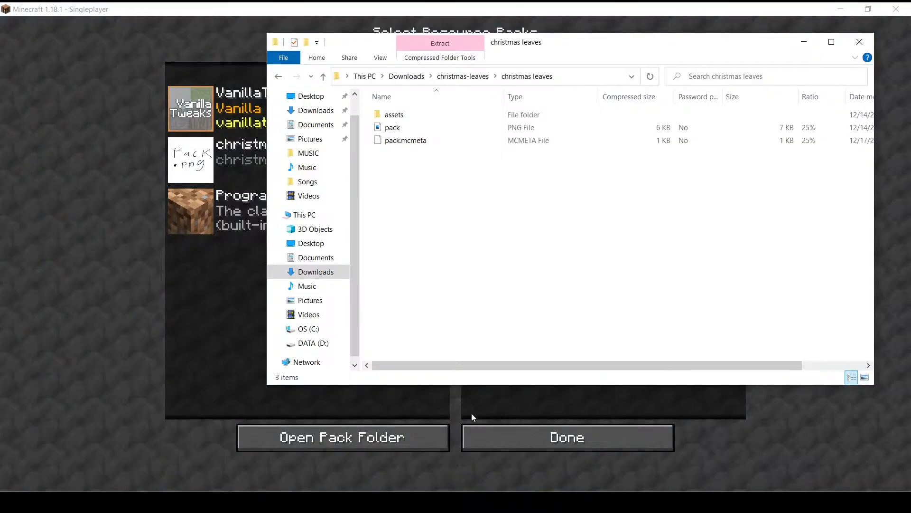
Step: Copy the pack.mcmeta file from the christmas leaves folder in the archive
right_click(441, 146)
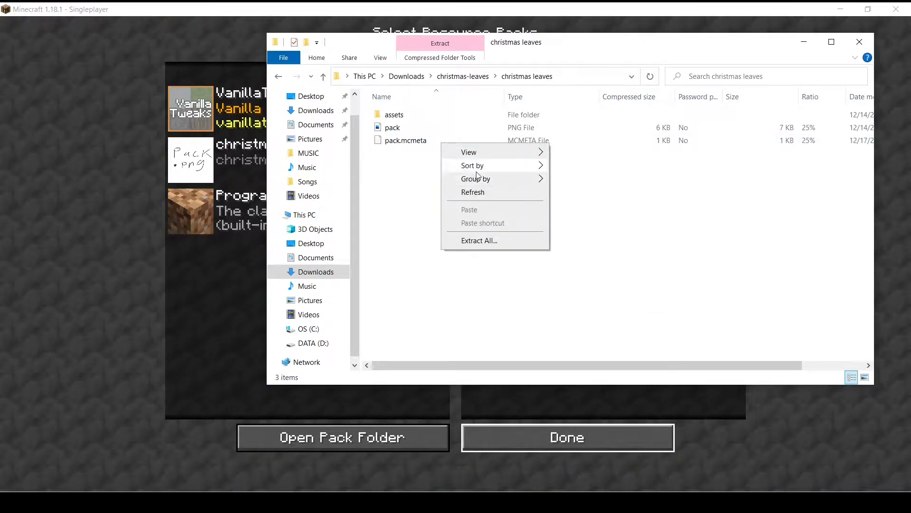
click(408, 147)
click(403, 140)
right_click(409, 141)
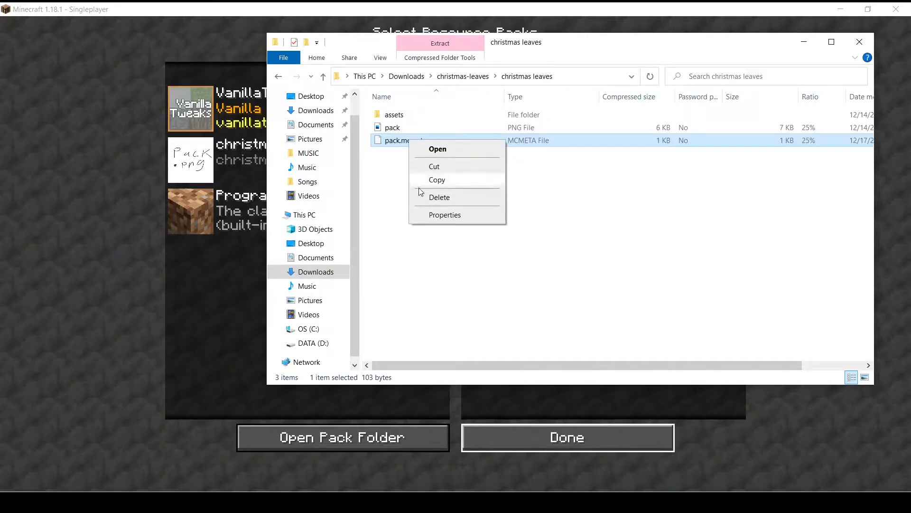
click(396, 175)
right_click(407, 147)
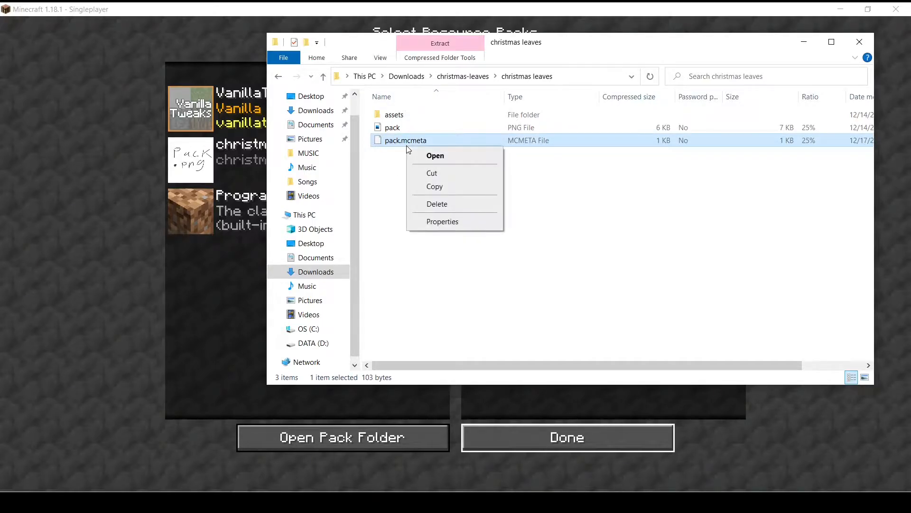
click(399, 166)
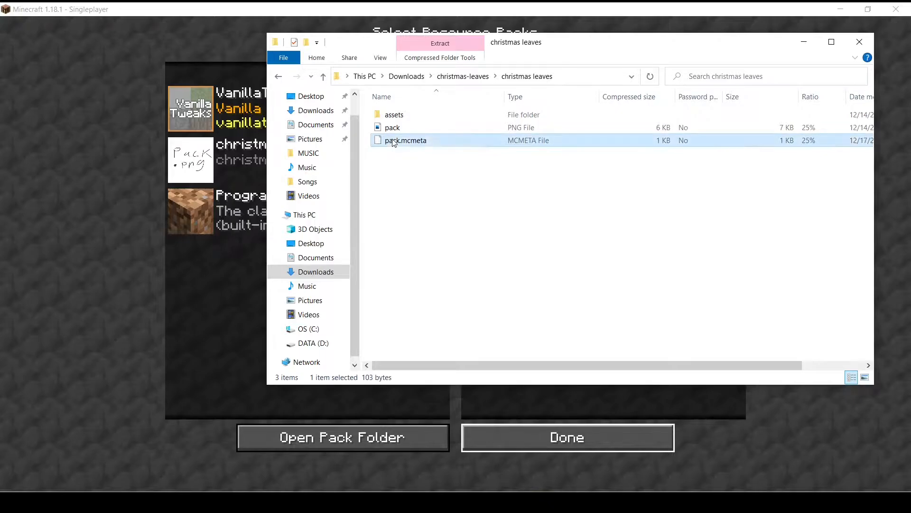
right_click(393, 140)
click(412, 179)
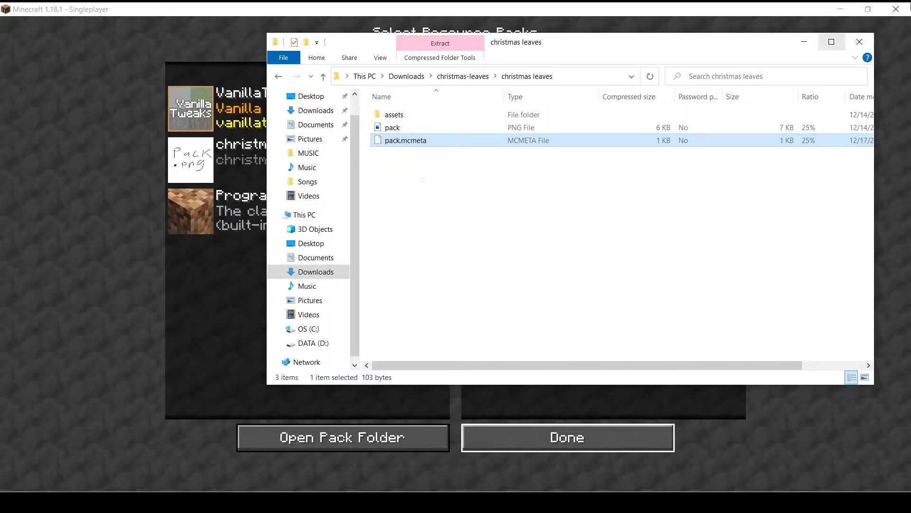
Step: Minimize the Minecraft, browser and File Explorer windows and close the pack.png image viewer to reach the desktop
click(843, 11)
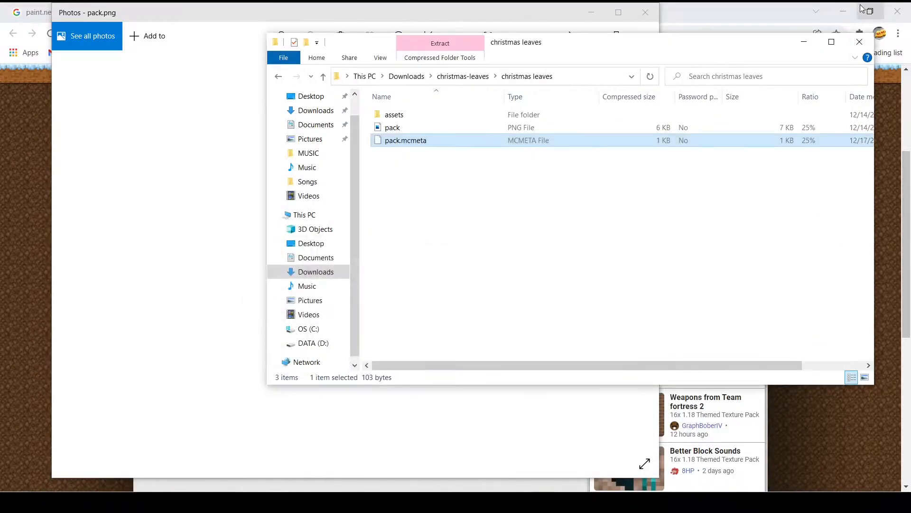
click(843, 11)
click(804, 42)
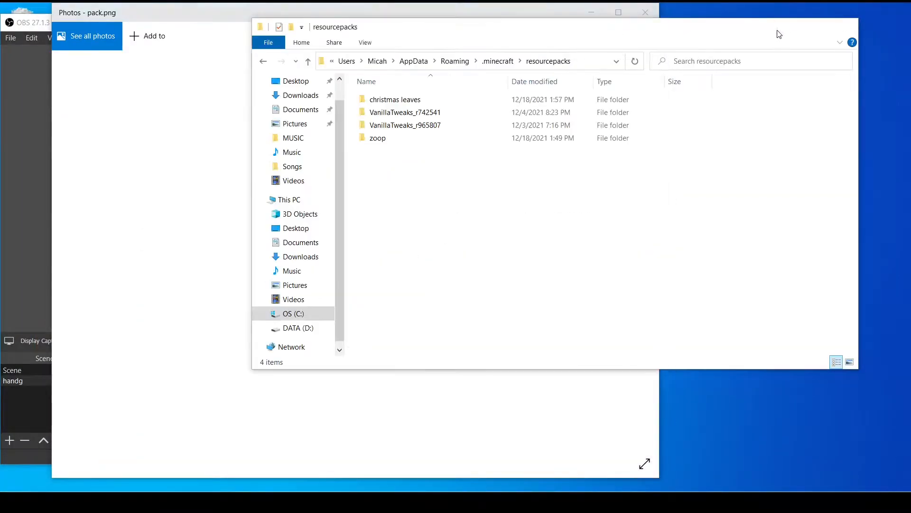
click(804, 26)
click(645, 13)
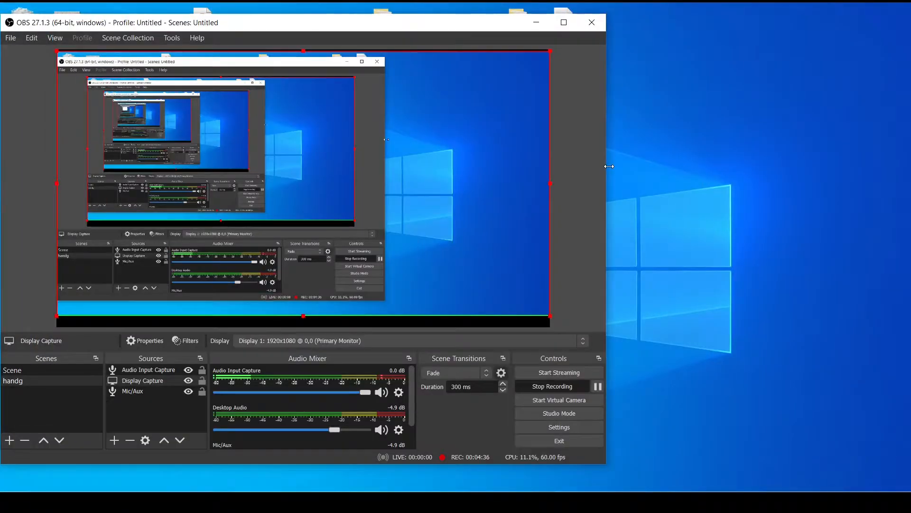
Step: Paste pack.mcmeta onto the desktop, minimize OBS, and move the file to an empty area near the desktop's centre
right_click(715, 176)
click(747, 230)
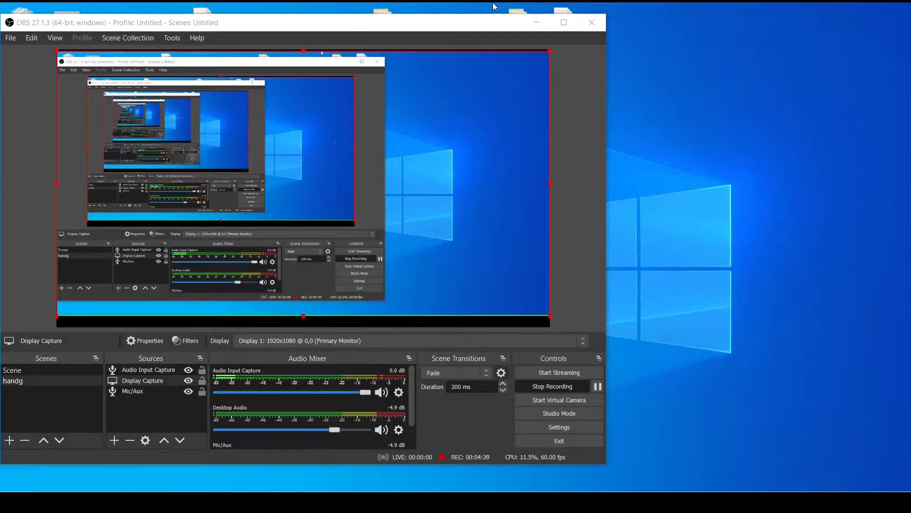
click(536, 22)
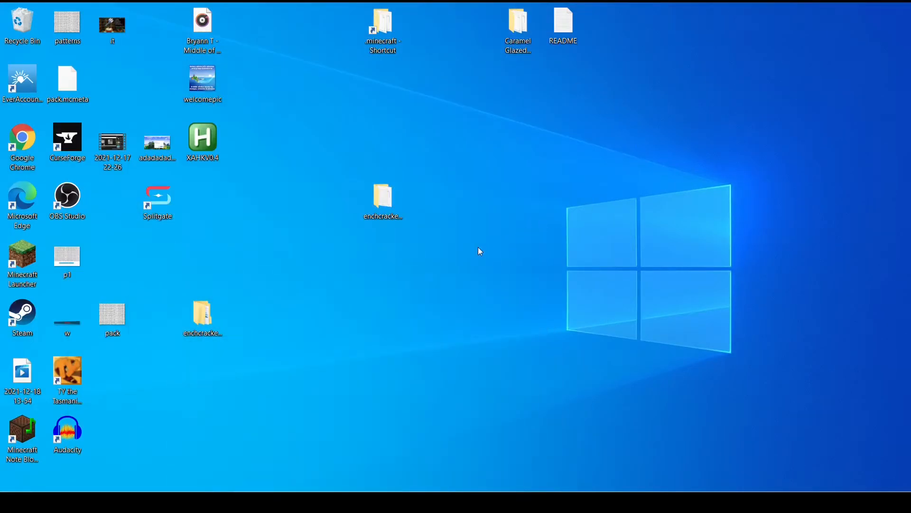
drag(84, 100, 493, 269)
Step: Try to open the pack.mcmeta file on the desktop directly, and dismiss the app choice
double_click(485, 274)
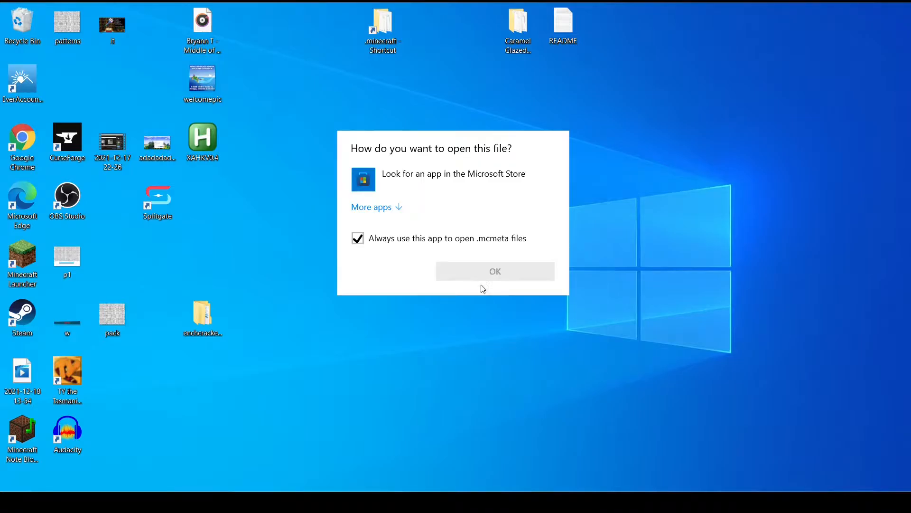
click(483, 293)
double_click(475, 274)
click(474, 281)
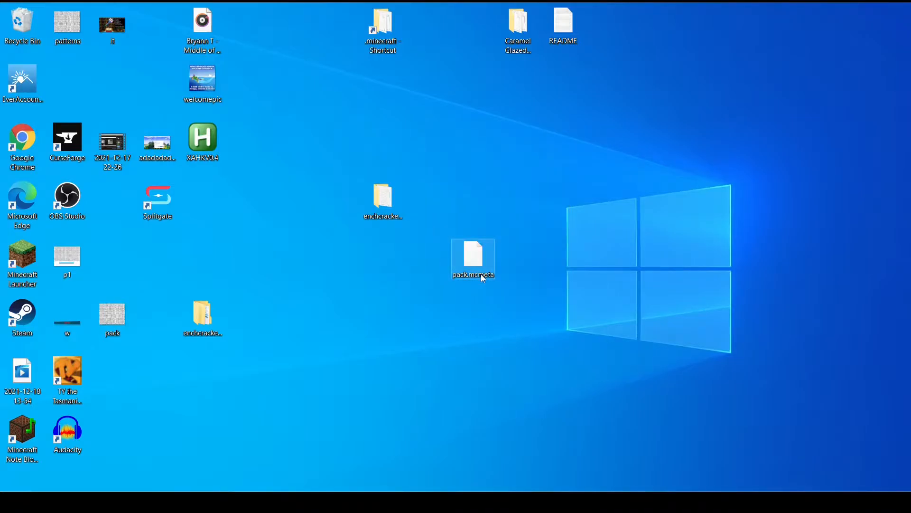
double_click(481, 275)
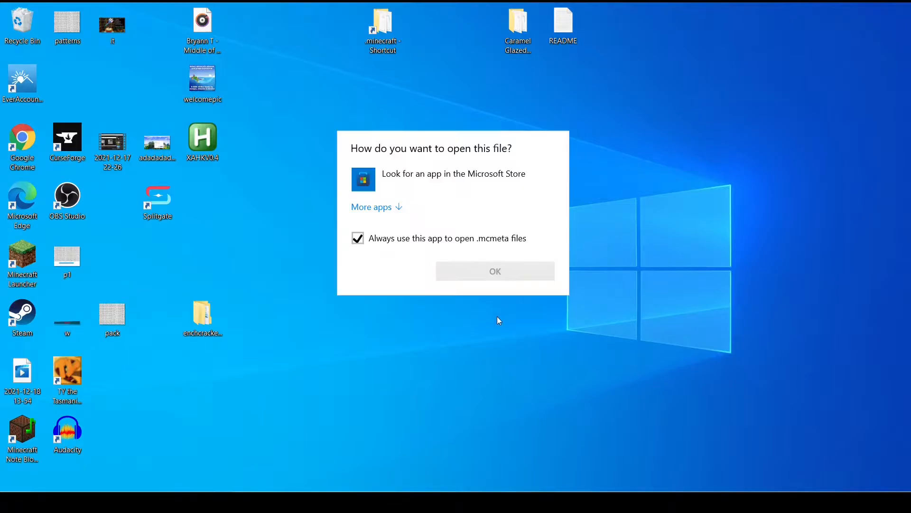
click(602, 288)
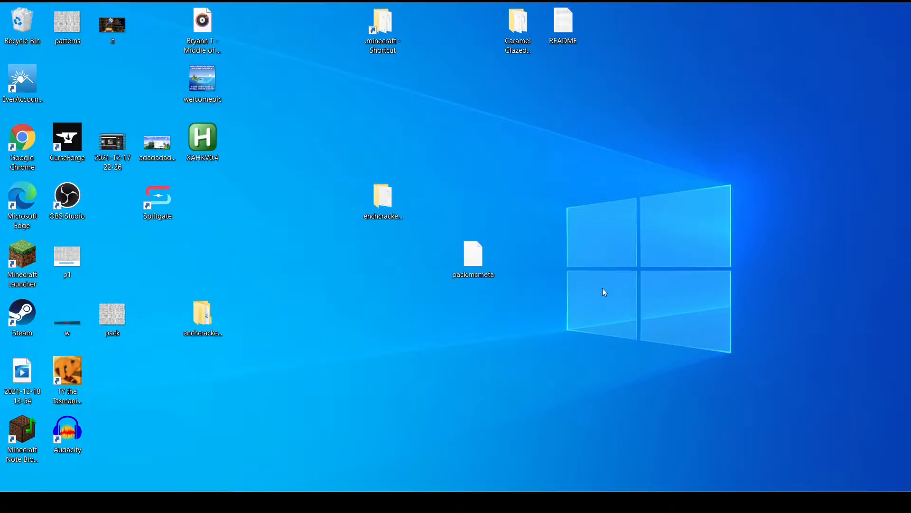
Step: Rename the desktop's pack.mcmeta file to pack.txt and accept the file extension change
right_click(465, 276)
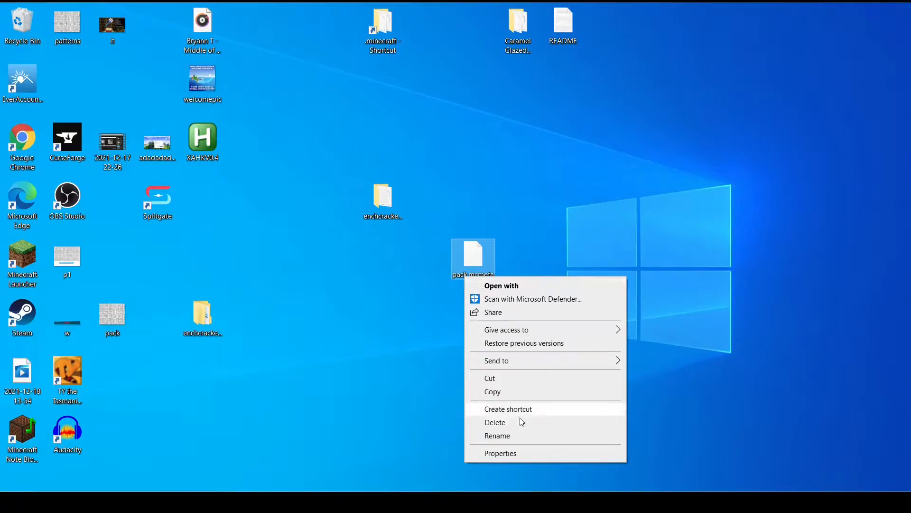
click(413, 307)
right_click(487, 283)
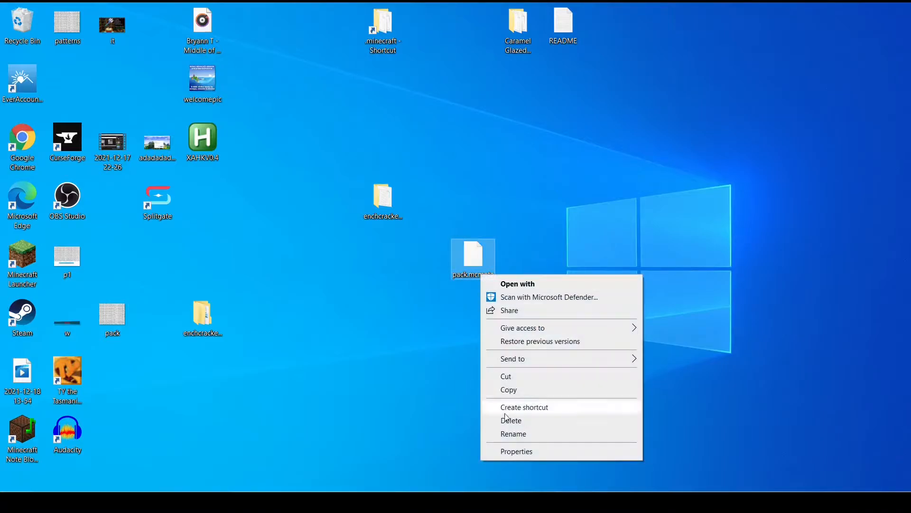
click(506, 434)
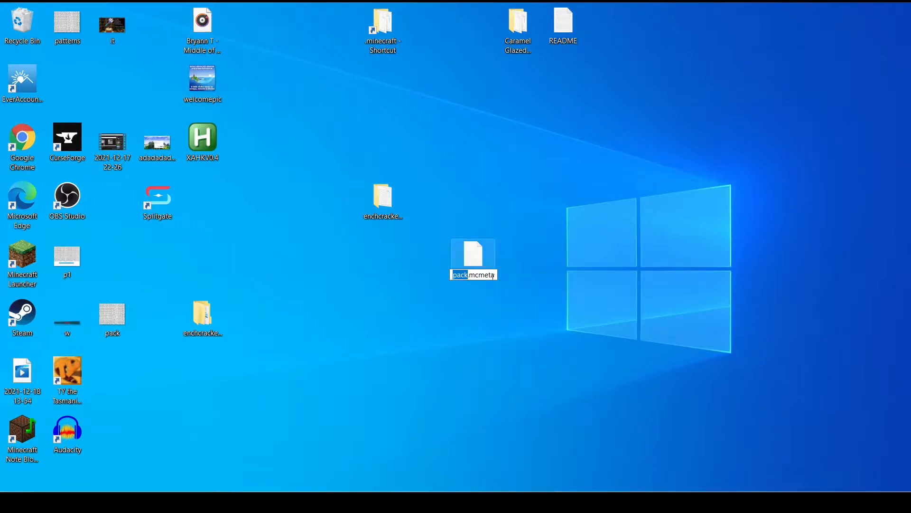
drag(495, 278, 478, 276)
text(txt)
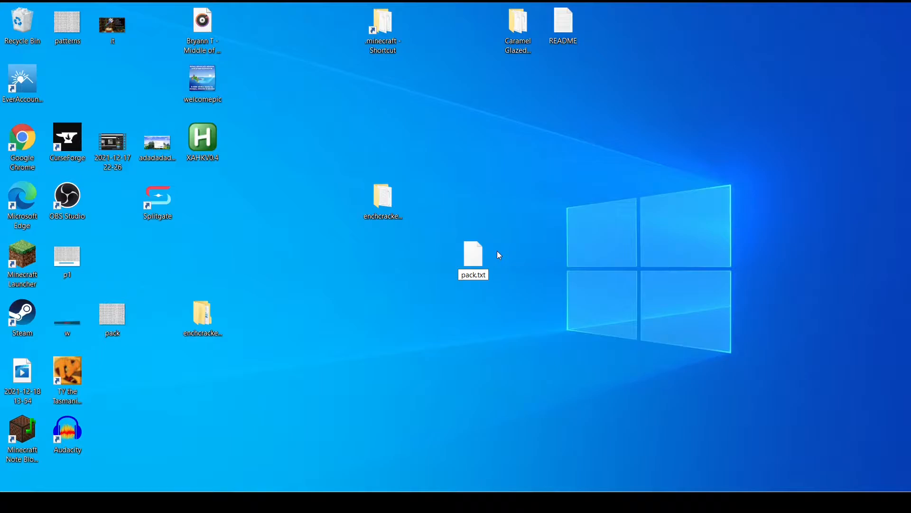
key(Return)
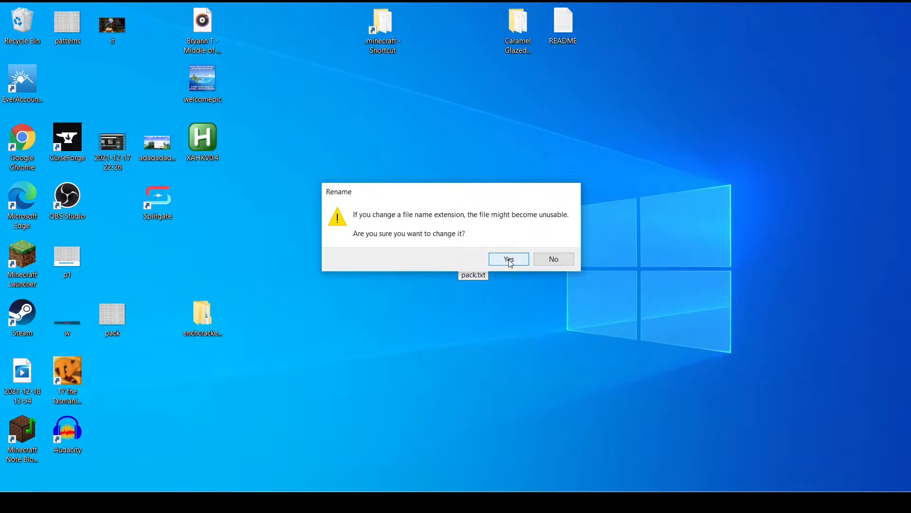
click(509, 259)
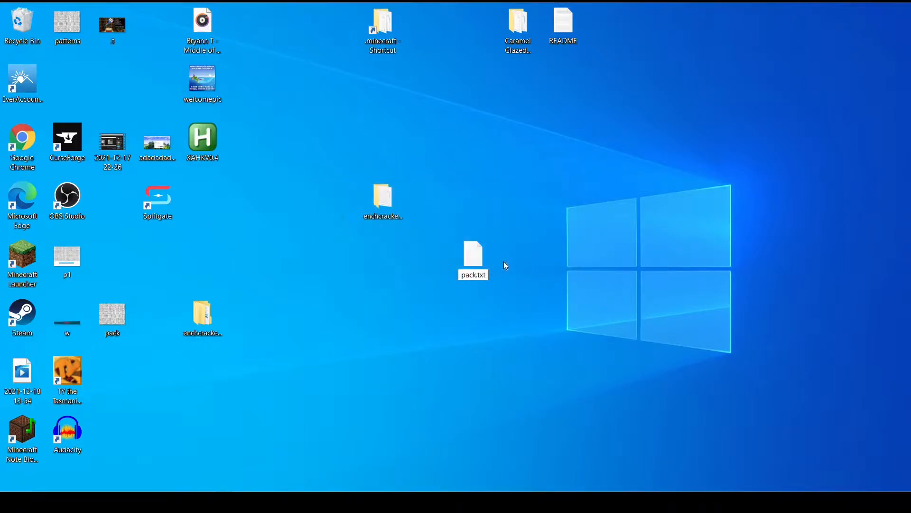
Step: Open pack.txt, replace the description text with "boop", and save the changes while closing the file
double_click(483, 256)
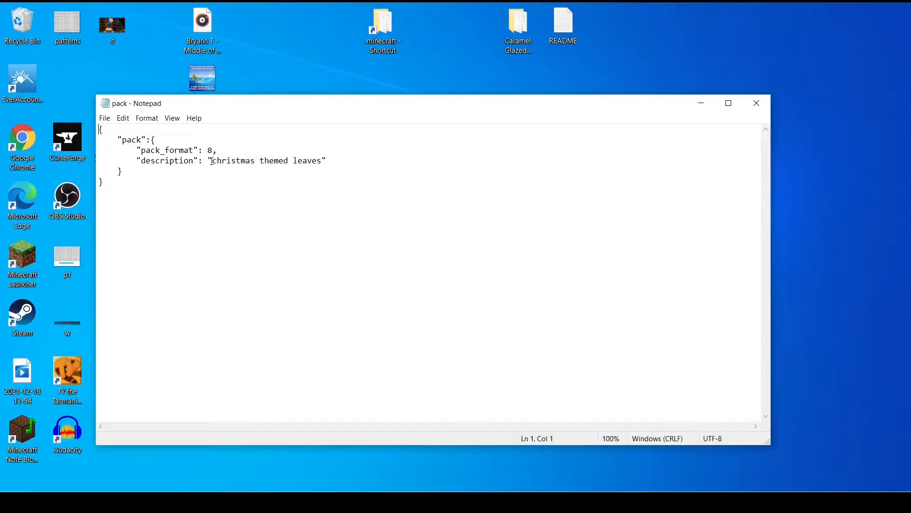
drag(215, 162, 319, 161)
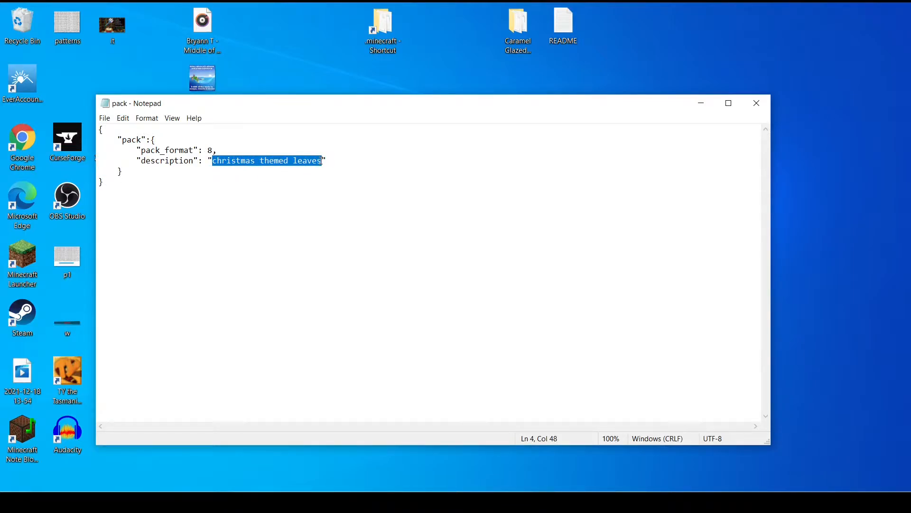
text(boop)
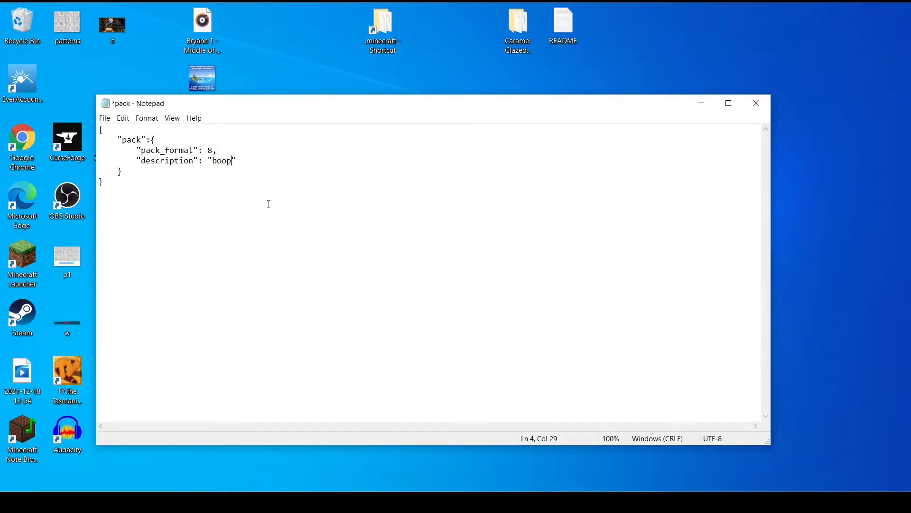
click(757, 104)
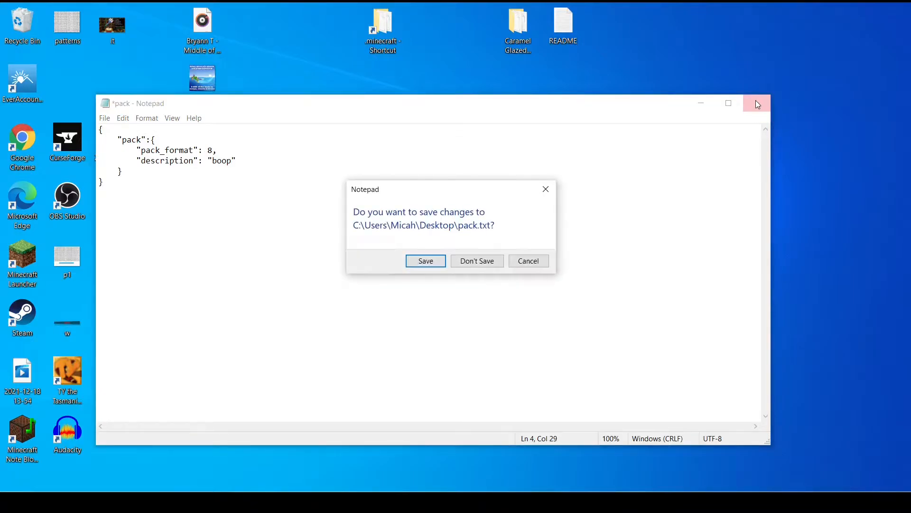
click(433, 263)
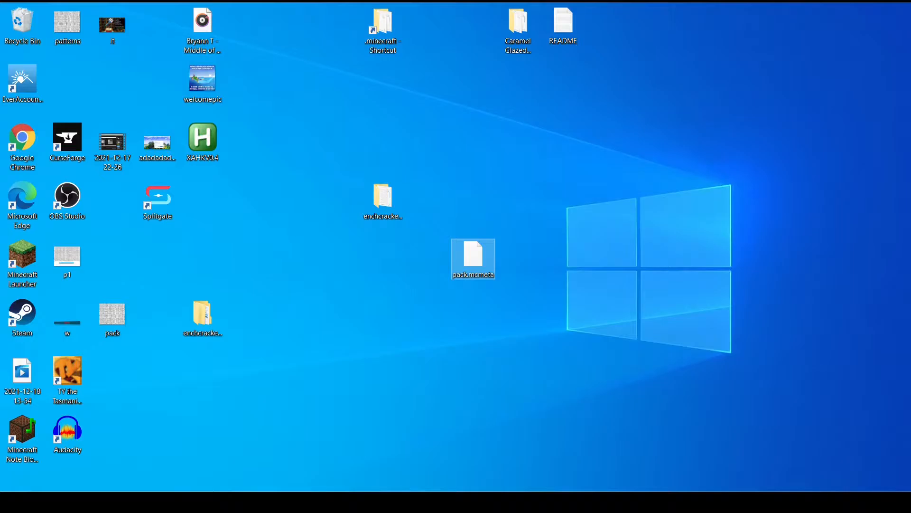
Step: Permanently delete the original pack.mcmeta from the christmas leaves folder inside the downloaded archive
mouse_move(278, 502)
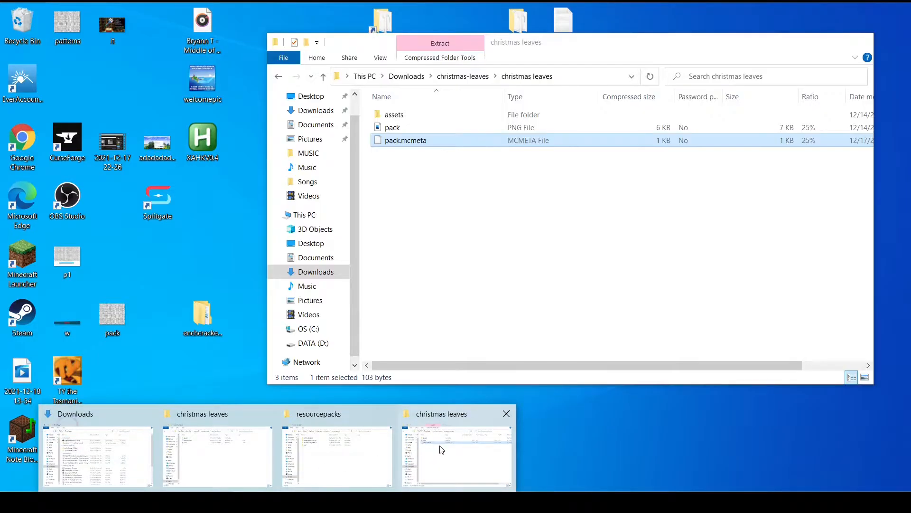
click(442, 450)
right_click(460, 144)
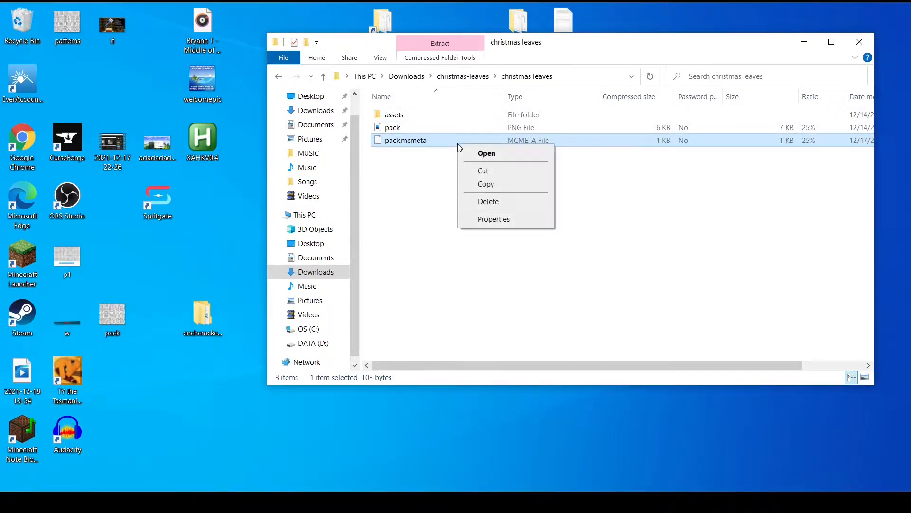
click(483, 201)
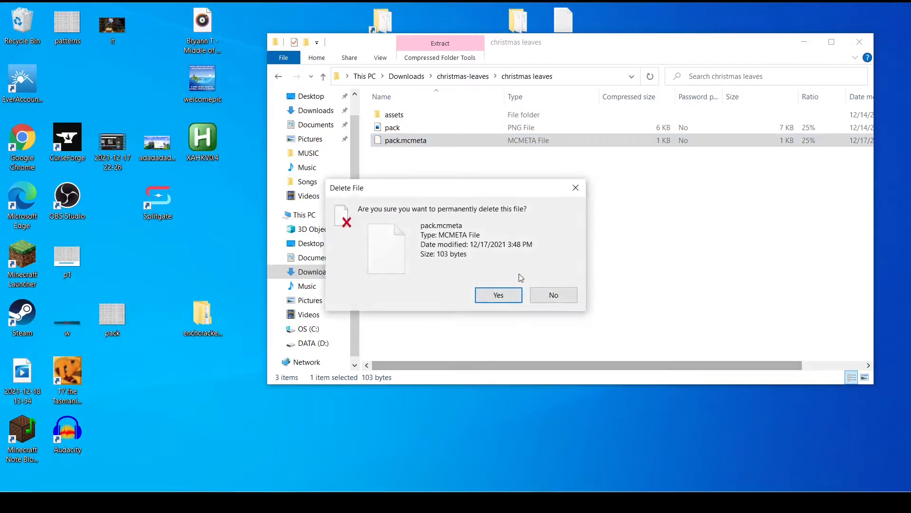
click(498, 294)
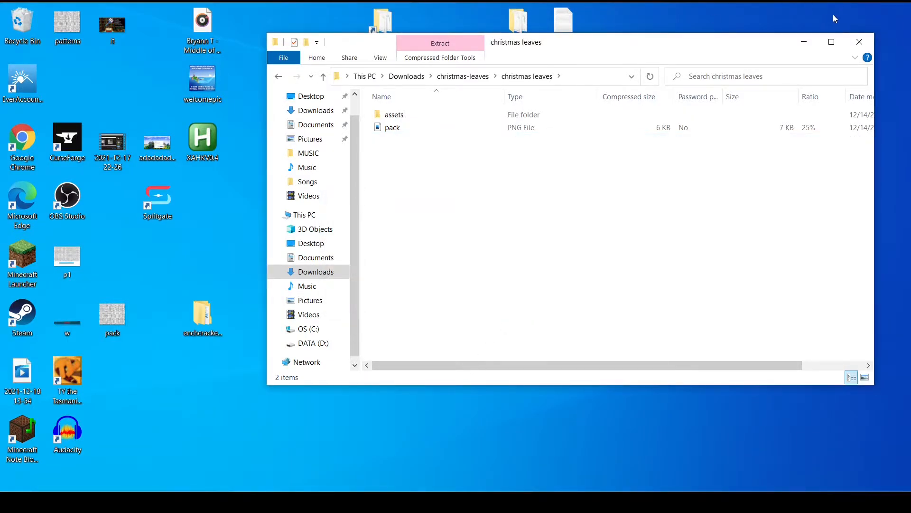
Step: Copy the edited pack.mcmeta from the desktop into the archive's christmas leaves folder
click(804, 42)
right_click(487, 265)
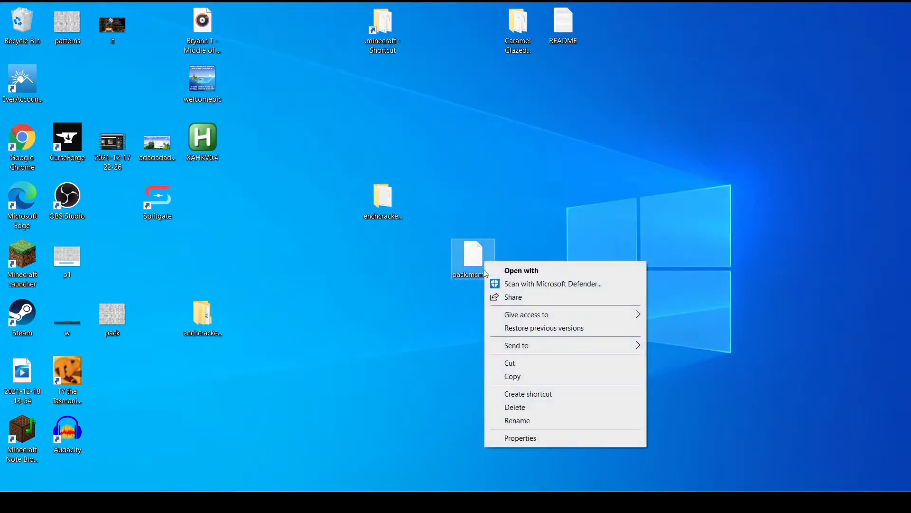
click(519, 378)
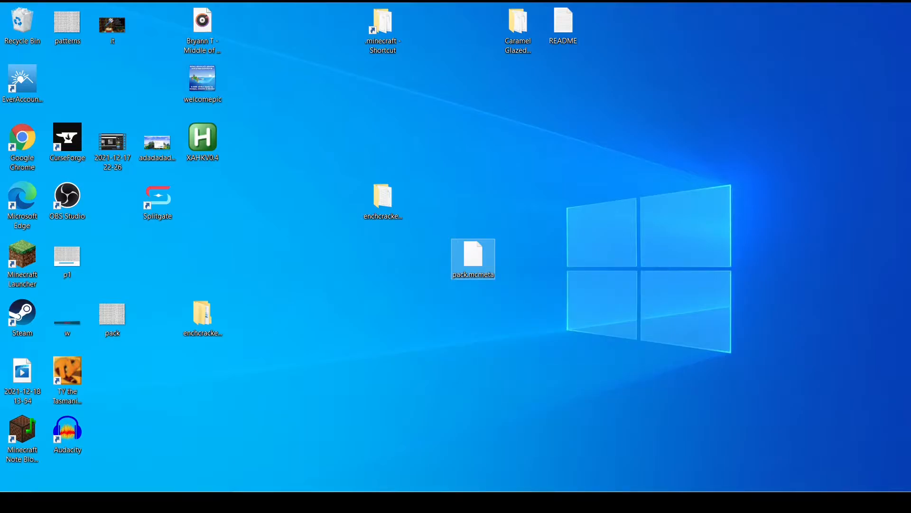
mouse_move(277, 502)
click(461, 444)
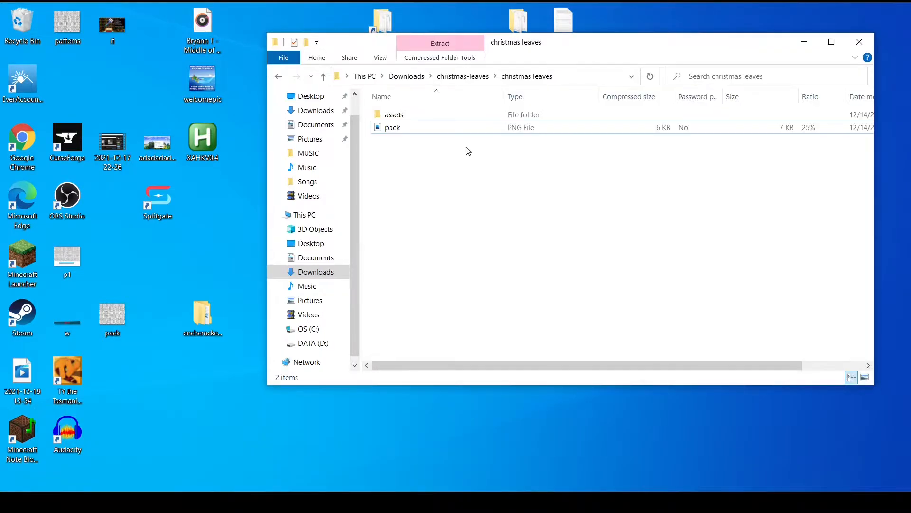
right_click(468, 167)
click(503, 235)
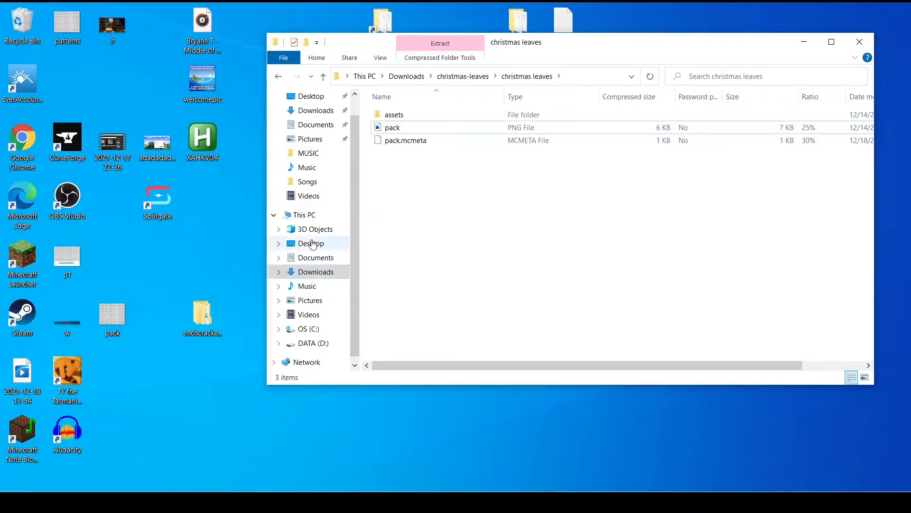
Step: Preview the pack image on the desktop, and close the image viewer
click(382, 132)
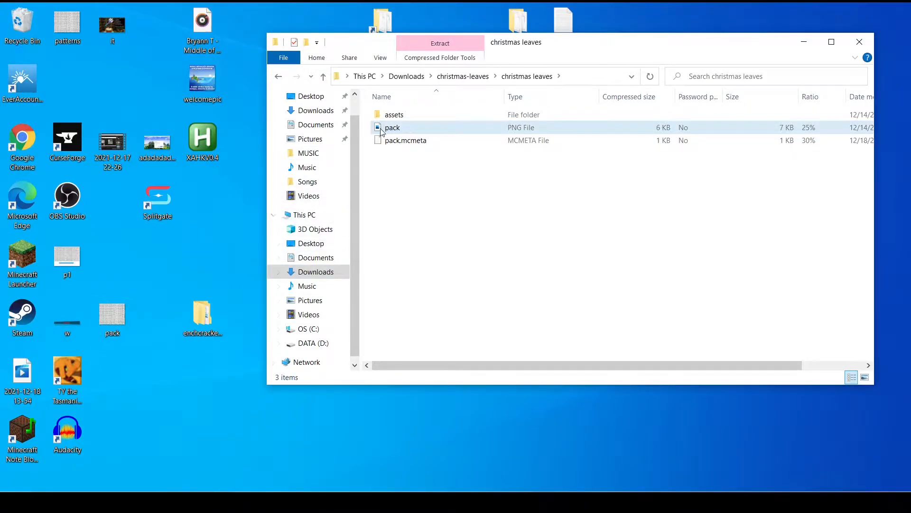
click(122, 318)
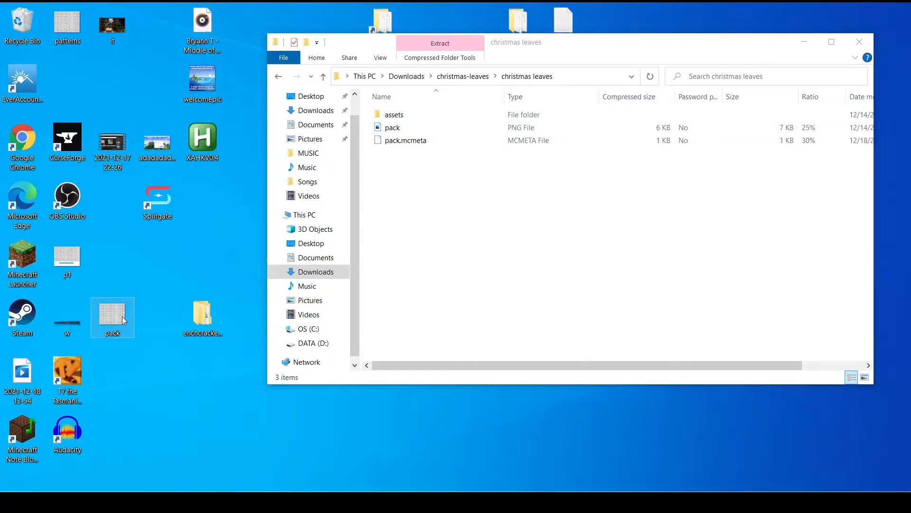
double_click(122, 316)
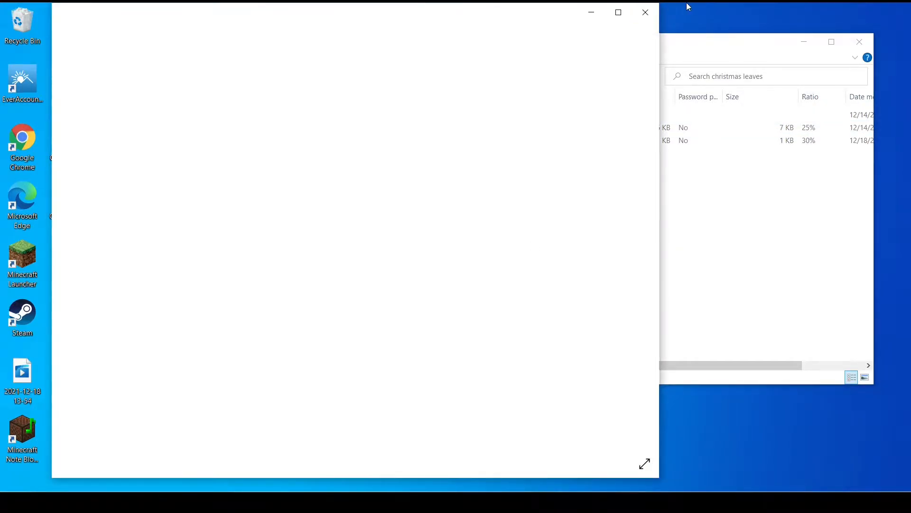
click(645, 12)
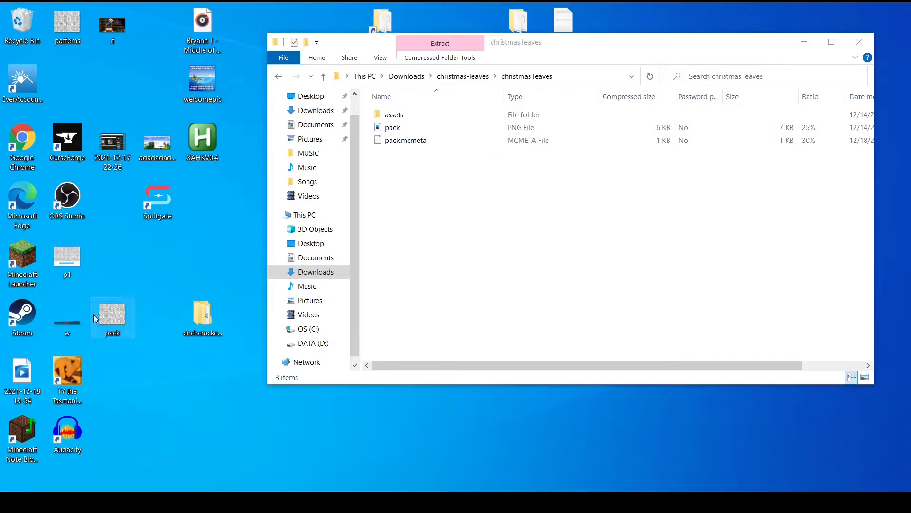
right_click(113, 324)
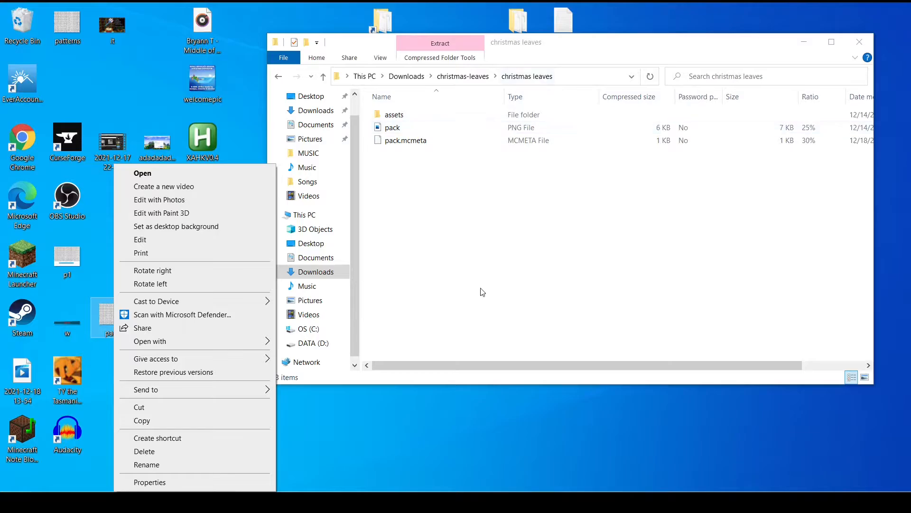
click(455, 397)
Step: Replace the archive's pack PNG by permanently deleting it and adding the pack image from the desktop
right_click(411, 127)
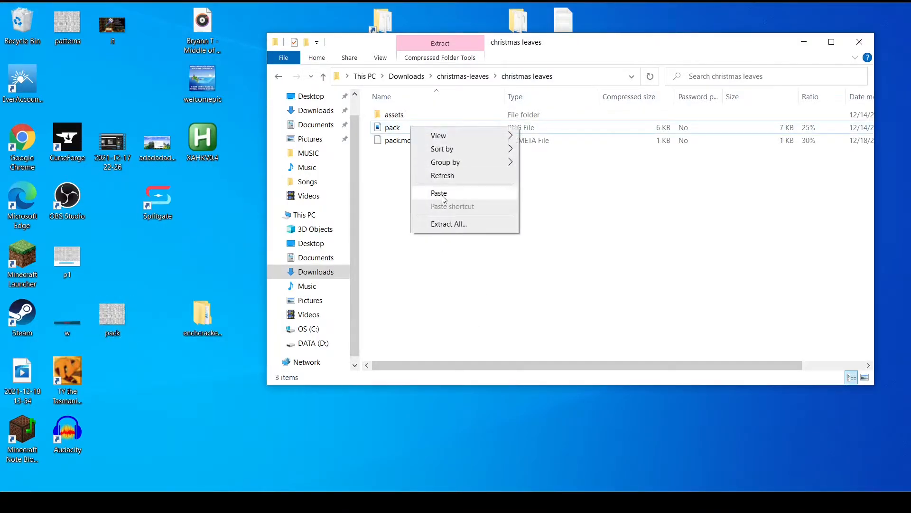
click(392, 130)
right_click(392, 130)
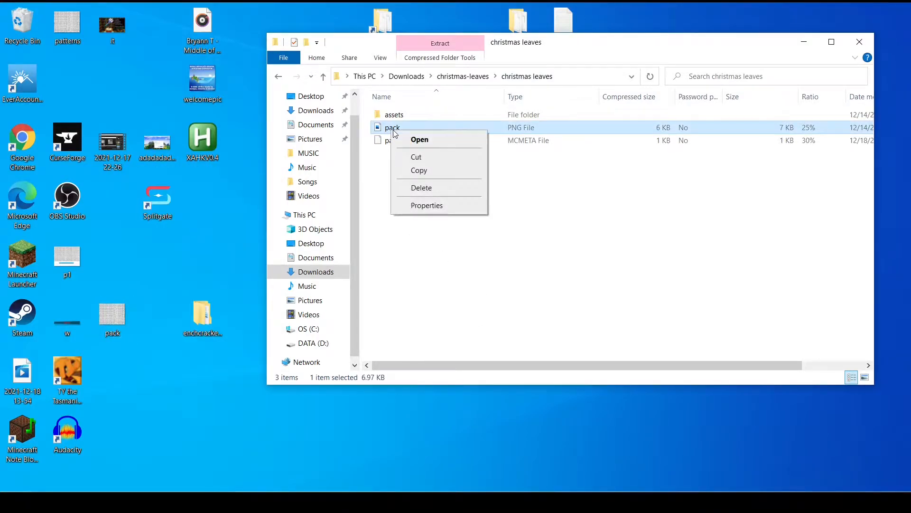
click(421, 188)
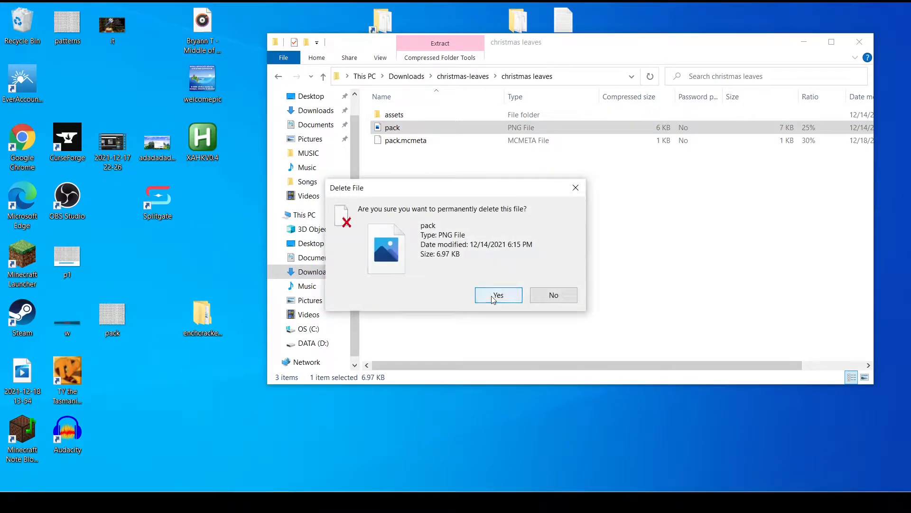
click(494, 294)
drag(113, 316, 419, 177)
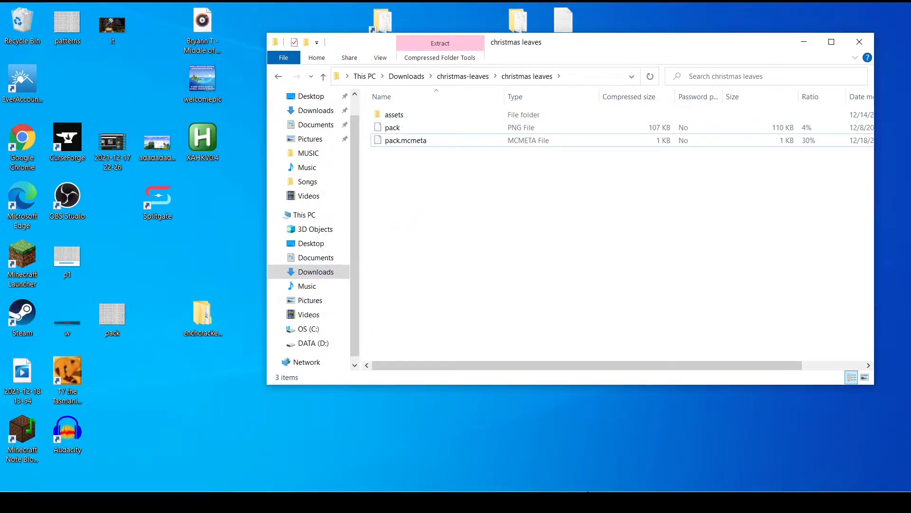
Step: Copy both the pack PNG and pack.mcmeta from the archive's christmas leaves folder
mouse_move(601, 502)
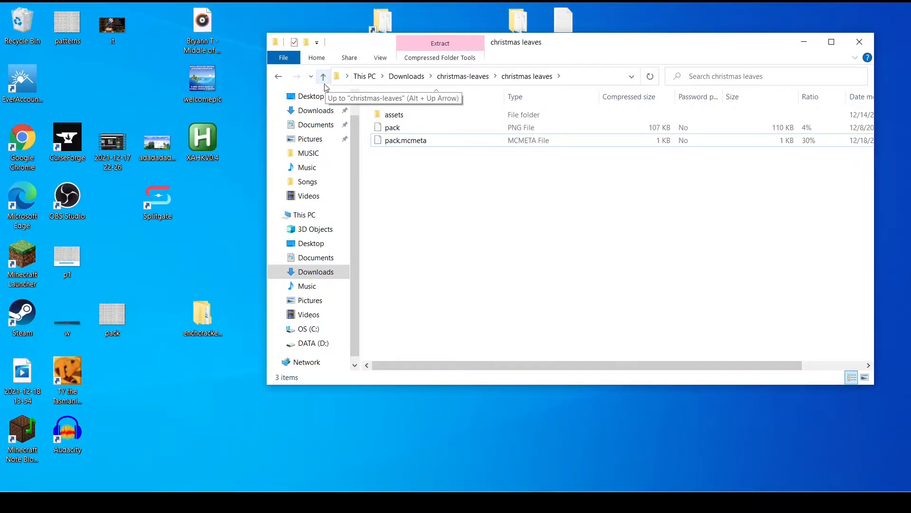
drag(406, 168, 388, 127)
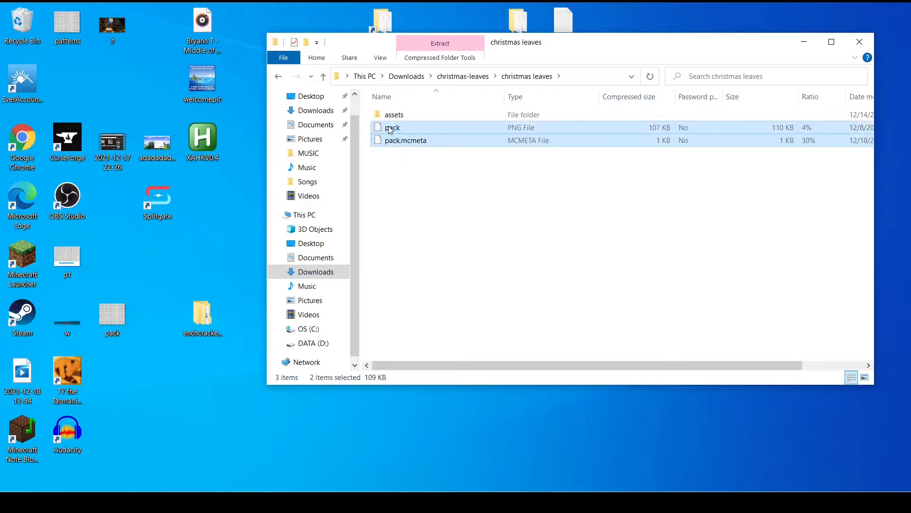
click(406, 171)
drag(407, 175, 389, 124)
right_click(389, 125)
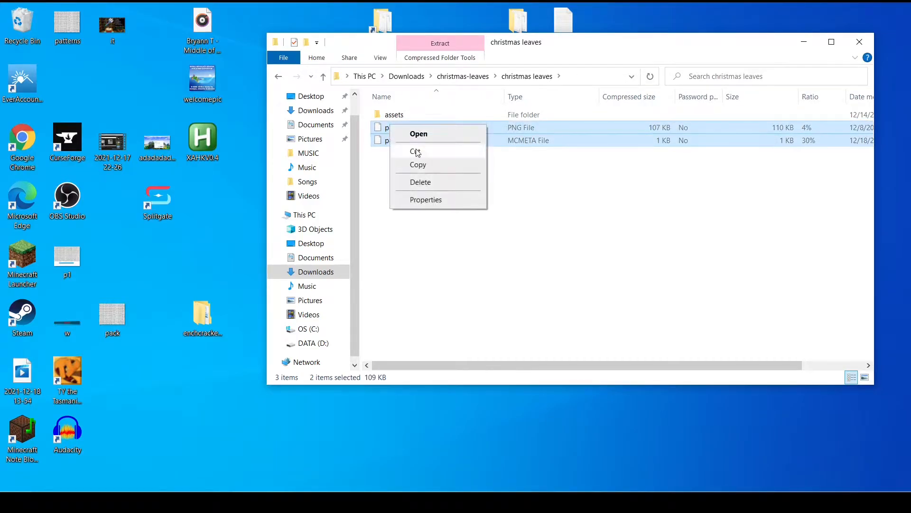
click(419, 165)
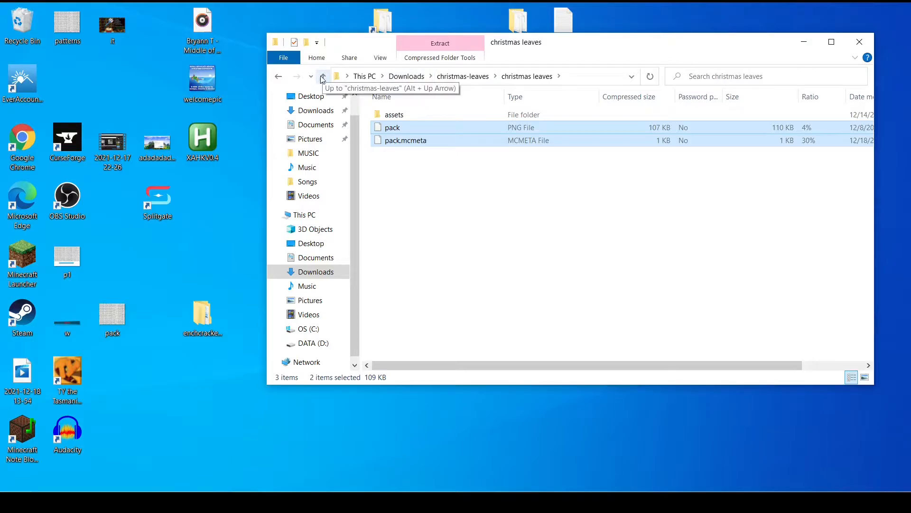
Step: Close the archive's christmas leaves window and bring up the Minecraft resourcepacks folder
click(859, 41)
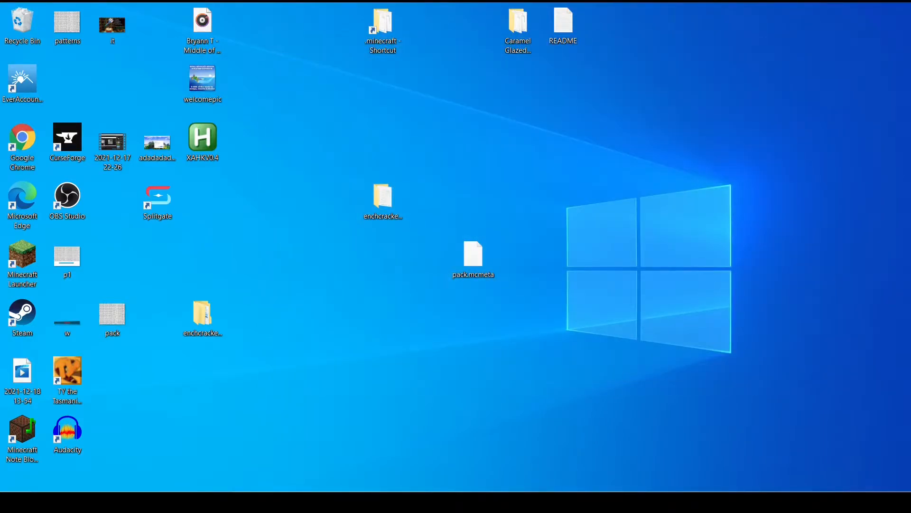
mouse_move(278, 501)
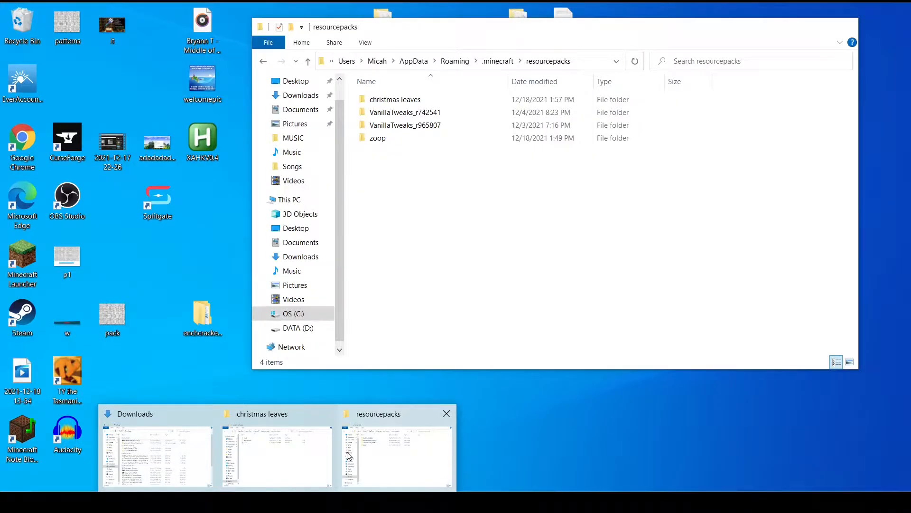
click(350, 456)
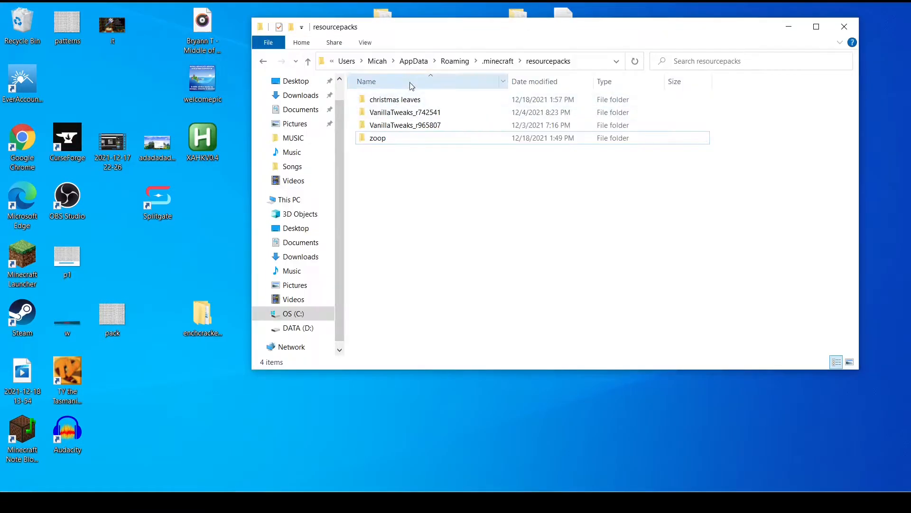
Step: Replace pack.mcmeta and the pack PNG in the installed christmas leaves folder with the copied versions
double_click(404, 101)
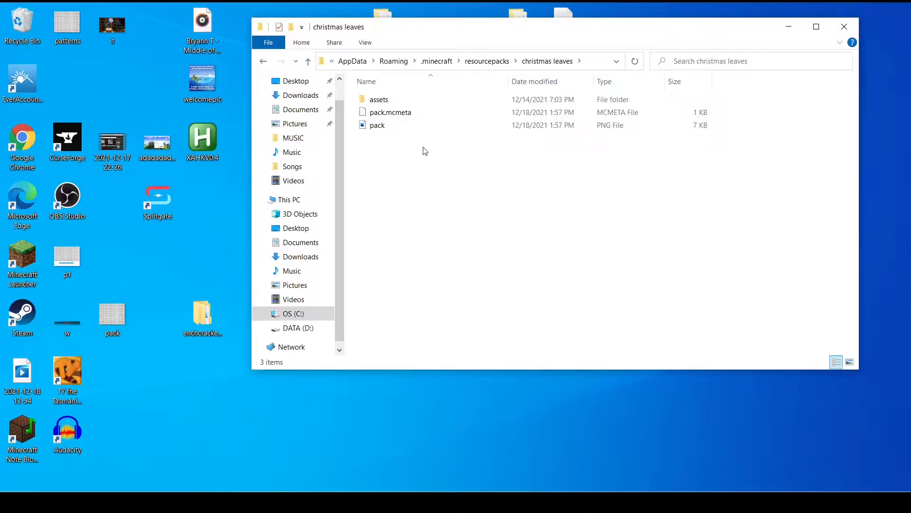
drag(424, 151, 409, 110)
right_click(409, 111)
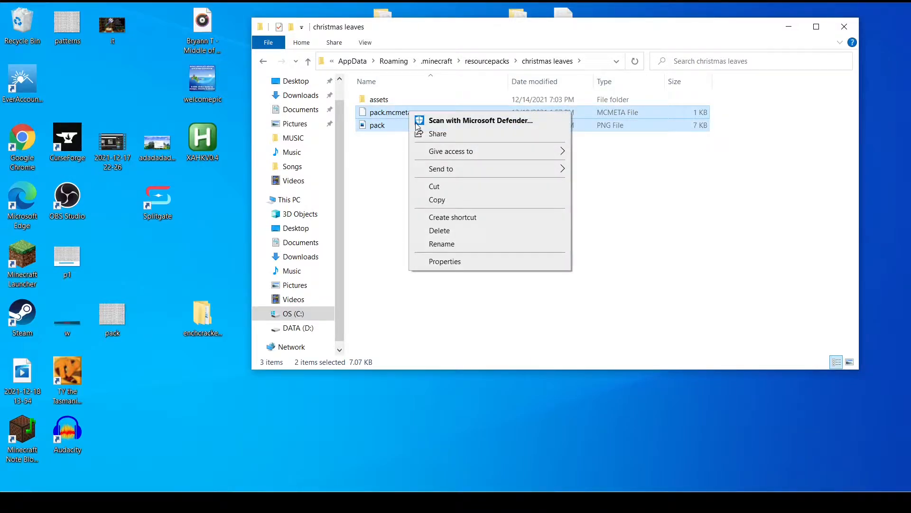
click(442, 231)
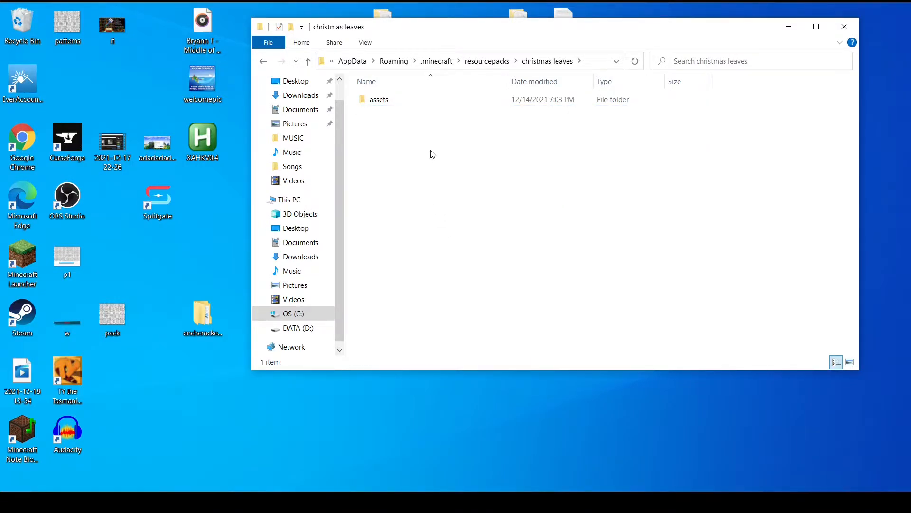
right_click(432, 154)
click(463, 230)
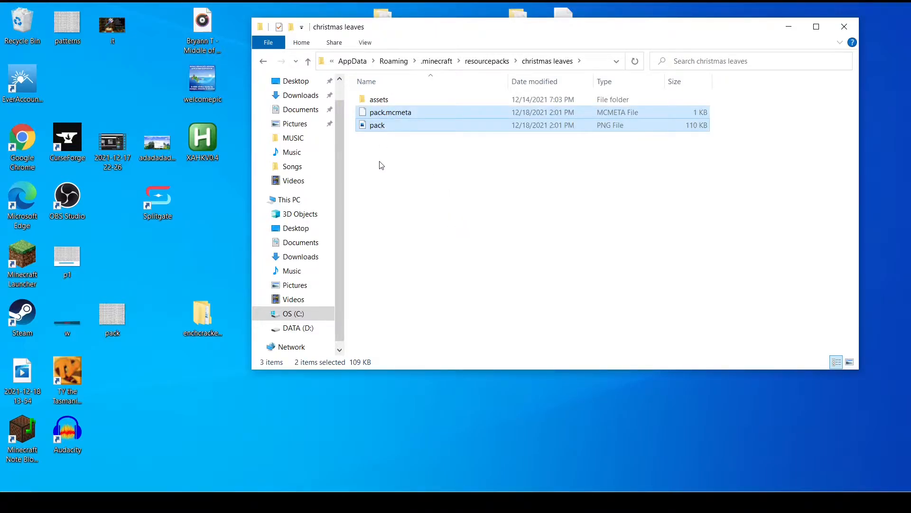
click(435, 186)
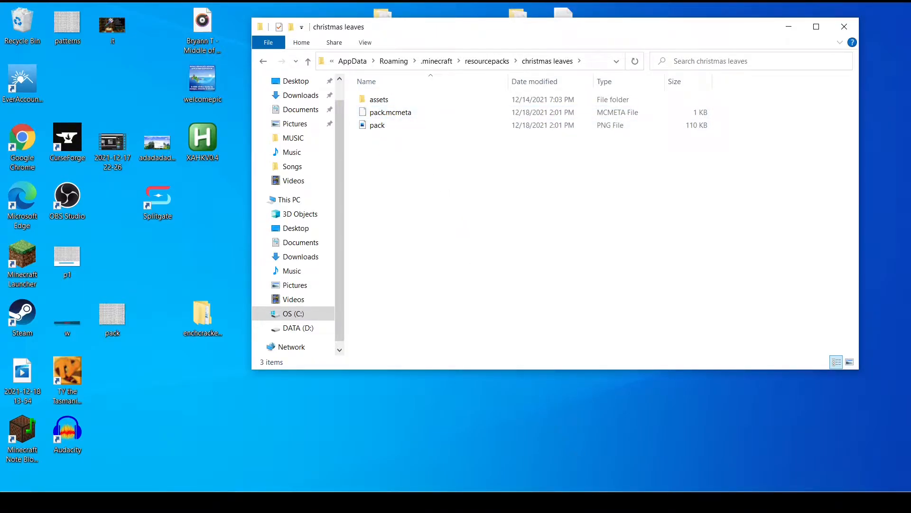
Step: Switch to Minecraft's resource pack selection screen to check the icon and description of the christmas leaves pack
key(alt+Tab)
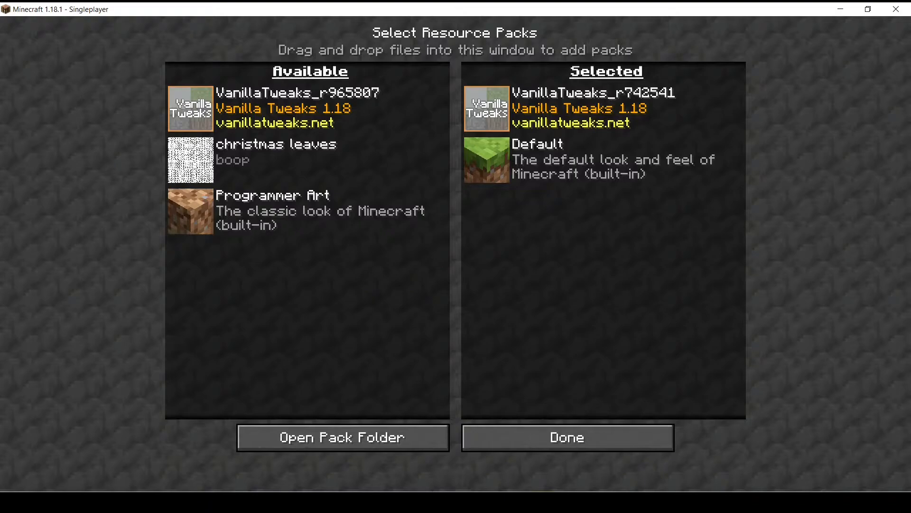
key(alt+Tab)
key(alt+Tab)
key(alt+Tab)
Step: Return to the installed pack's folder window and rename the christmas leaves folder in resourcepacks as loop
mouse_move(277, 502)
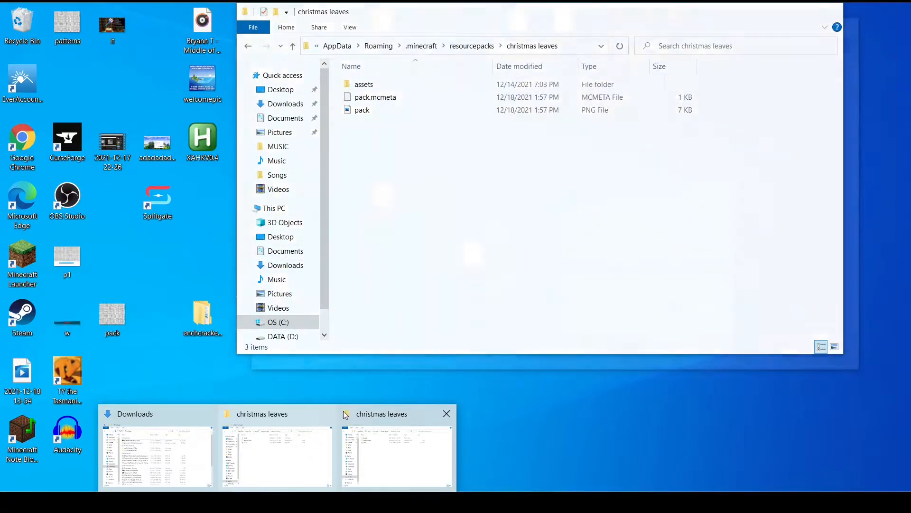
click(328, 416)
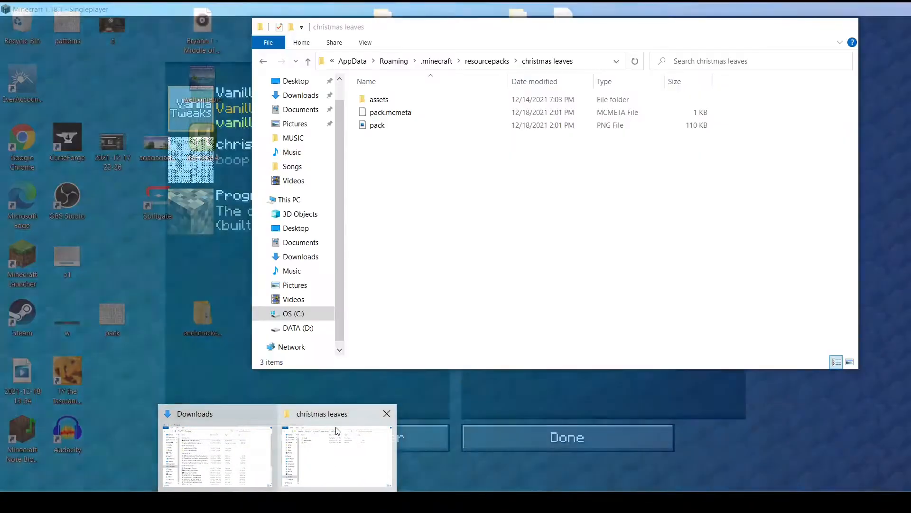
click(335, 426)
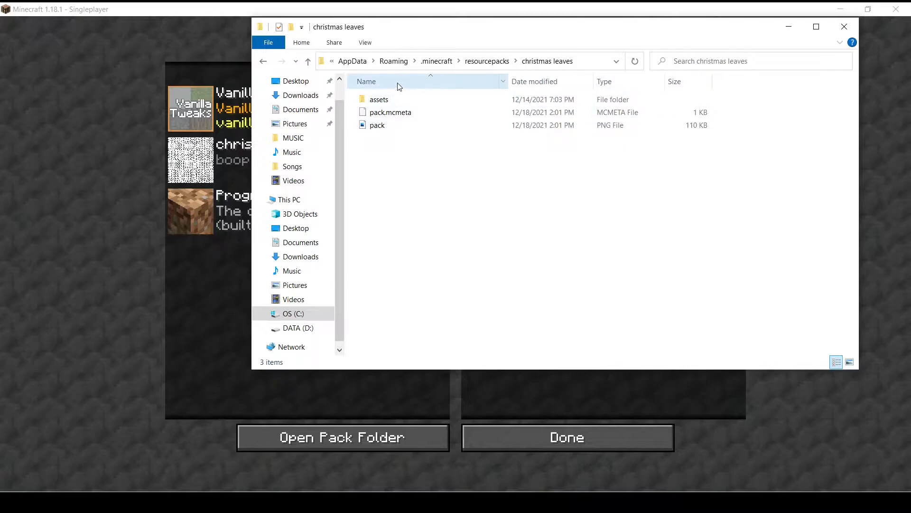
click(308, 60)
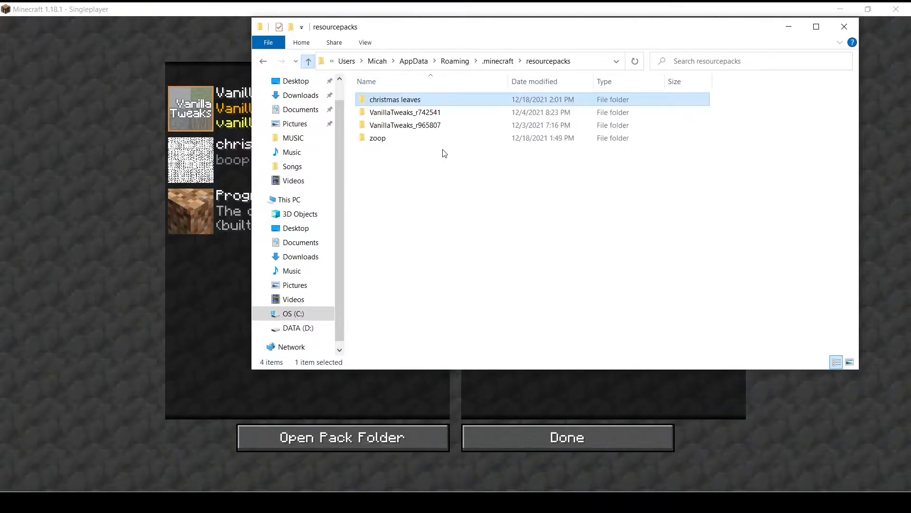
right_click(408, 100)
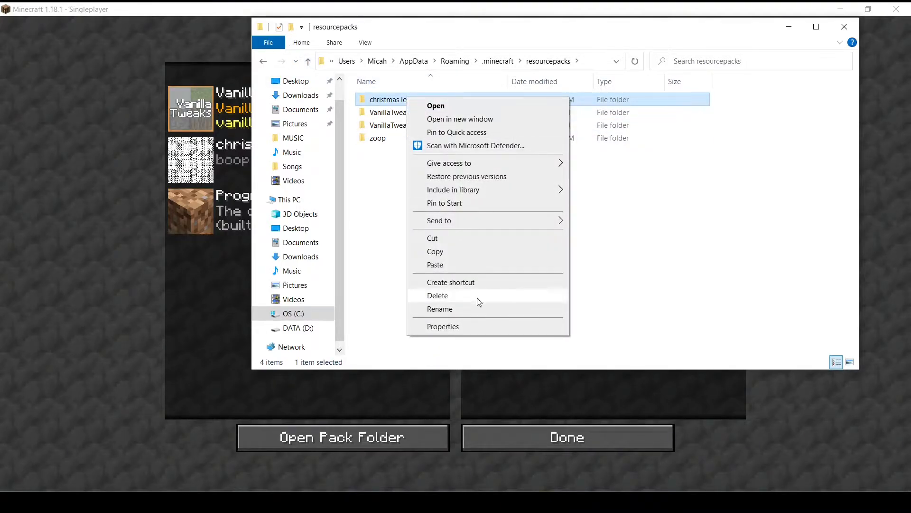
click(445, 308)
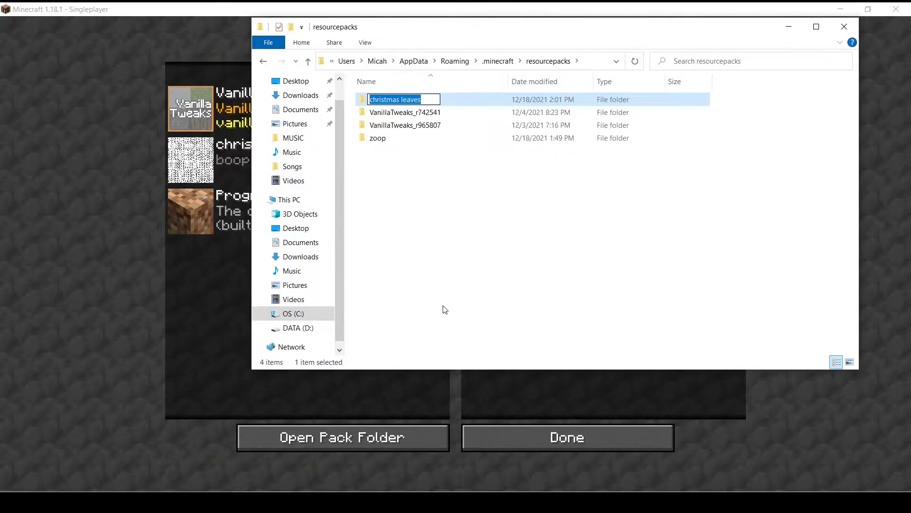
text(loop)
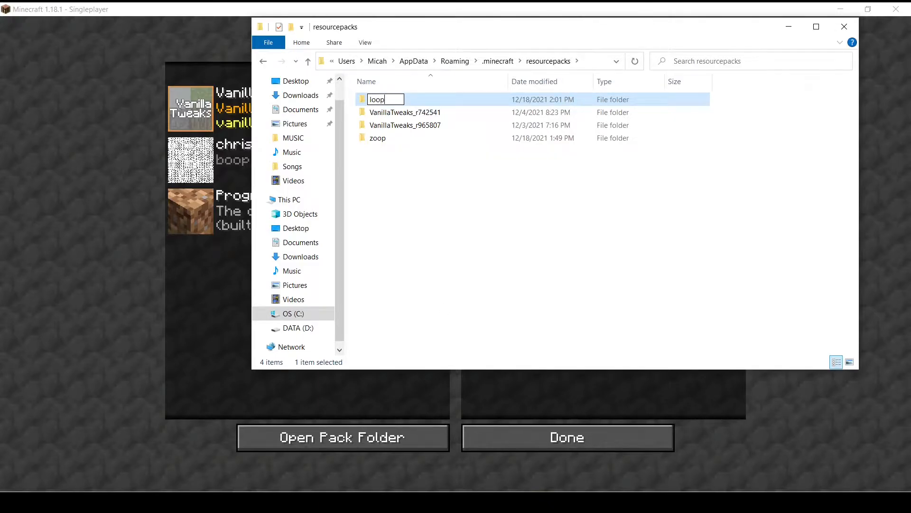
click(556, 259)
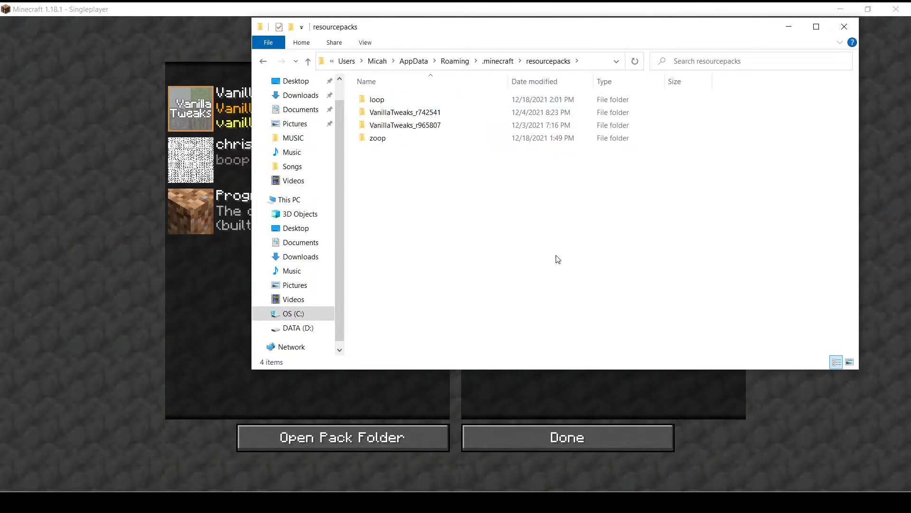
mouse_move(242, 155)
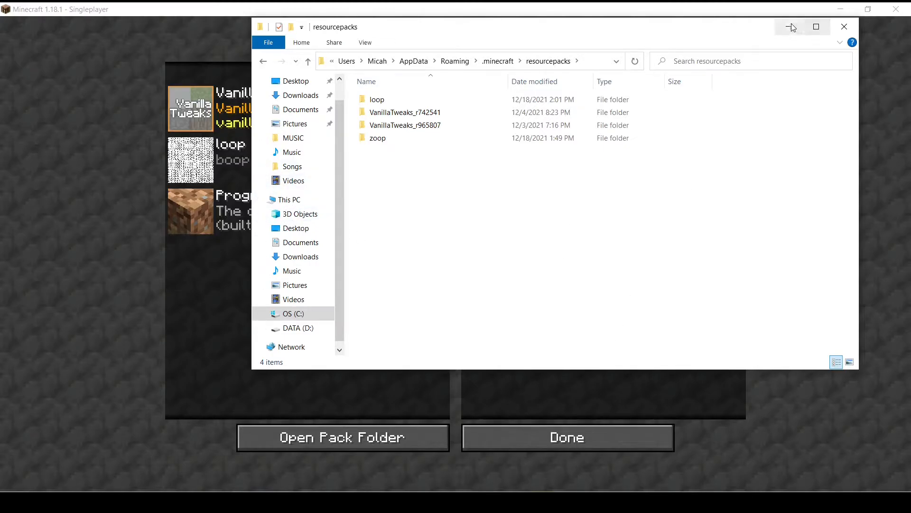
Step: Open the block textures folder inside the loop pack's assets, minecraft and textures folders
double_click(426, 99)
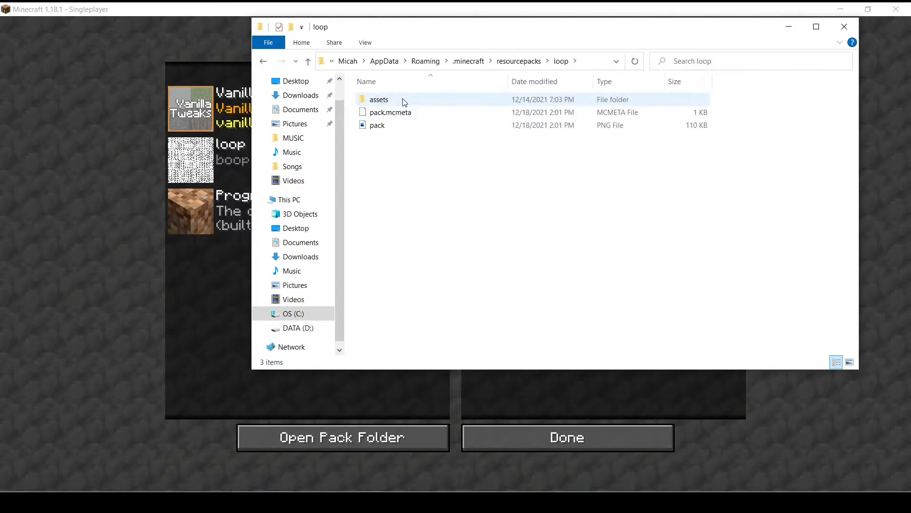
double_click(402, 101)
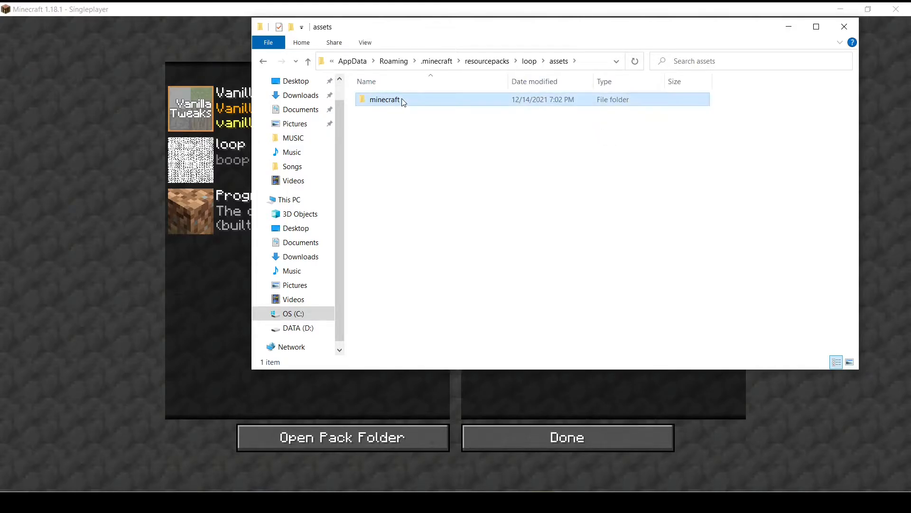
double_click(401, 99)
double_click(401, 100)
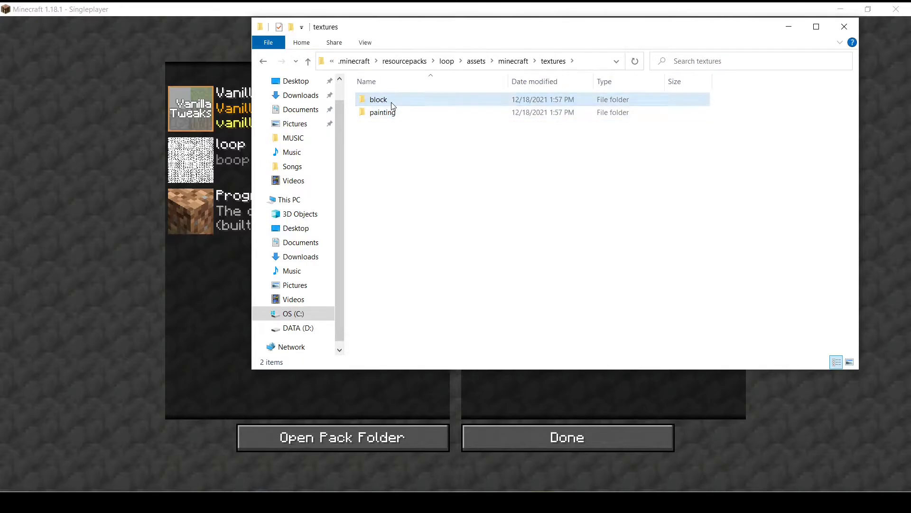
double_click(392, 102)
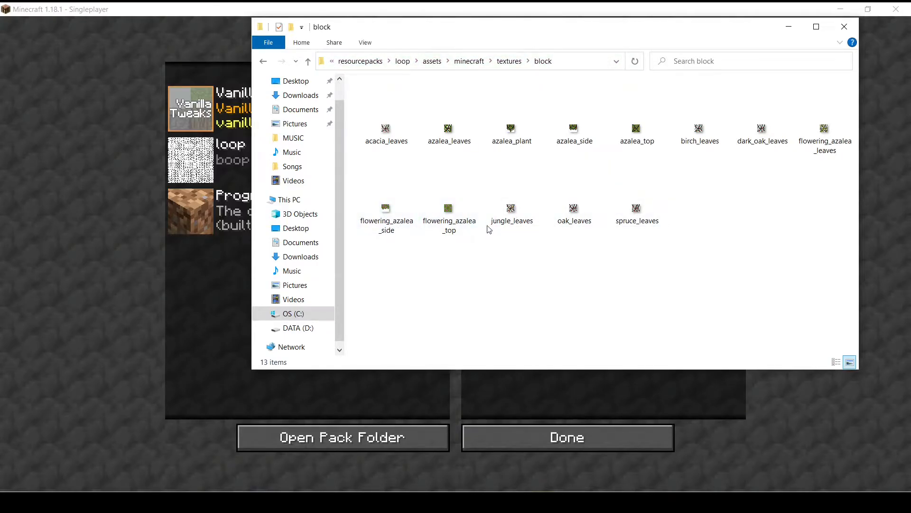
Step: Preview the azalea_plant texture, close the image viewer, and minimize the block folder window
double_click(502, 145)
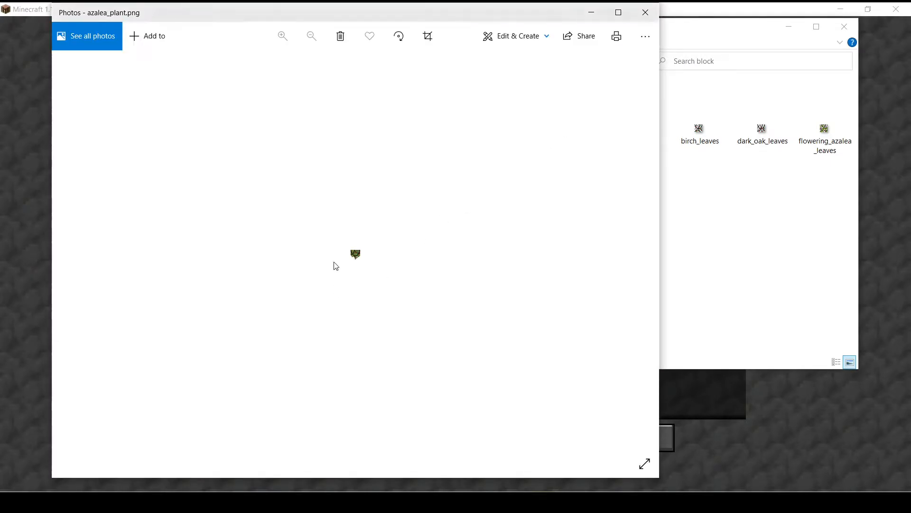
click(645, 13)
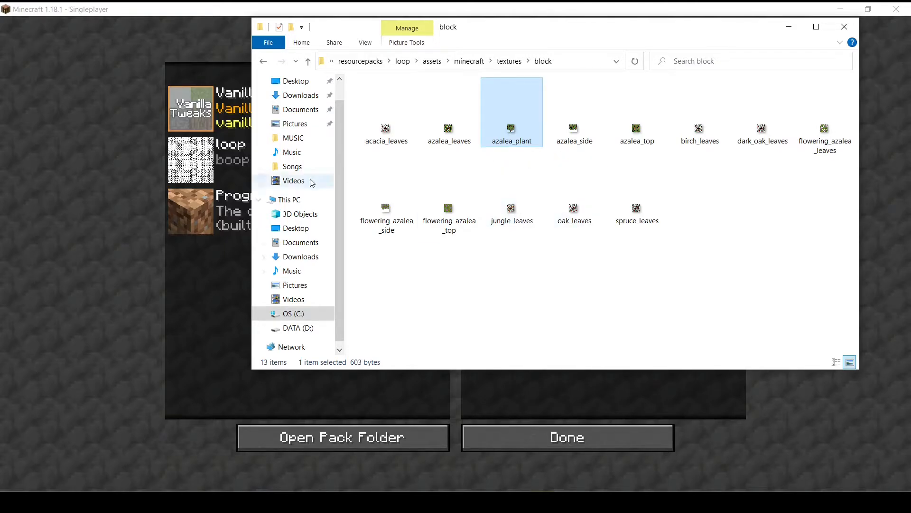
mouse_move(185, 209)
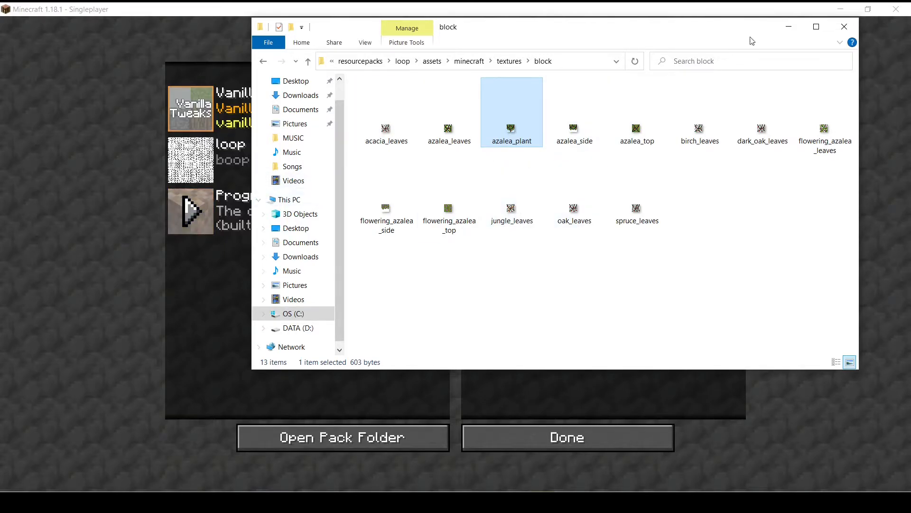
click(795, 28)
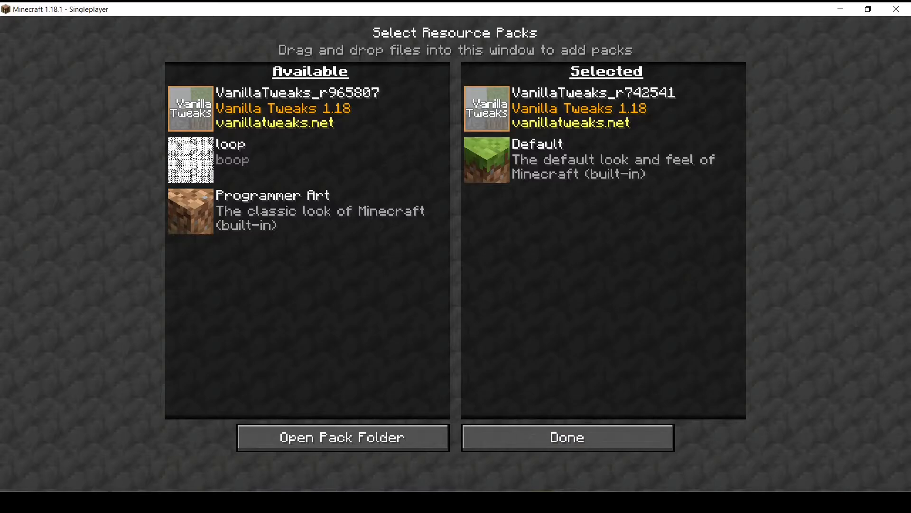
Step: Switch to Chrome and look over the Default Texture Pack page on texture-packs.com, including its version and resolution categories
mouse_move(335, 502)
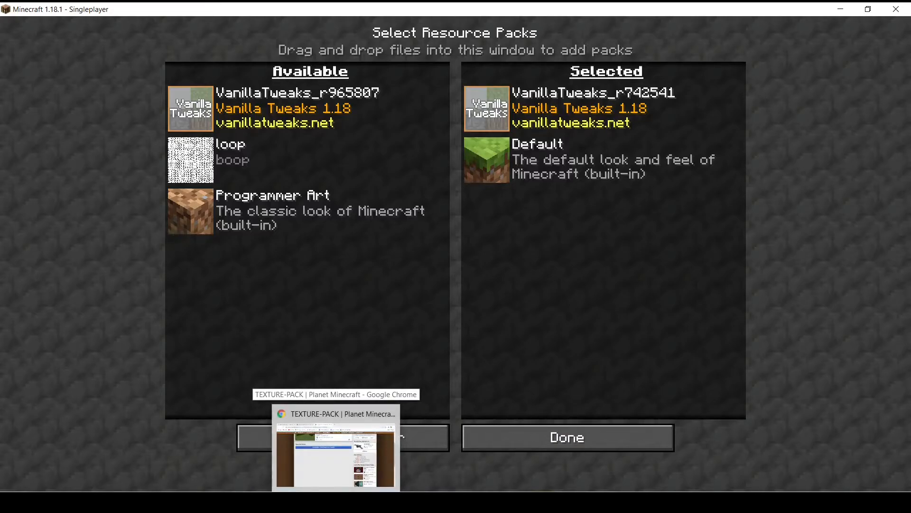
click(336, 451)
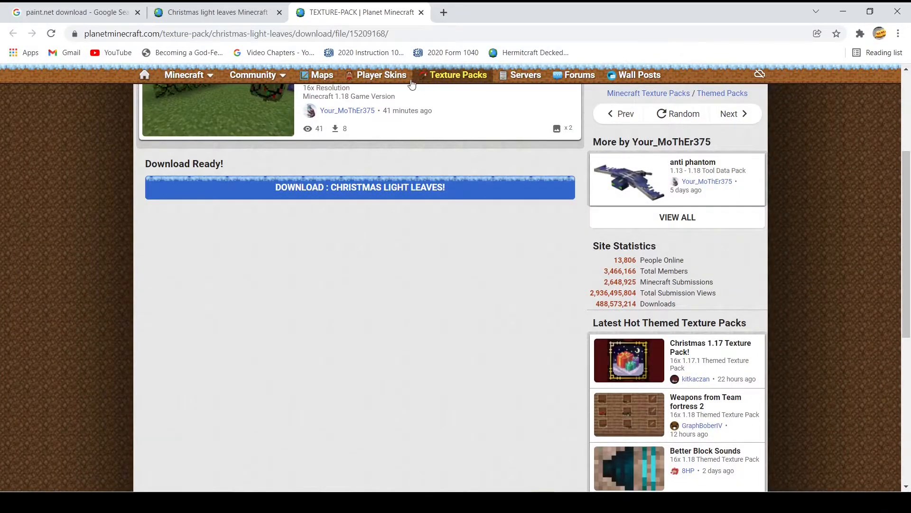
scroll(403, 214, up, 4)
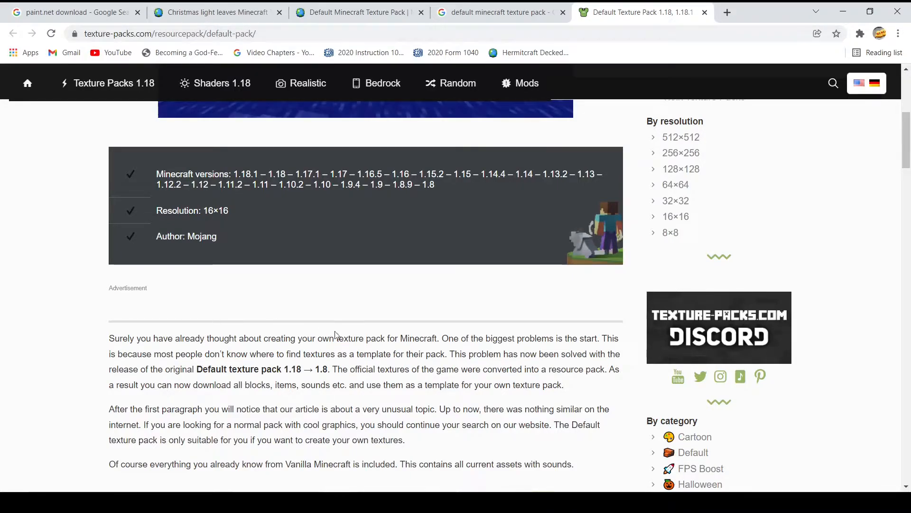
scroll(608, 216, up, 2)
scroll(609, 219, up, 2)
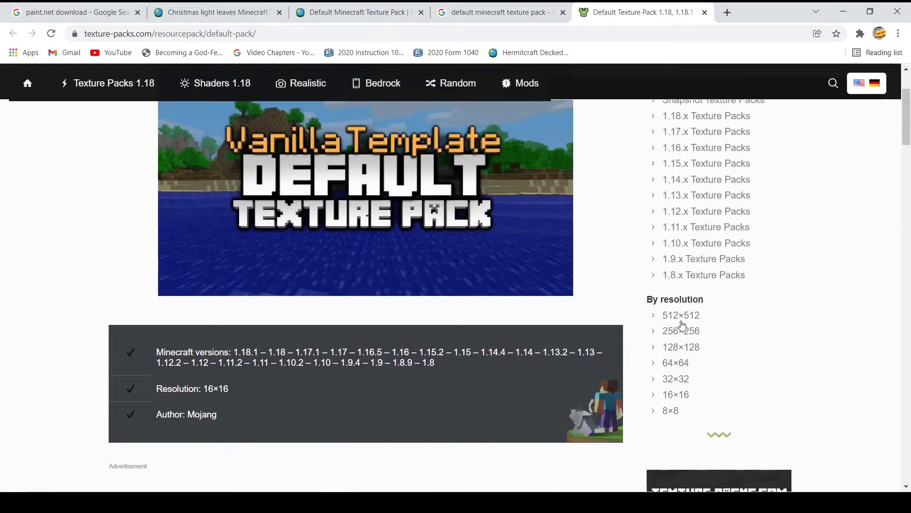
scroll(675, 332, up, 3)
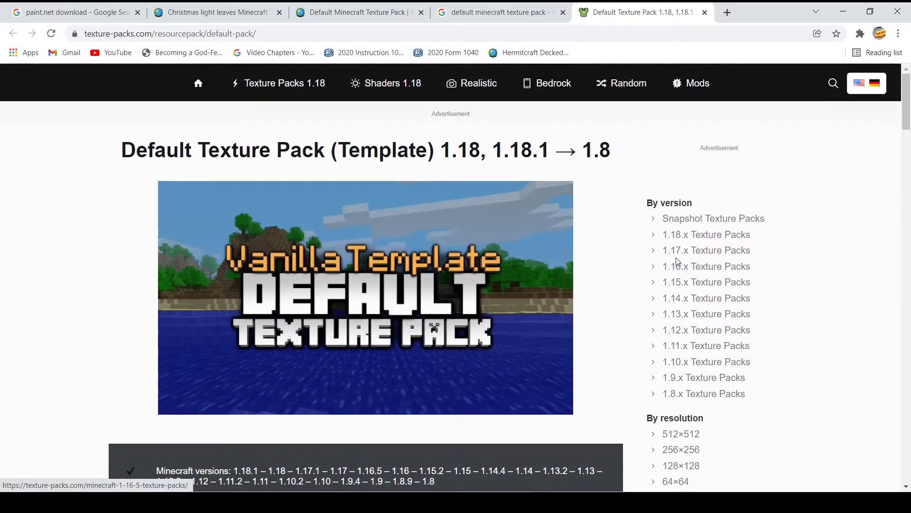
scroll(673, 323, down, 3)
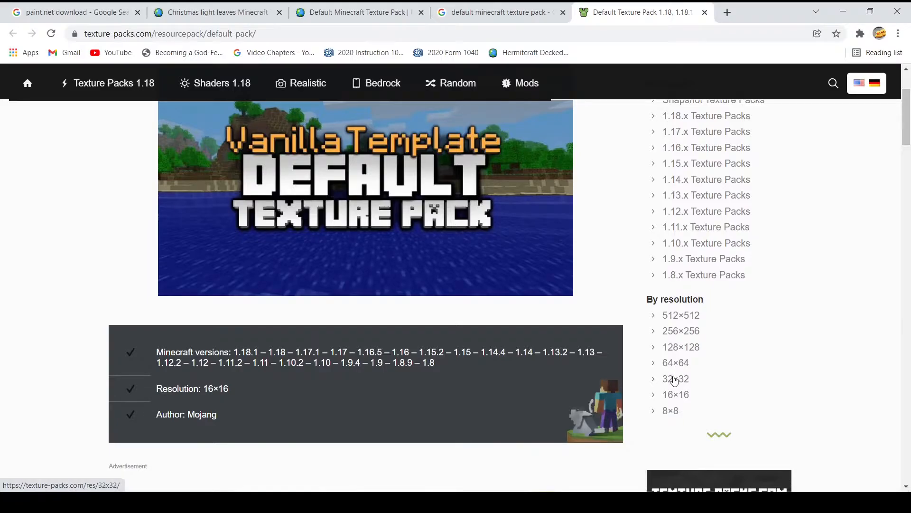
click(675, 379)
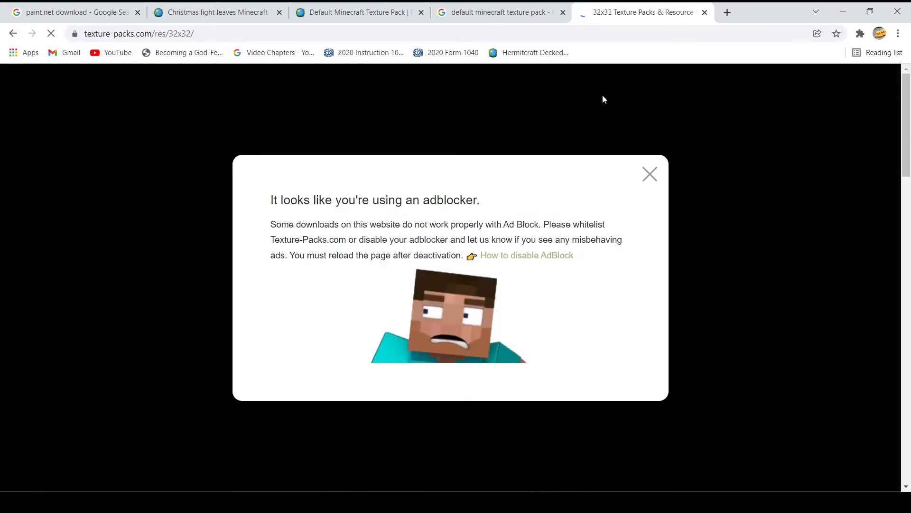
click(649, 175)
click(13, 33)
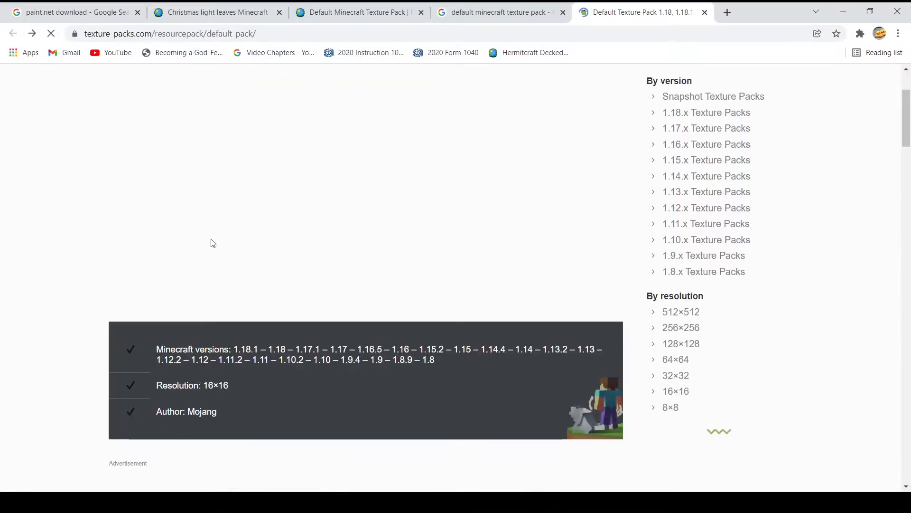
Step: Dismiss the adblocker notice and download the 1.18.X Java Edition default texture pack
scroll(212, 242, down, 4)
scroll(244, 351, down, 12)
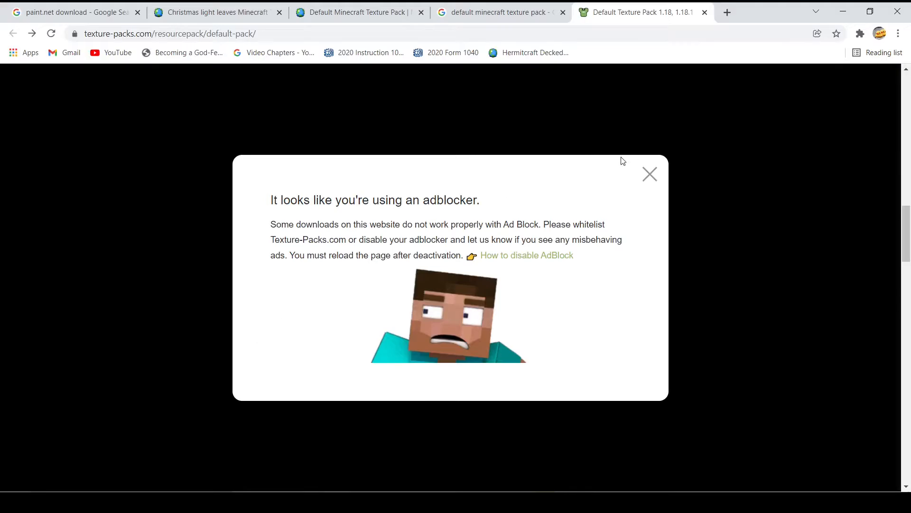
click(650, 174)
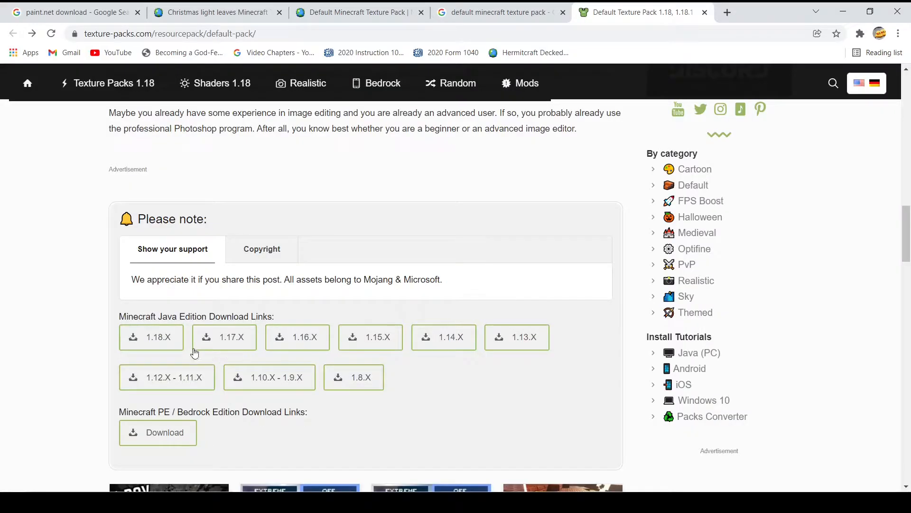
click(158, 340)
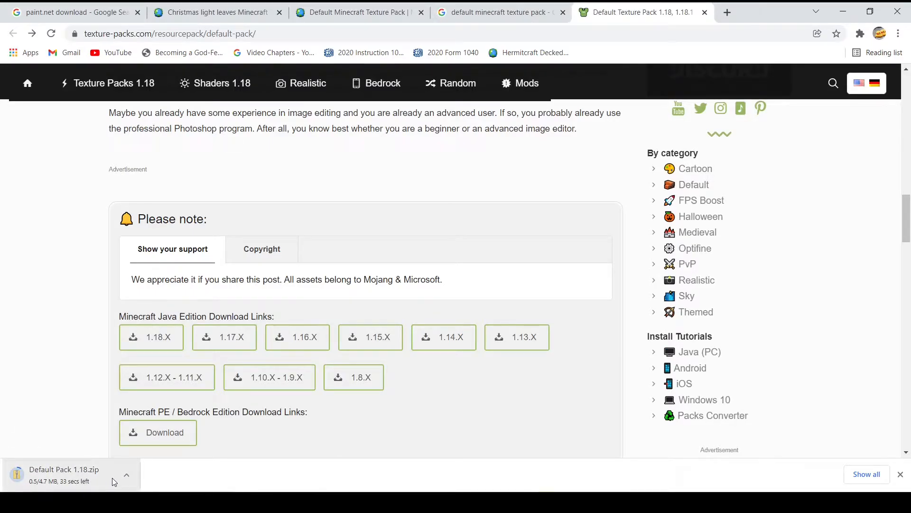
mouse_move(335, 502)
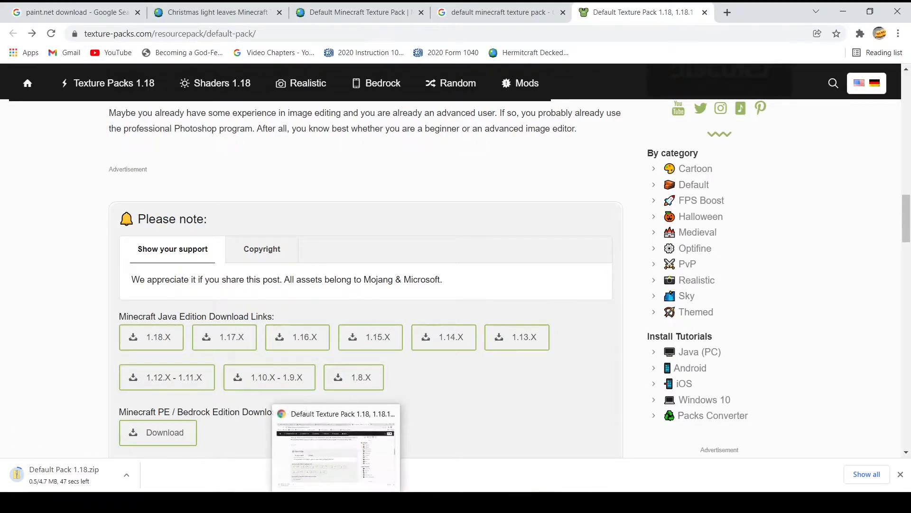
Step: Open the Paint.NET download page from the Google results and go to the free dotPDN download of version 4.3.4
mouse_move(277, 502)
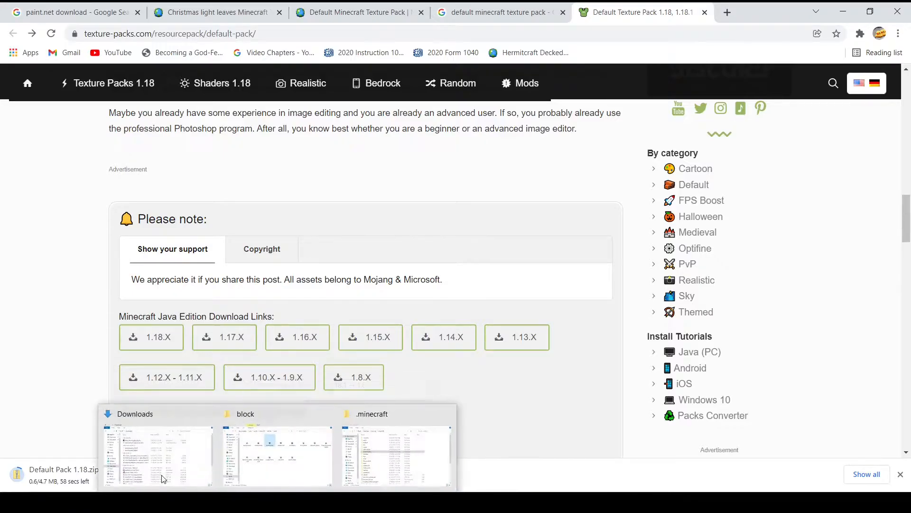
scroll(94, 290, down, 2)
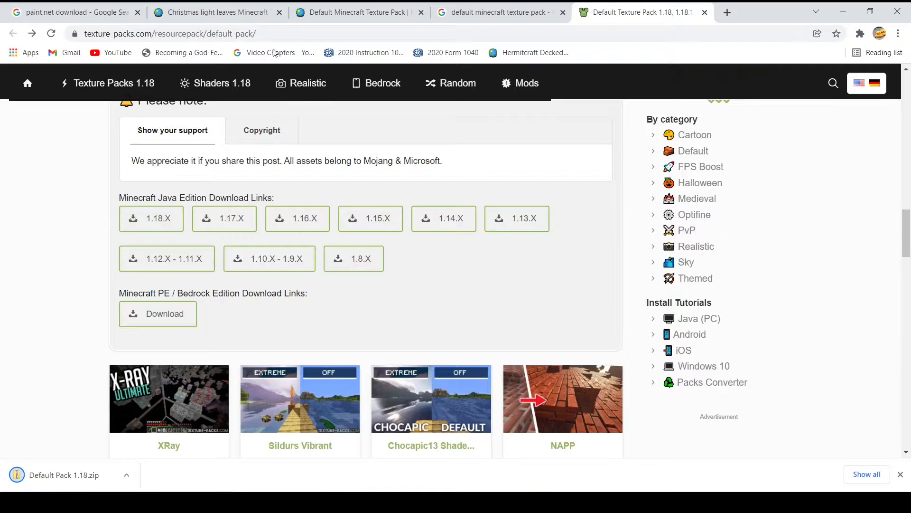
click(63, 7)
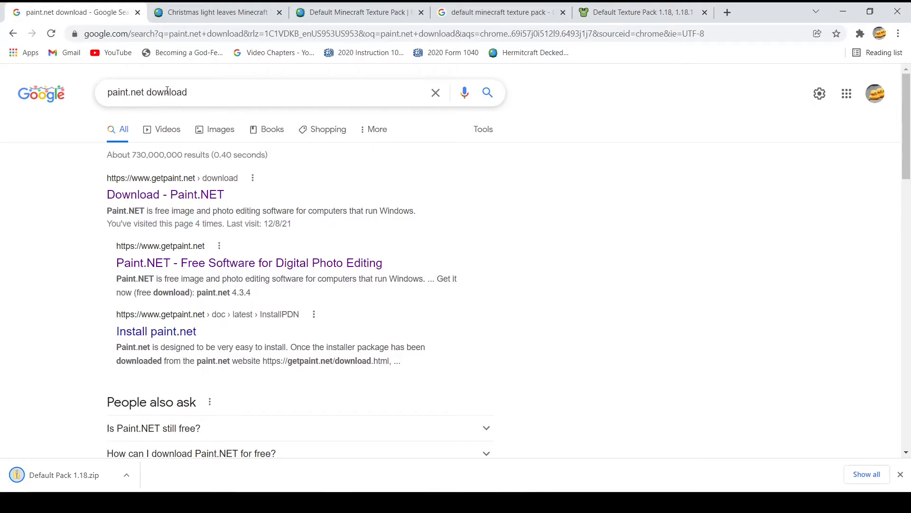
click(162, 196)
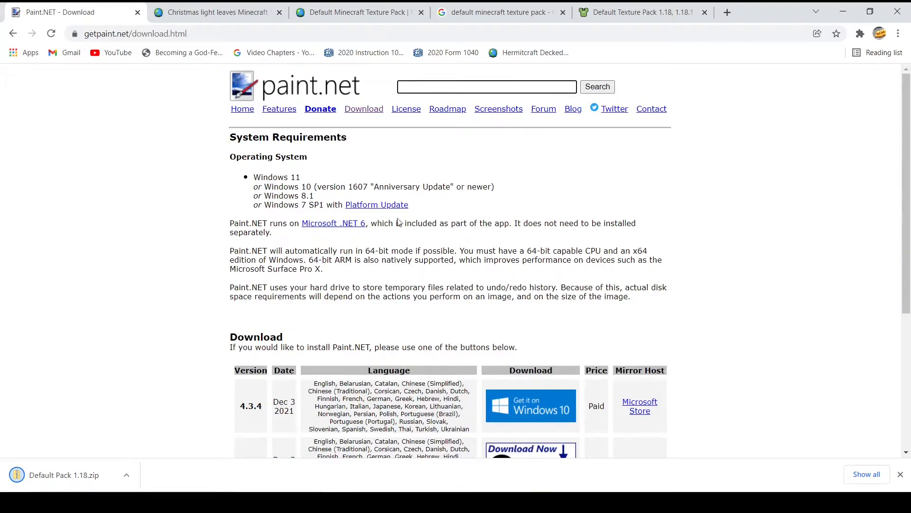
scroll(511, 281, down, 3)
scroll(510, 276, down, 3)
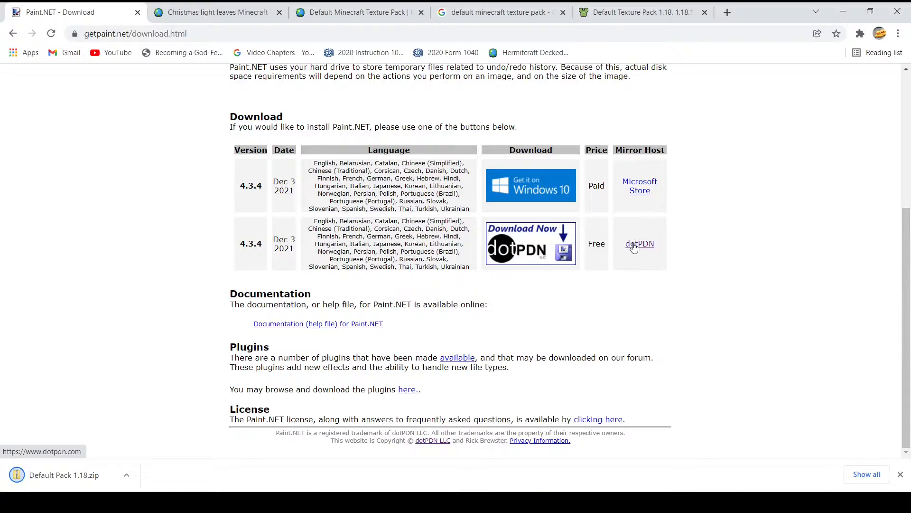
scroll(633, 247, up, 3)
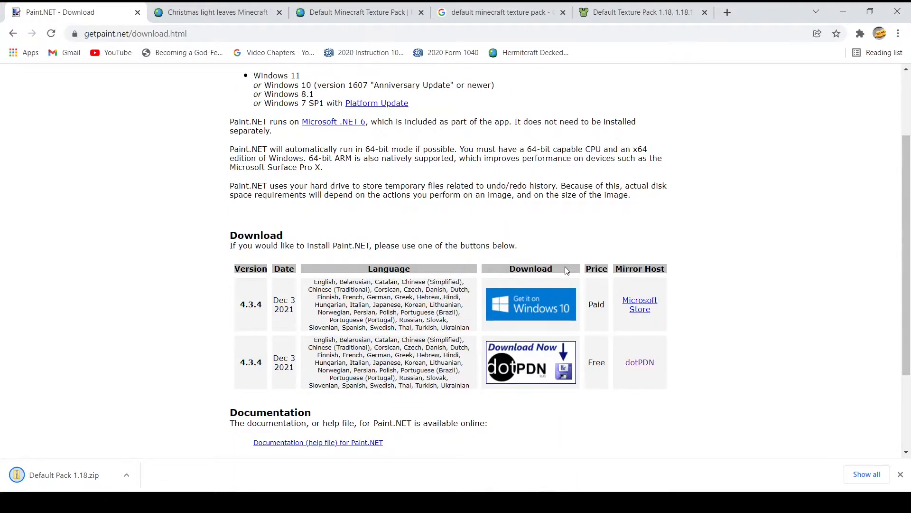
click(523, 351)
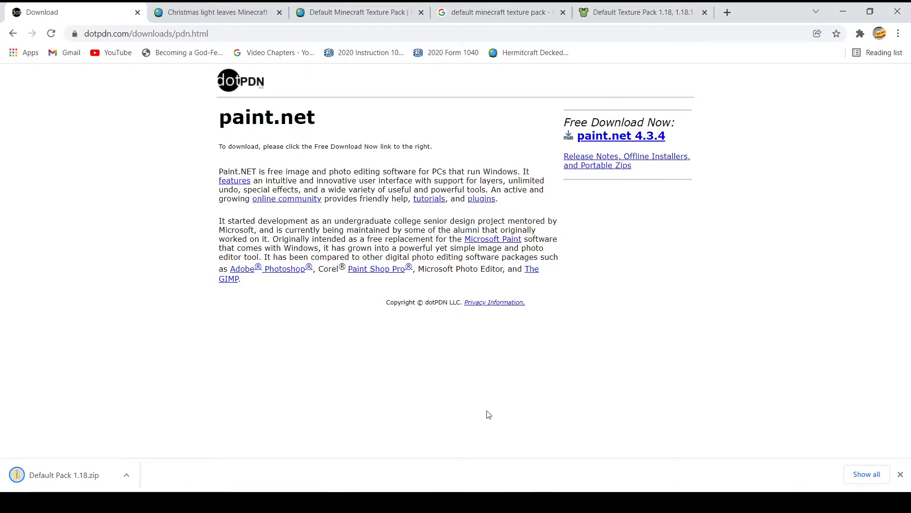
Step: Extract the paint.net.4.3.4.install.anycpu.web archive from Downloads to the Desktop and run the extracted installer
mouse_move(330, 444)
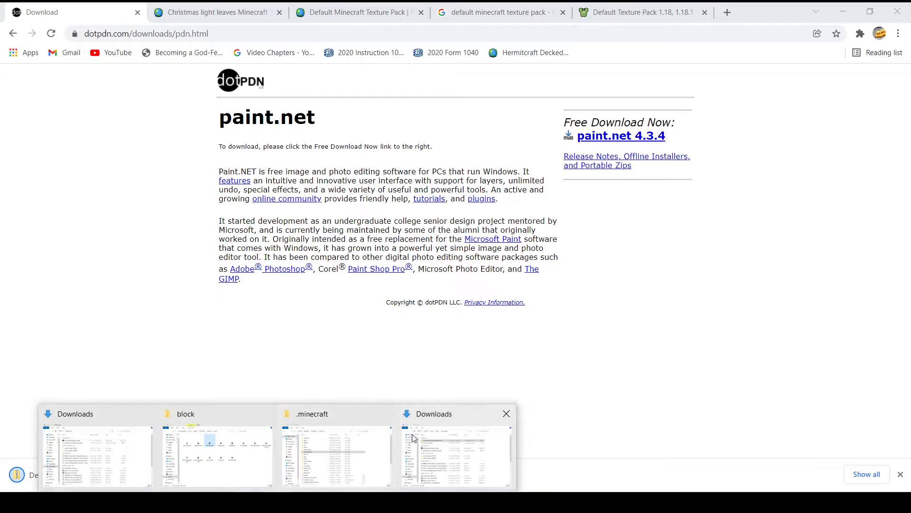
click(426, 434)
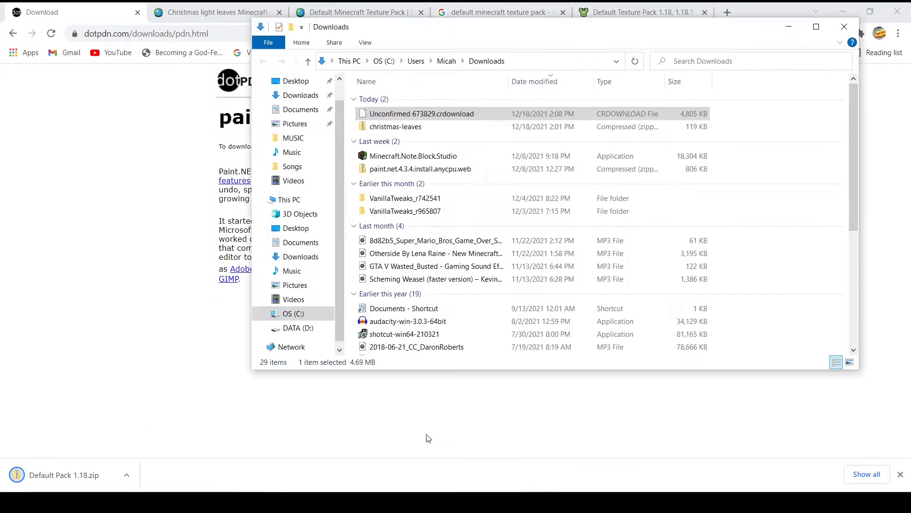
click(417, 171)
right_click(416, 173)
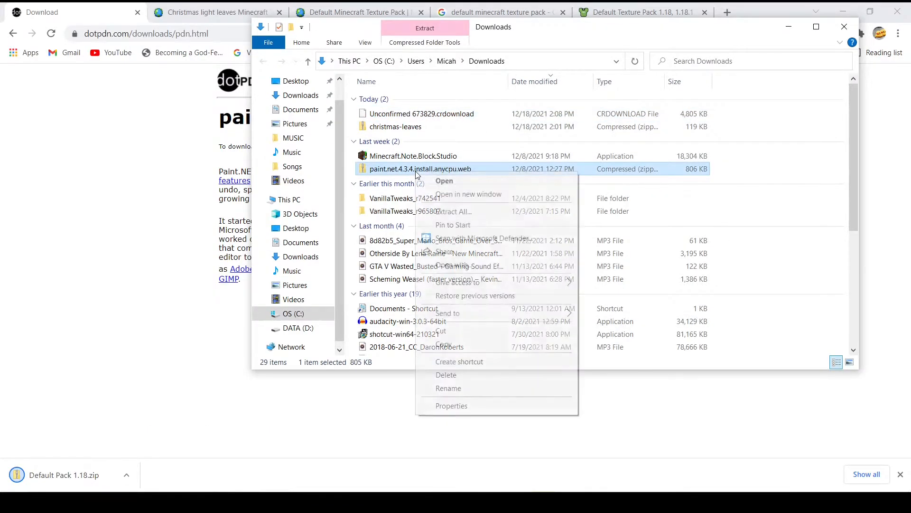
click(451, 212)
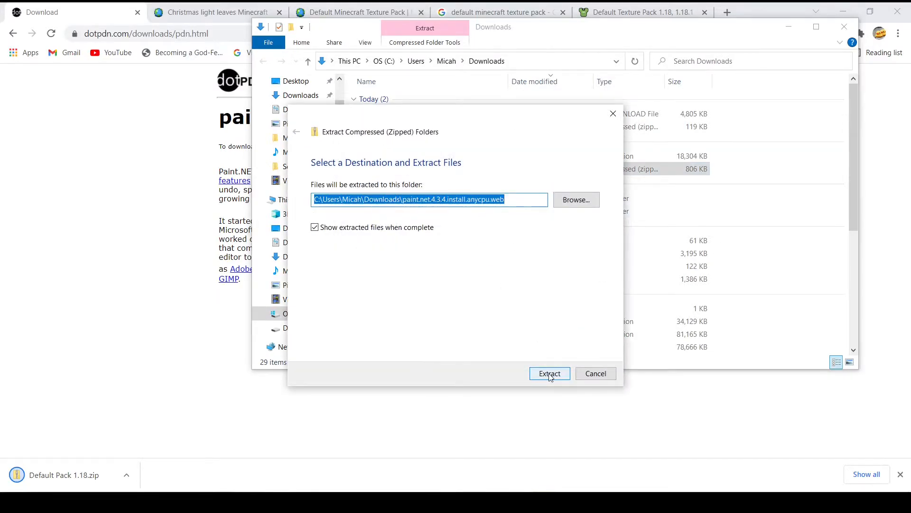
click(562, 199)
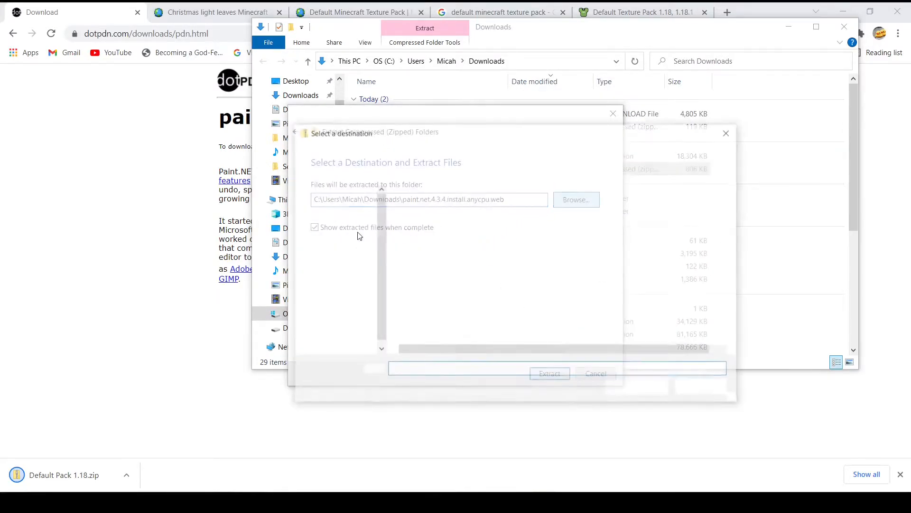
click(333, 238)
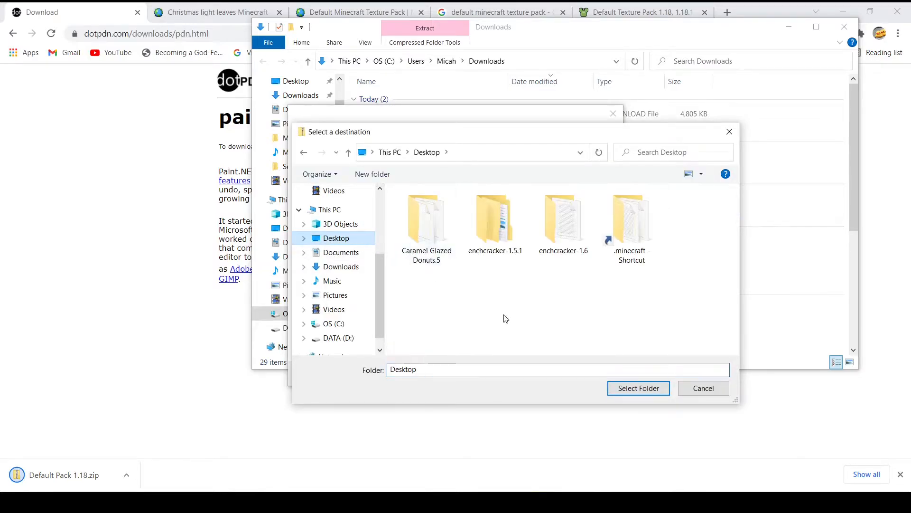
click(647, 388)
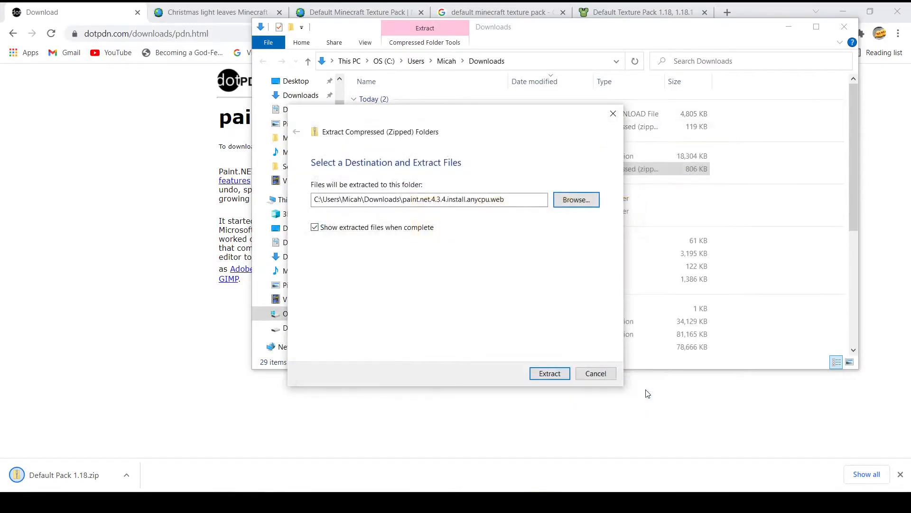
click(550, 374)
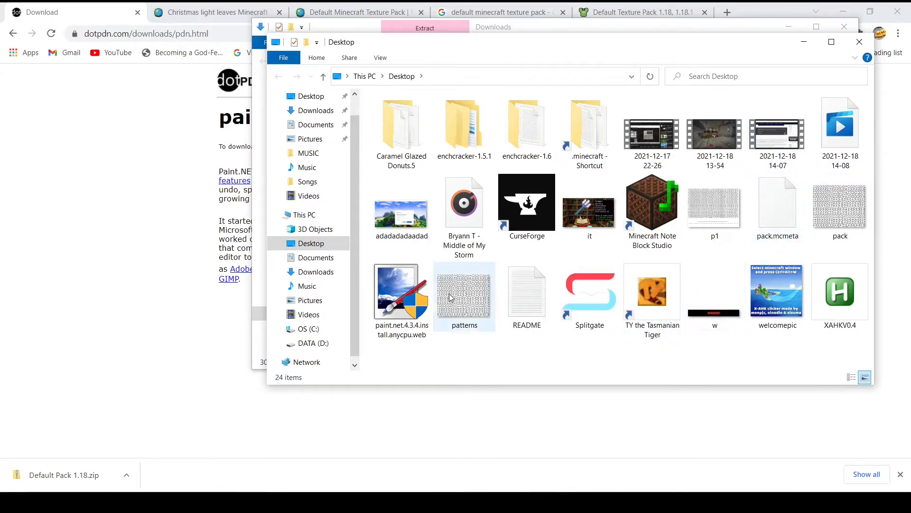
double_click(398, 304)
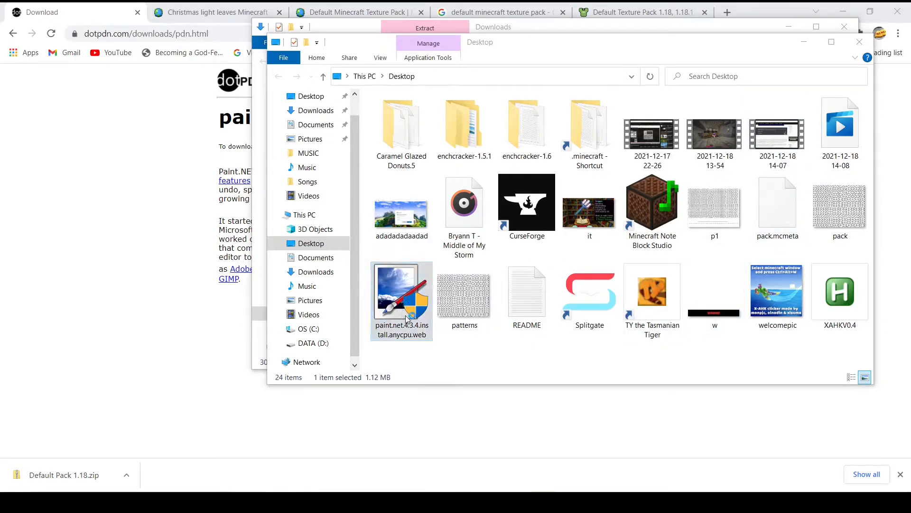
click(423, 337)
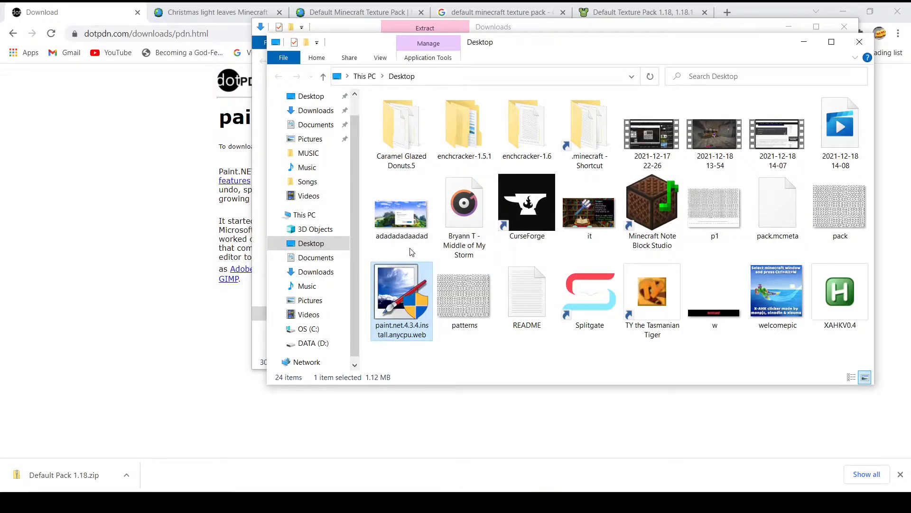
Step: Locate the downloaded Default Pack 1.18 archive in its folder and extract it to Downloads\Default Pack 1.18
right_click(96, 488)
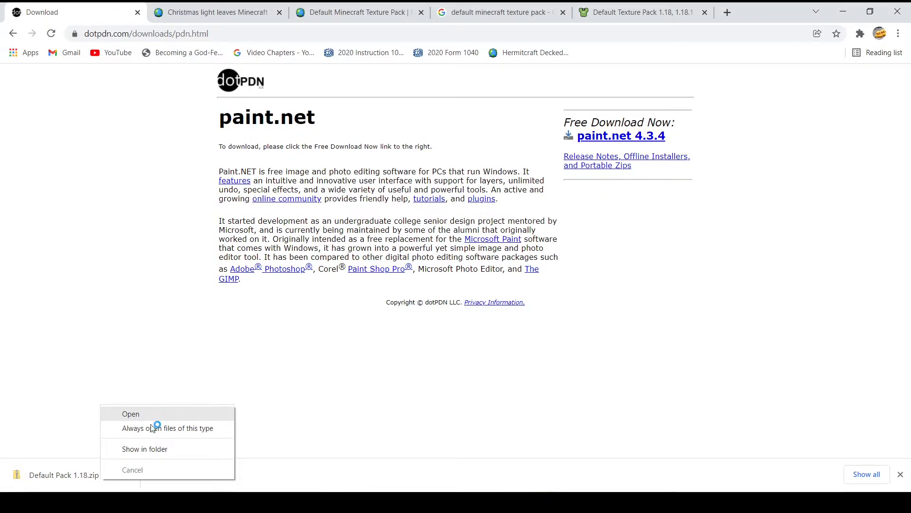
click(152, 446)
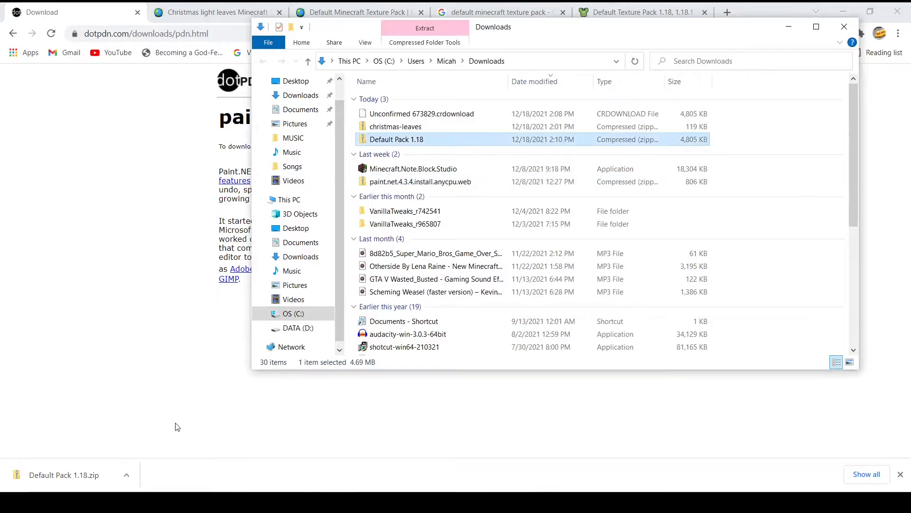
right_click(403, 144)
click(398, 144)
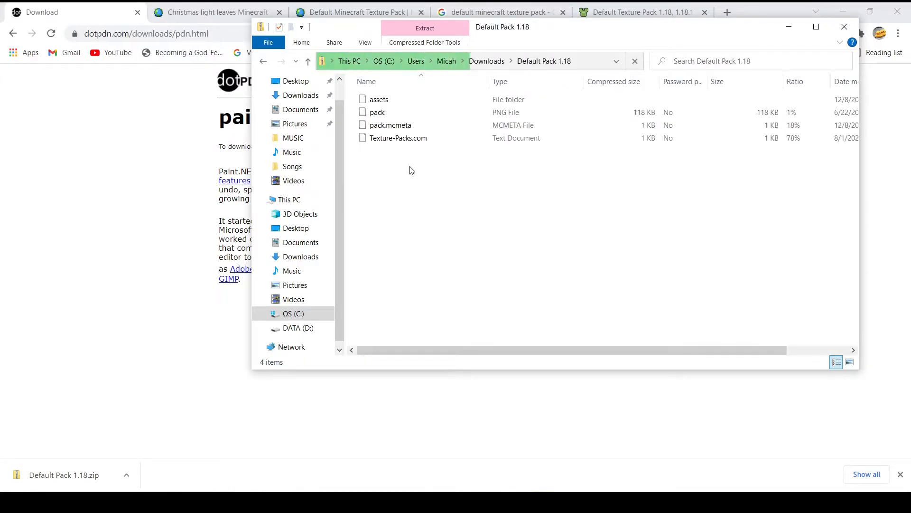
click(313, 61)
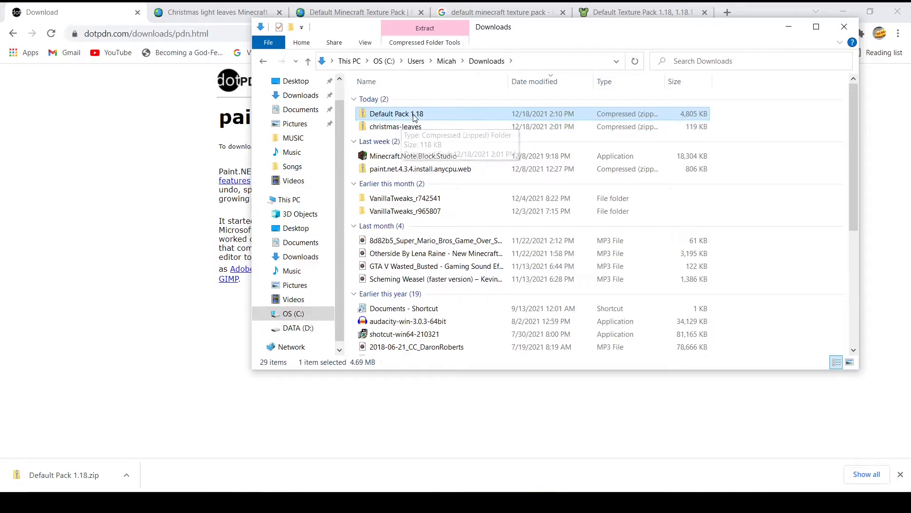
right_click(413, 115)
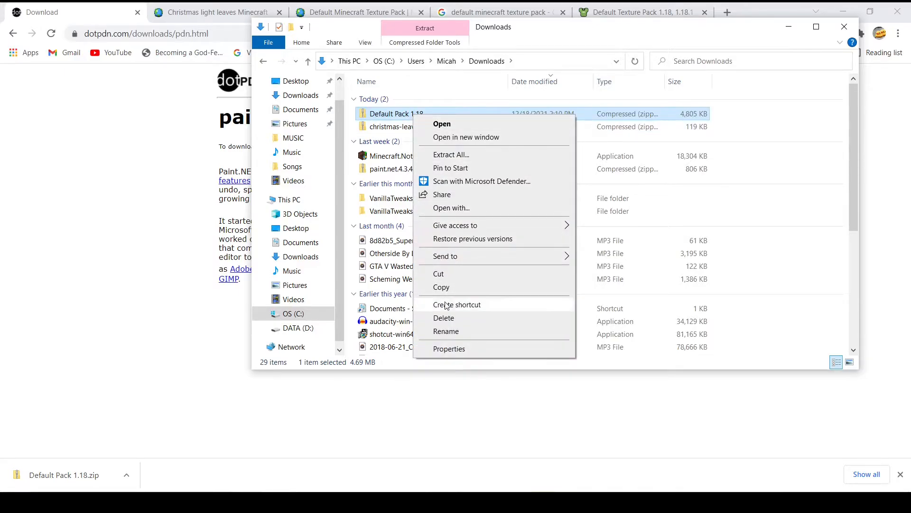
click(465, 155)
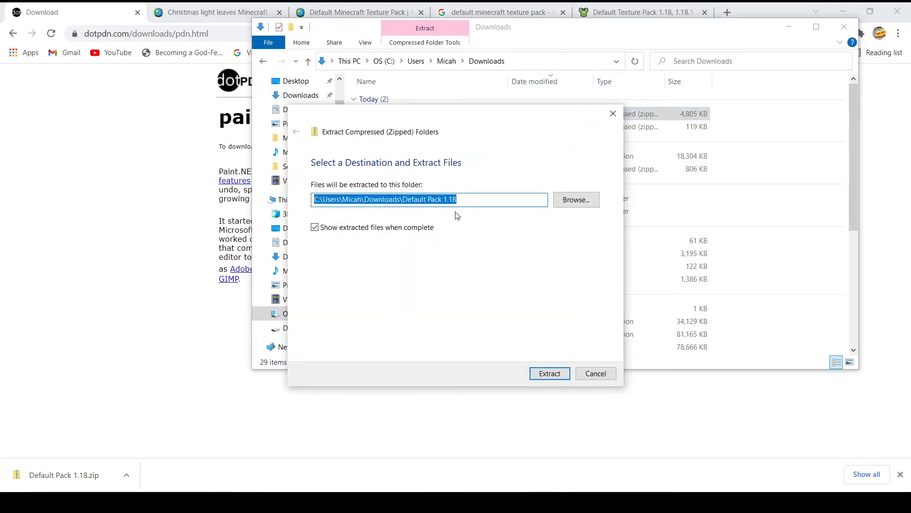
click(554, 375)
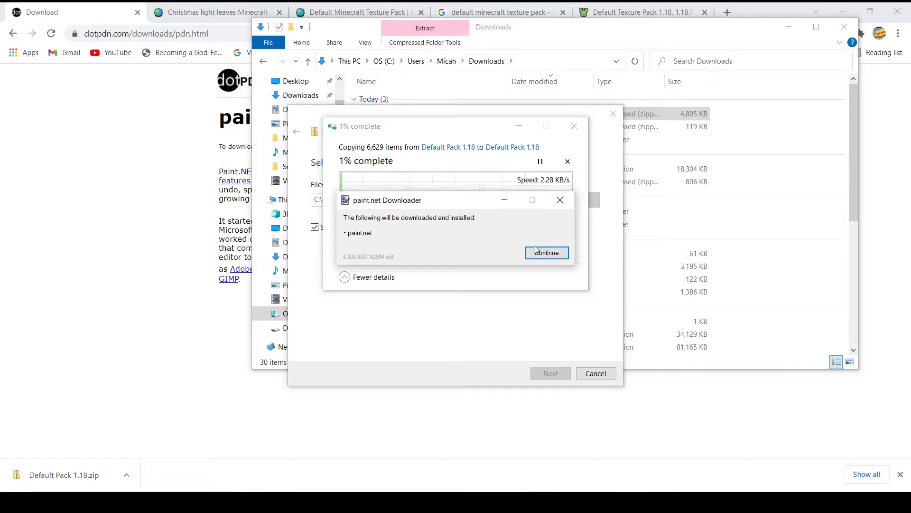
Step: Start the paint.net 4.3.4 download and move the downloader window clear of the extraction progress
click(539, 252)
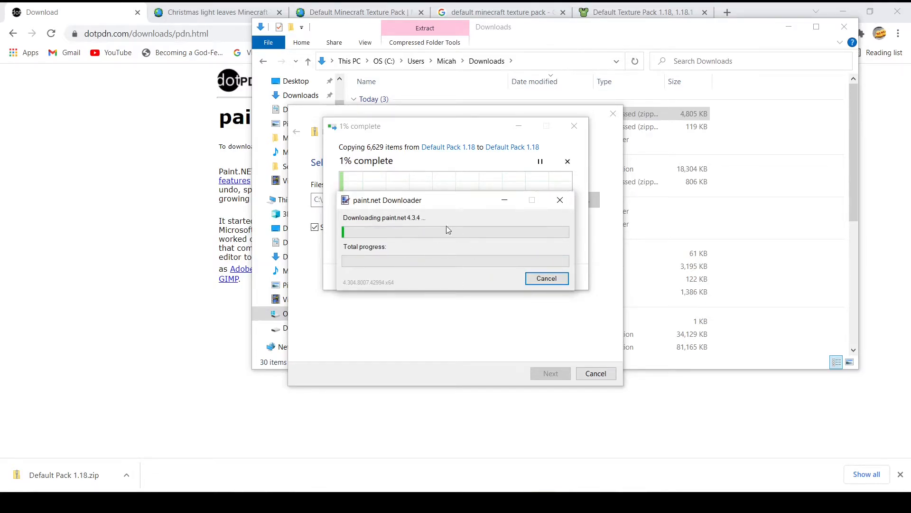
mouse_move(450, 205)
mouse_down()
mouse_move(190, 244)
mouse_move(176, 283)
mouse_up()
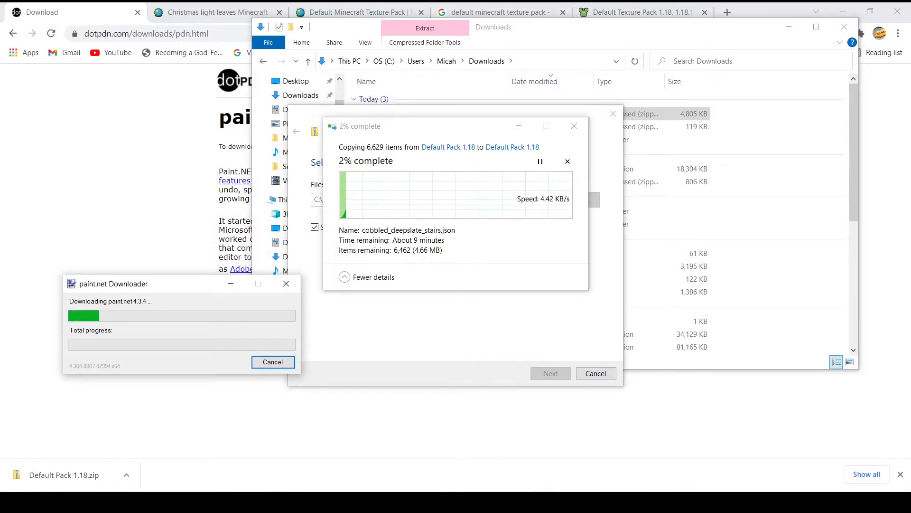
click(425, 502)
click(544, 386)
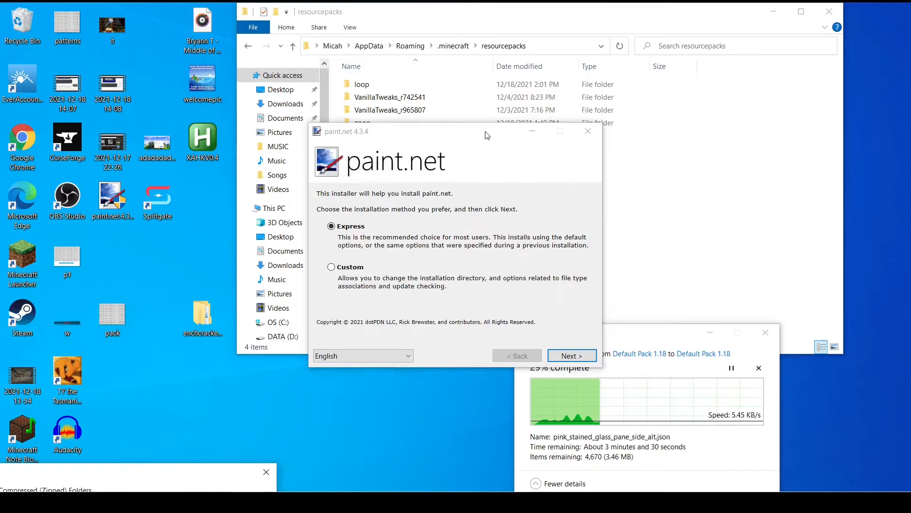
Step: Install paint.net 4.3.4 with the Express method, accepting the license agreement
mouse_move(514, 142)
mouse_down()
mouse_move(513, 156)
mouse_move(442, 209)
mouse_move(455, 185)
mouse_up()
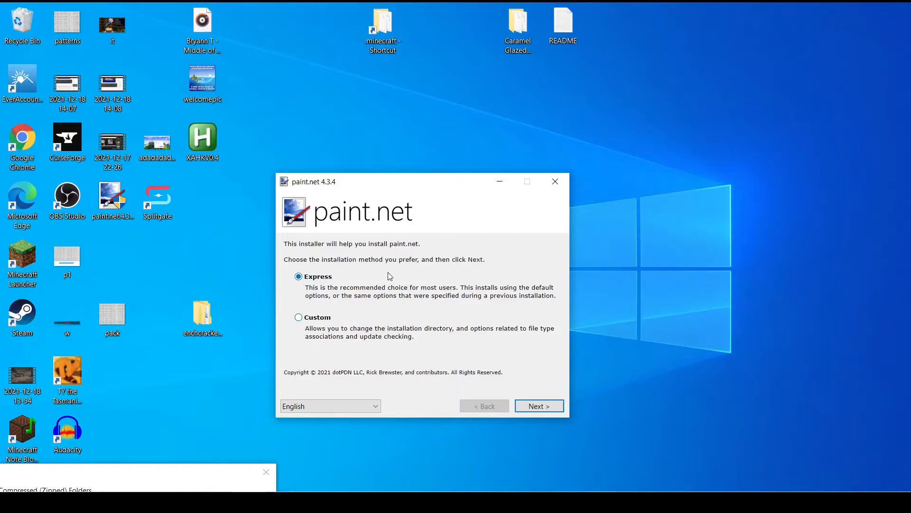
click(533, 408)
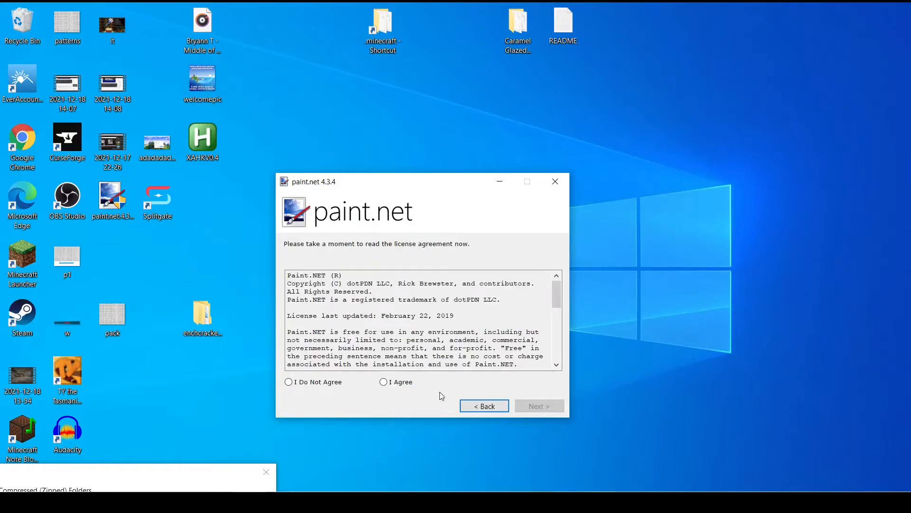
click(395, 386)
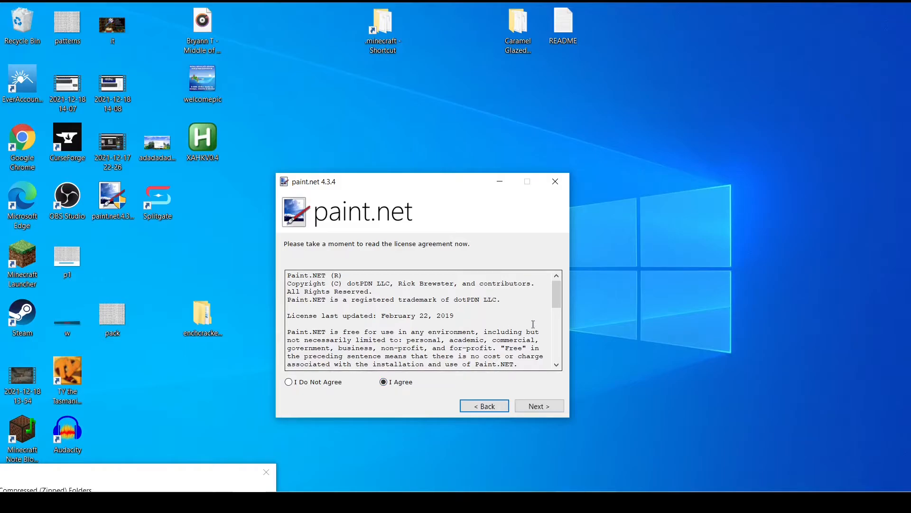
drag(560, 301, 567, 357)
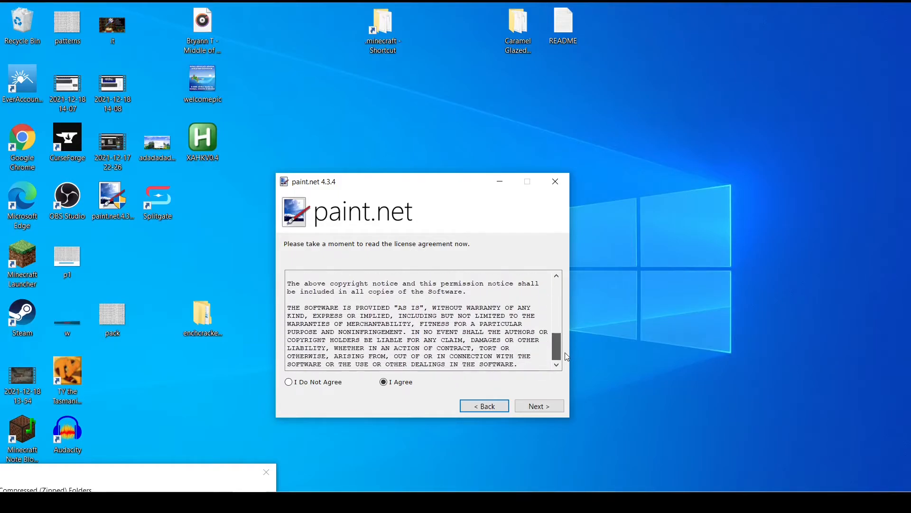
click(541, 406)
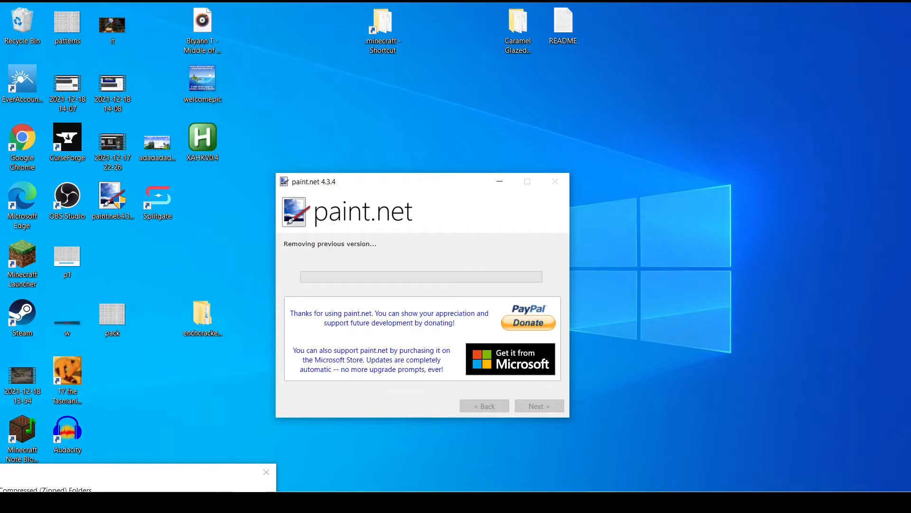
Step: Check the Default Pack 1.18 extraction progress, move its window up, and return to the paint.net installer
mouse_move(428, 501)
click(629, 453)
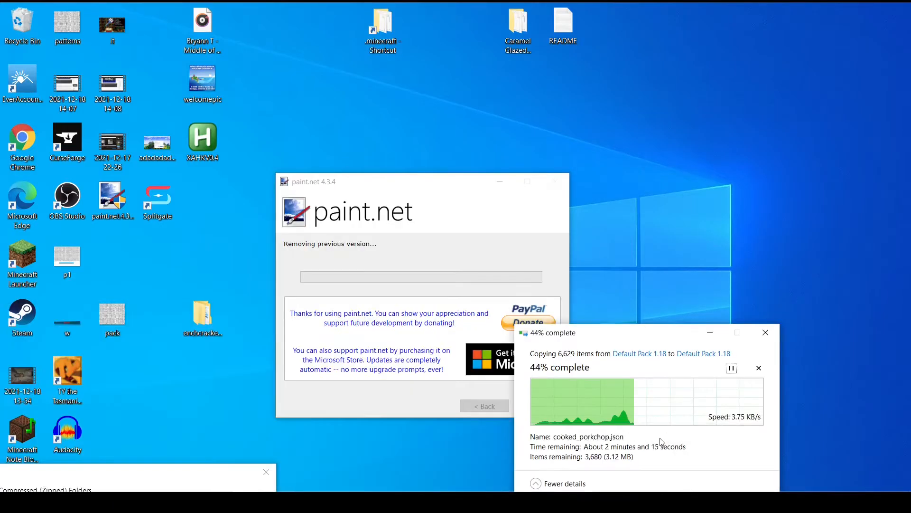
drag(642, 337, 642, 299)
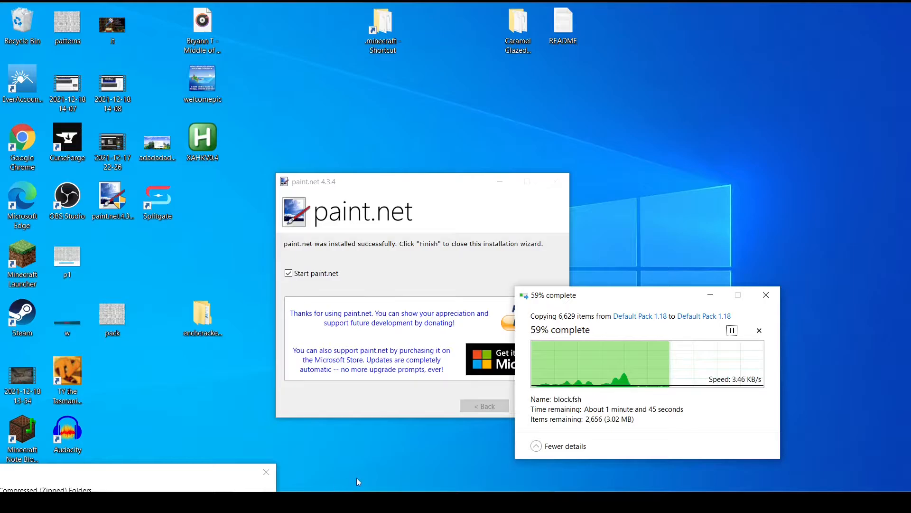
click(329, 246)
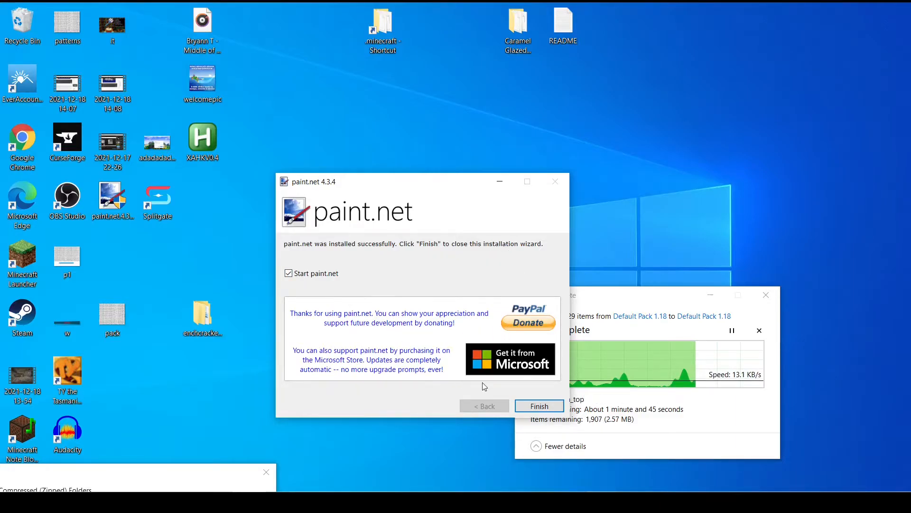
Step: Finish the paint.net installation and start the program
click(534, 404)
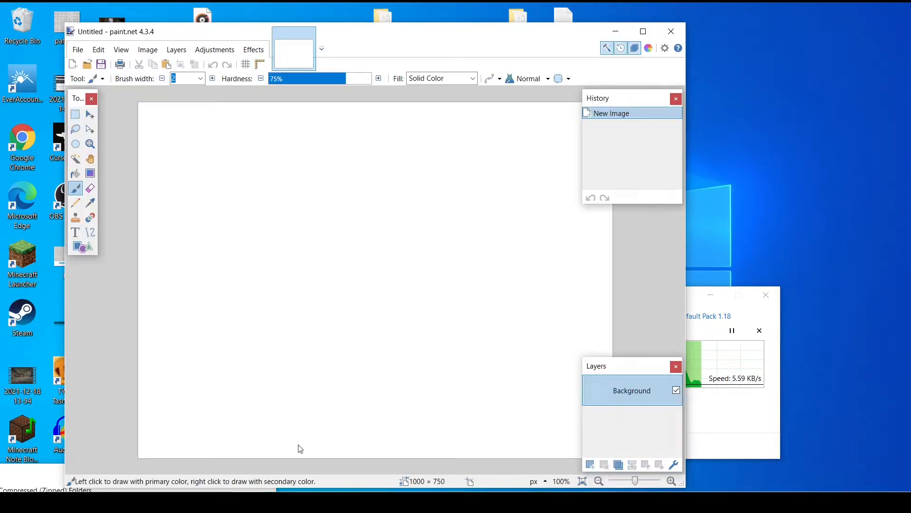
click(77, 50)
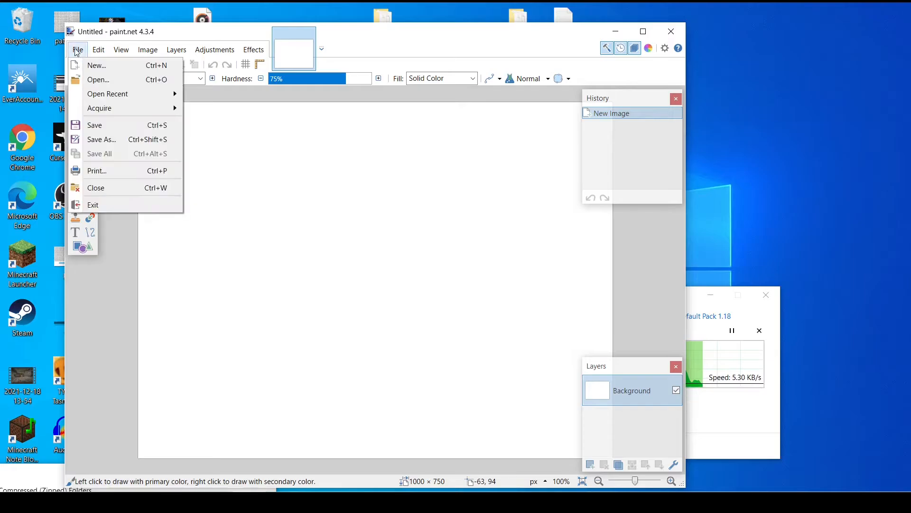
click(95, 66)
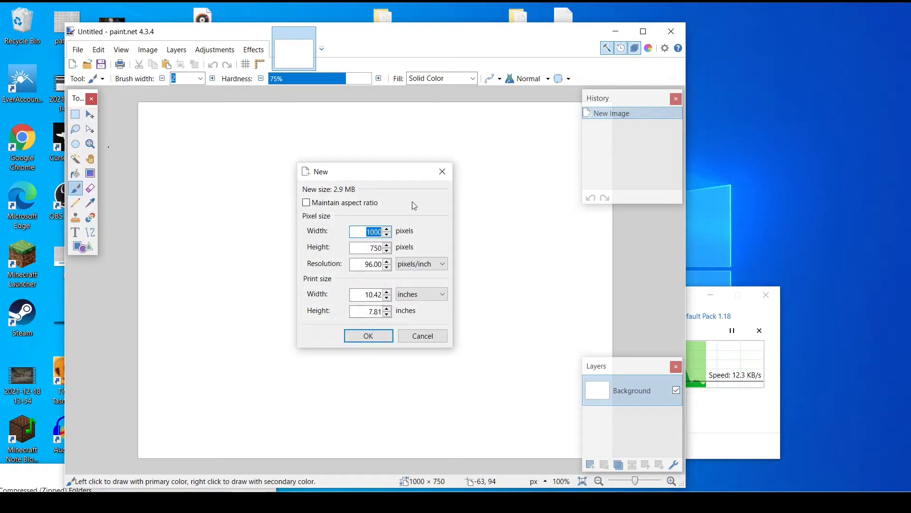
click(442, 174)
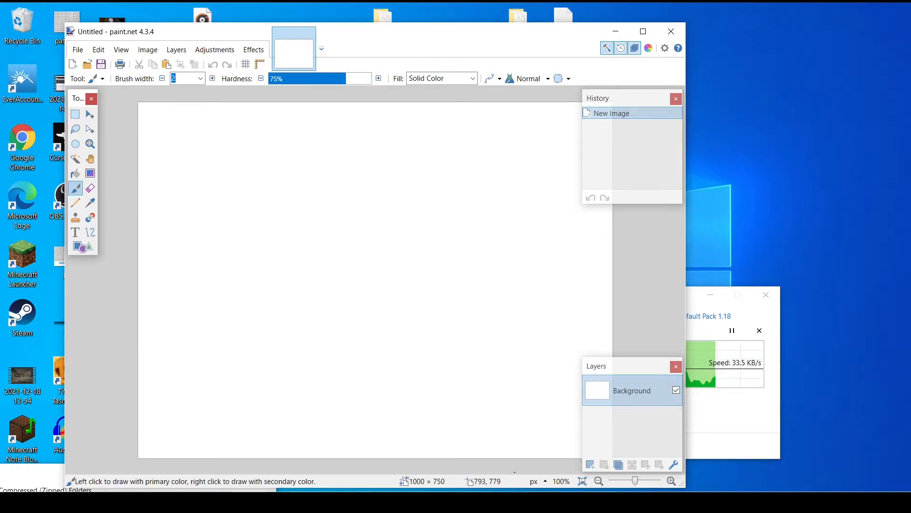
Step: Open the azalea_plant texture from the resource pack's block folder in paint.net
mouse_move(336, 501)
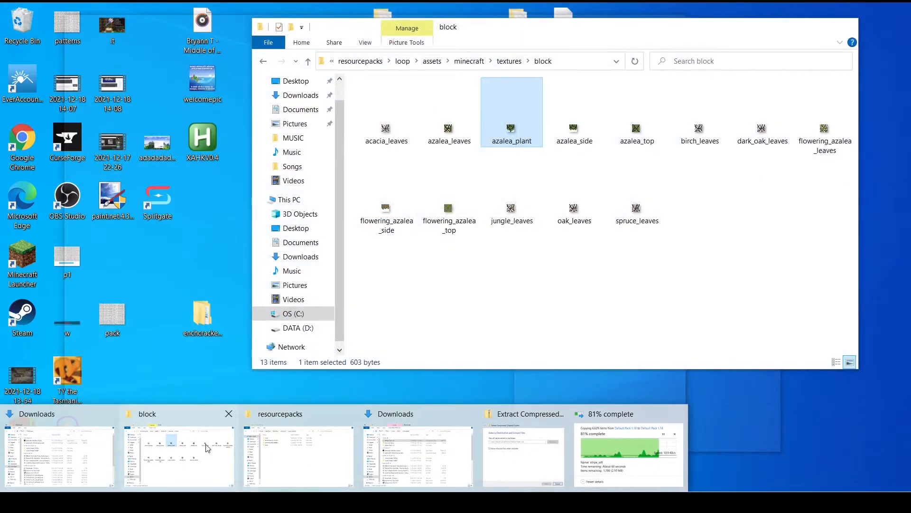
click(205, 444)
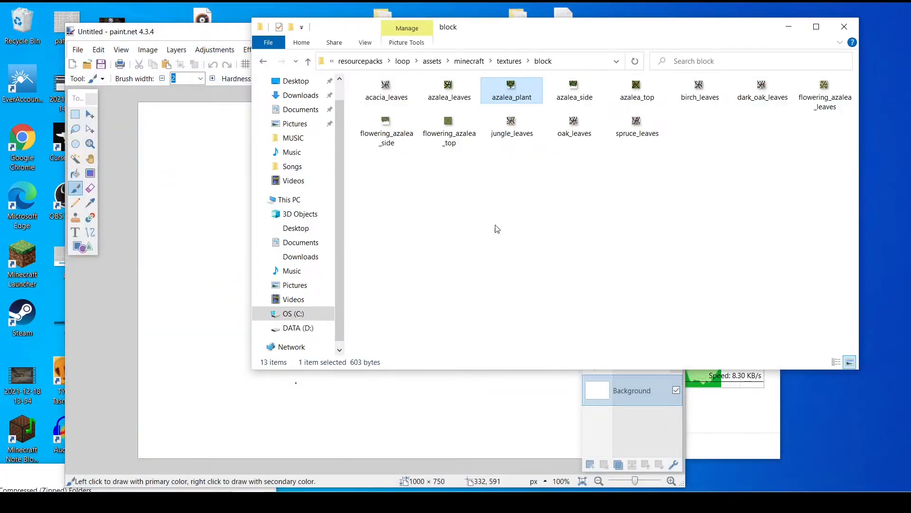
right_click(506, 96)
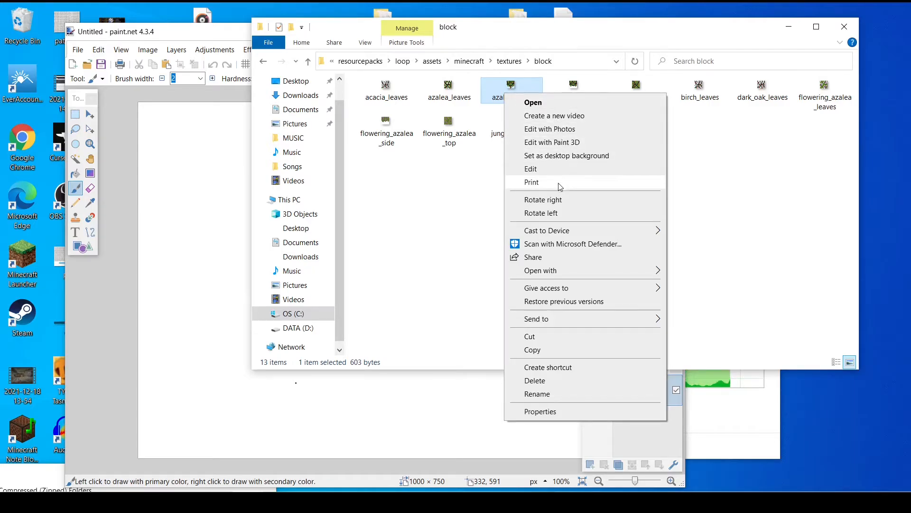
mouse_move(560, 277)
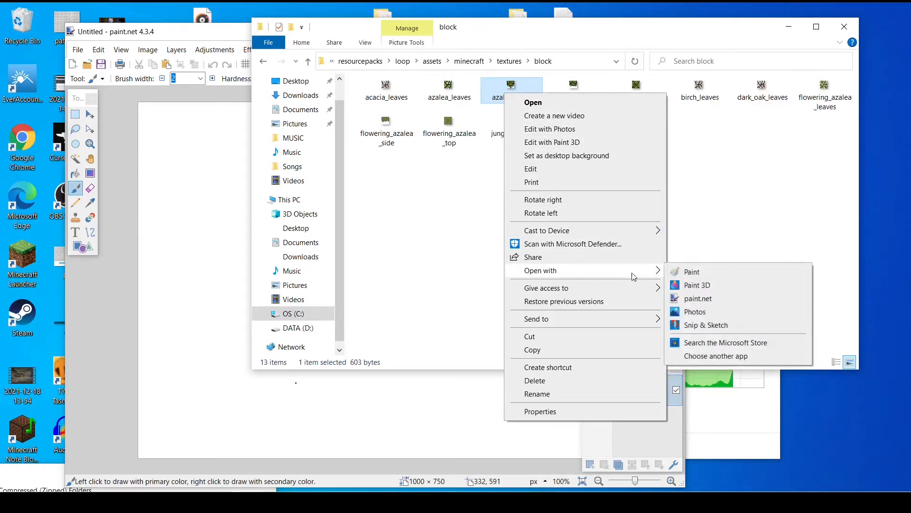
click(700, 300)
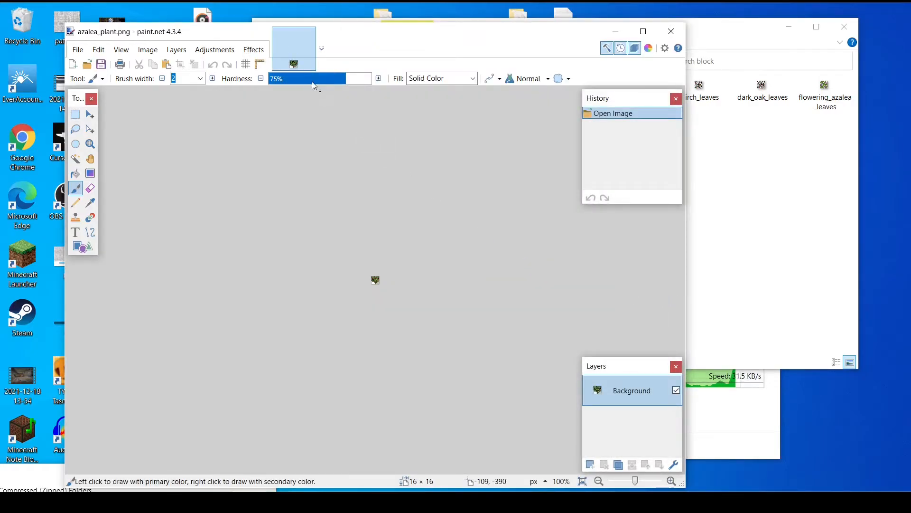
Step: Paint the azalea plant's foliage solid black with the Pencil tool and show the Colors window
drag(635, 482, 656, 487)
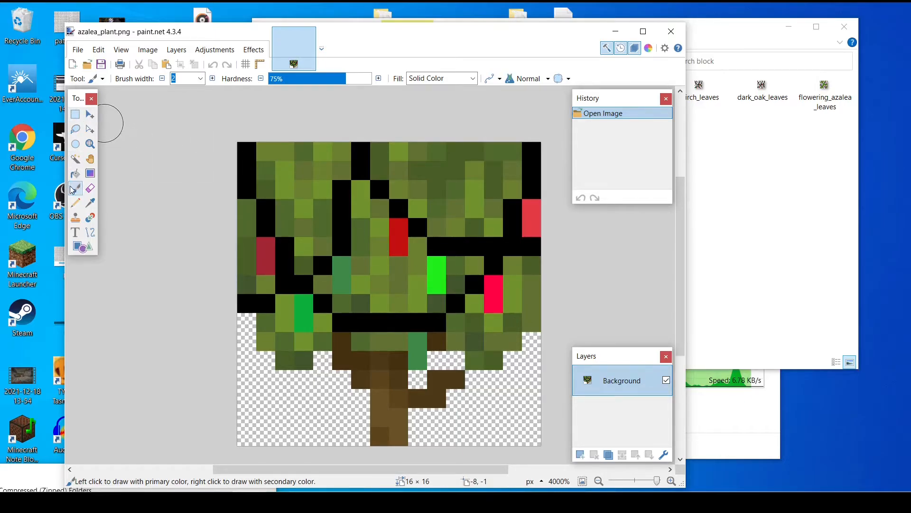
click(75, 203)
mouse_move(296, 209)
mouse_down()
mouse_move(359, 228)
mouse_move(303, 270)
mouse_move(350, 222)
mouse_move(390, 213)
mouse_move(438, 180)
mouse_move(516, 182)
mouse_move(472, 191)
mouse_move(467, 224)
mouse_move(259, 176)
mouse_move(287, 150)
mouse_move(516, 154)
mouse_move(452, 175)
mouse_move(240, 167)
mouse_move(354, 185)
mouse_move(286, 168)
mouse_move(305, 205)
mouse_move(300, 239)
mouse_move(340, 245)
mouse_move(446, 214)
mouse_move(388, 248)
mouse_move(406, 273)
mouse_move(391, 294)
mouse_move(420, 294)
mouse_move(338, 302)
mouse_move(494, 317)
mouse_move(486, 319)
mouse_move(493, 349)
mouse_move(482, 357)
mouse_move(517, 329)
mouse_move(508, 285)
mouse_move(484, 293)
mouse_move(542, 274)
mouse_move(527, 198)
mouse_up()
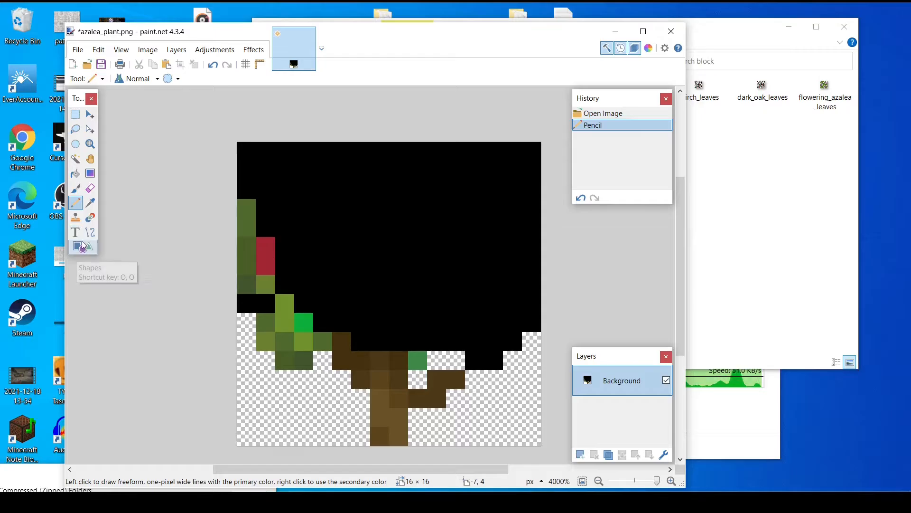
key(alt+Tab)
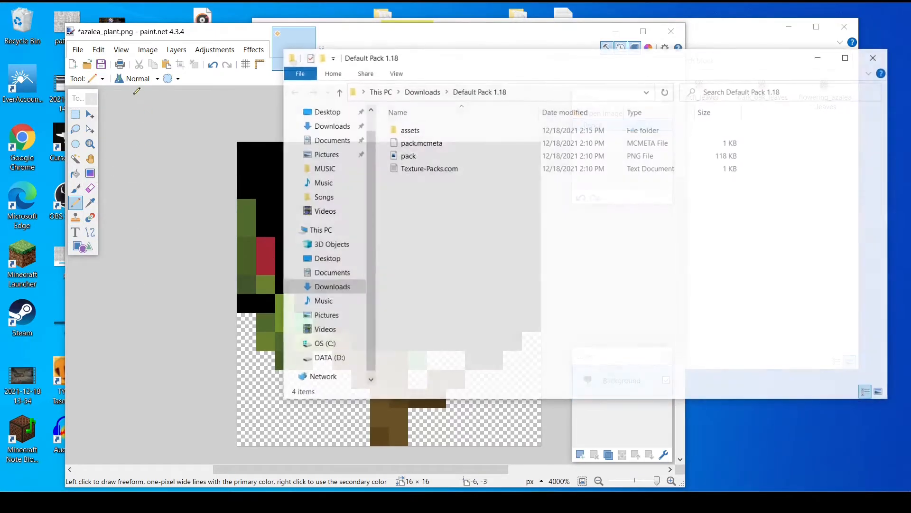
click(819, 58)
click(648, 48)
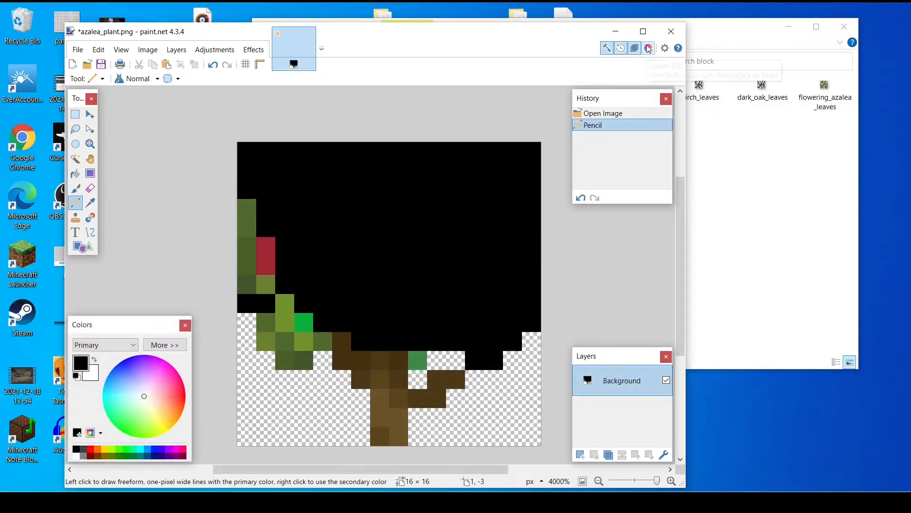
mouse_move(391, 193)
mouse_down()
mouse_move(237, 244)
mouse_move(251, 209)
mouse_move(257, 267)
mouse_move(270, 275)
mouse_move(255, 289)
mouse_move(278, 307)
mouse_move(273, 332)
mouse_move(292, 350)
mouse_move(313, 343)
mouse_move(311, 321)
mouse_move(342, 339)
mouse_up()
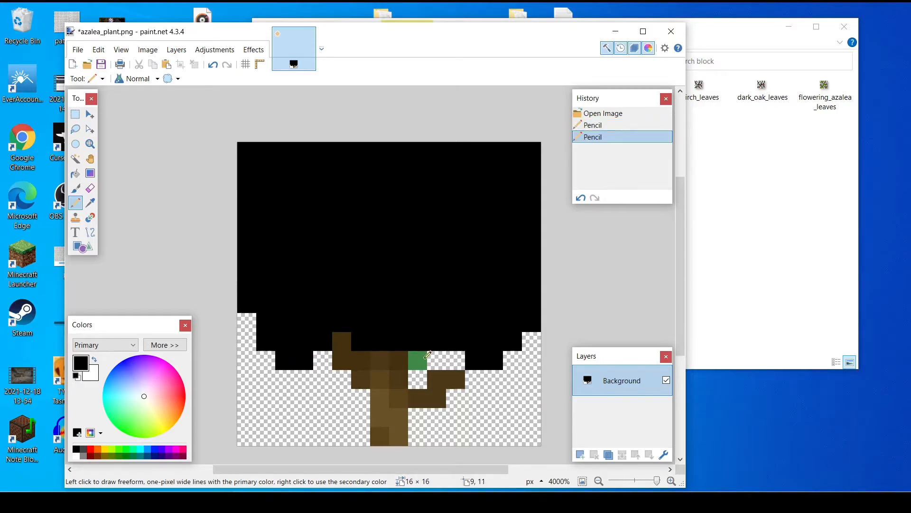
click(426, 355)
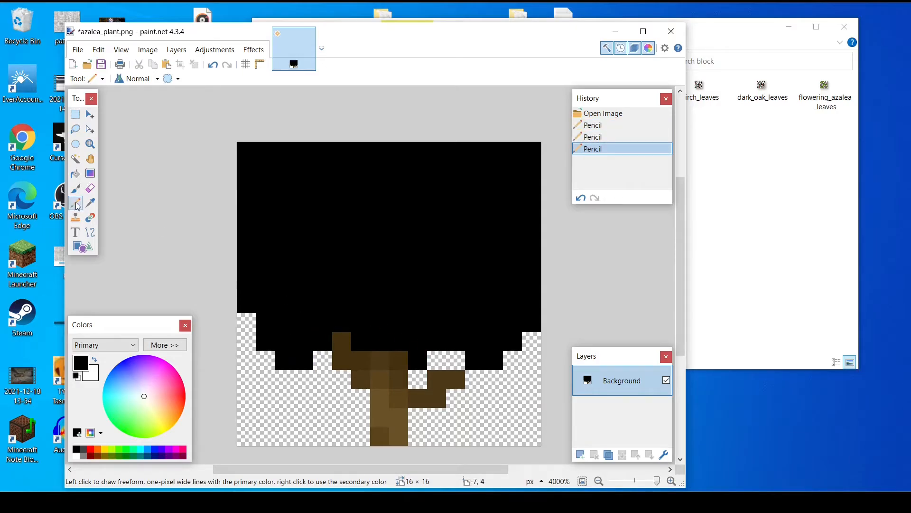
Step: Try a black-to-white linear gradient across the whole azalea_plant image and undo it
click(90, 174)
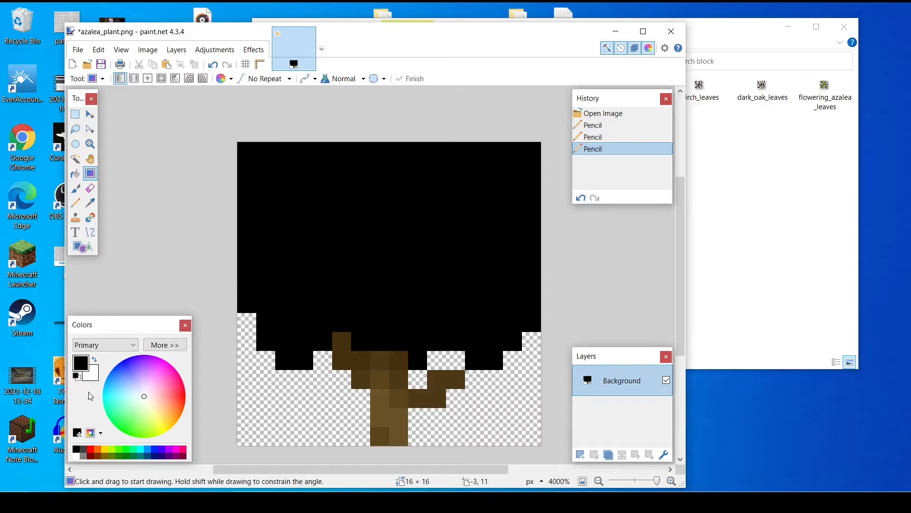
drag(318, 301, 352, 274)
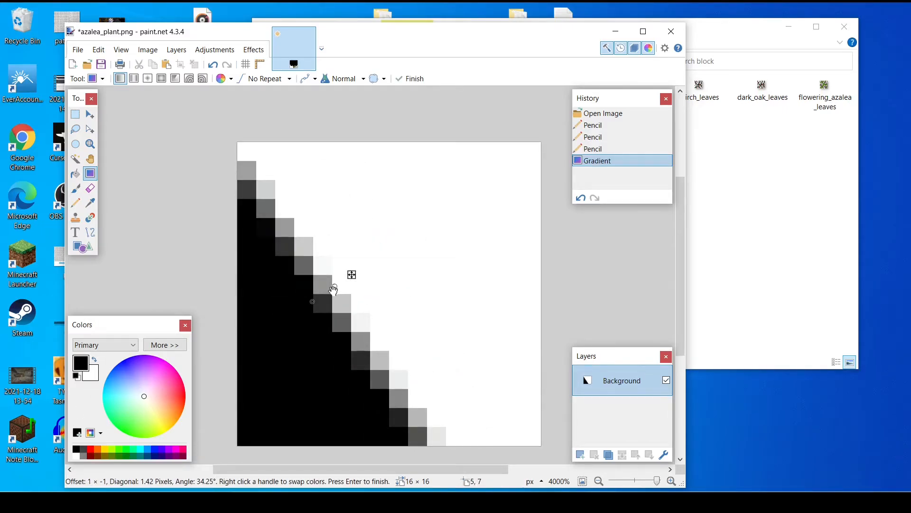
key(ctrl+z)
Step: Select the full-width foliage area down to just above the trunk and apply a black-to-white linear gradient inside it
click(75, 114)
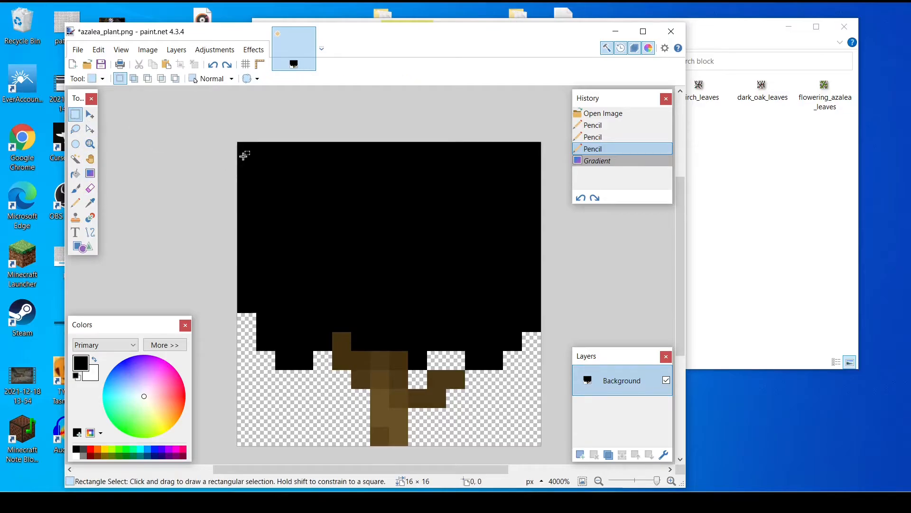
drag(243, 143, 534, 321)
click(90, 173)
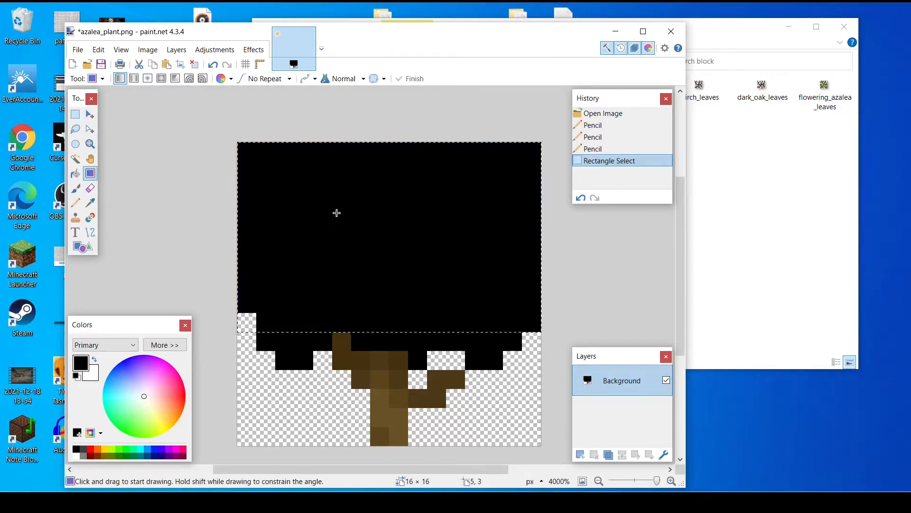
drag(333, 219, 458, 242)
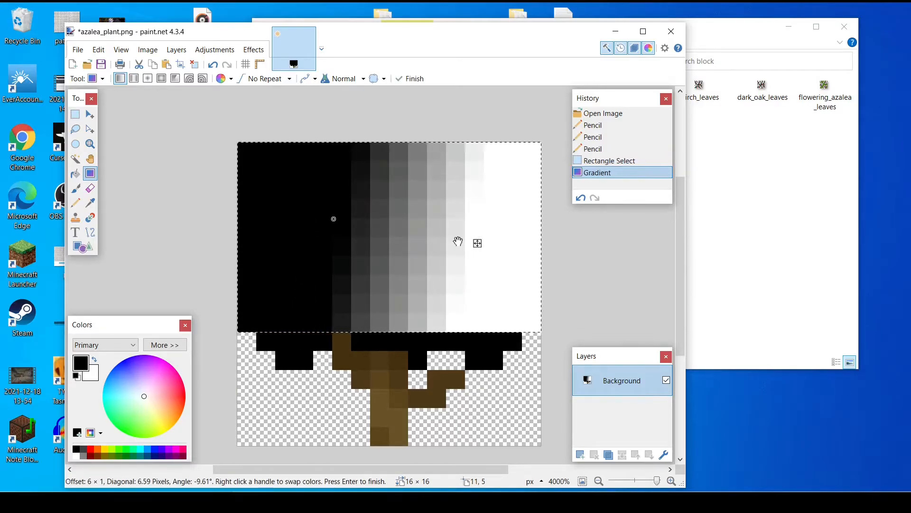
click(175, 229)
key(ctrl+z)
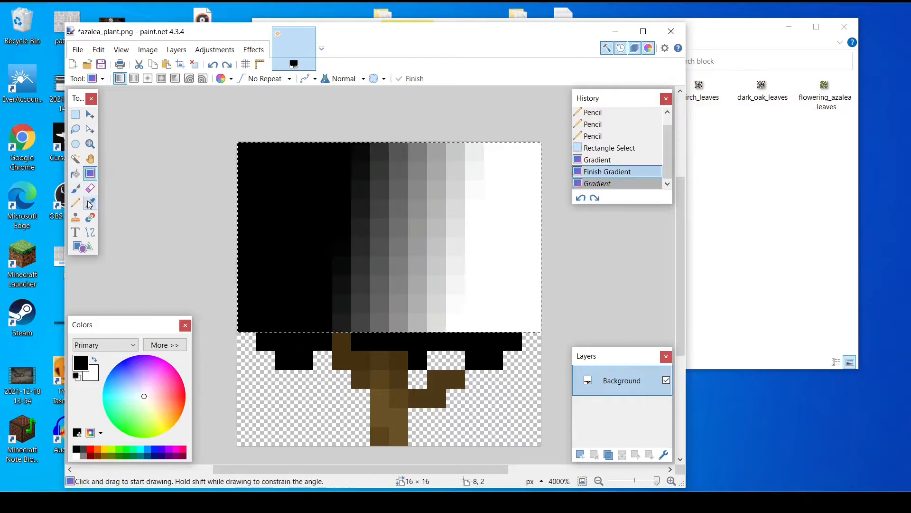
Step: Erase the lower-left corner pixel of the gradient area and repaint the faded neighbouring pixels black with the Pencil tool
click(89, 187)
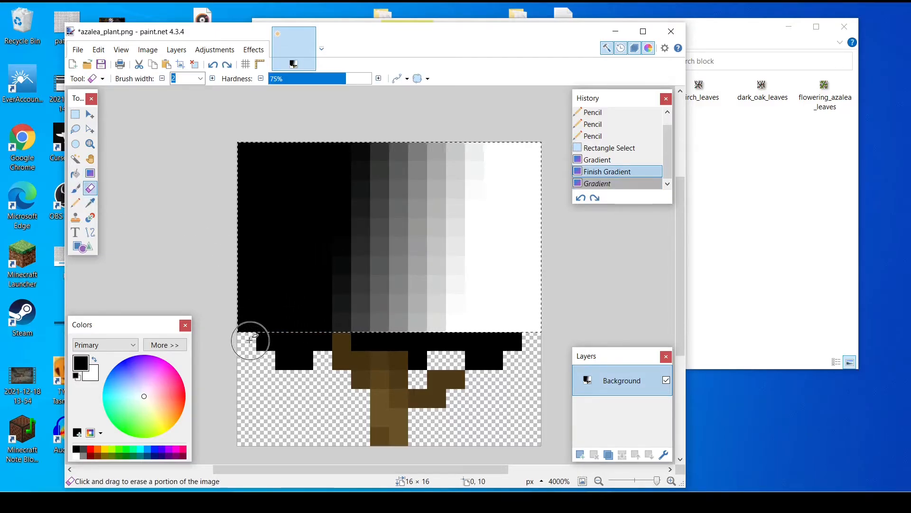
click(234, 334)
click(234, 334)
click(234, 334)
click(234, 334)
click(234, 334)
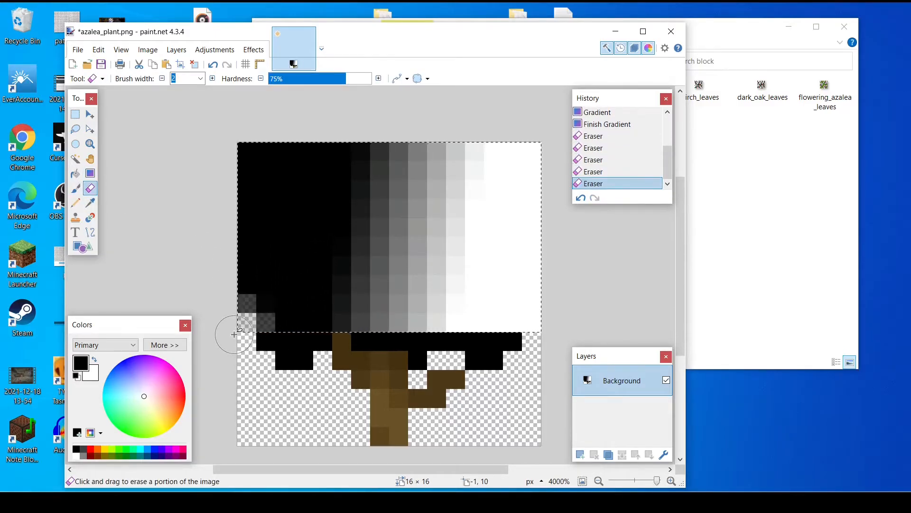
click(234, 334)
click(234, 334)
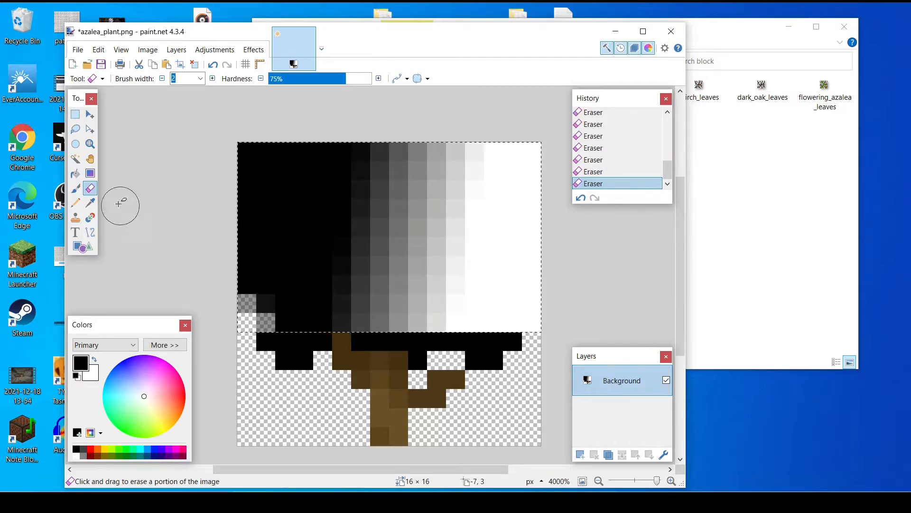
click(75, 202)
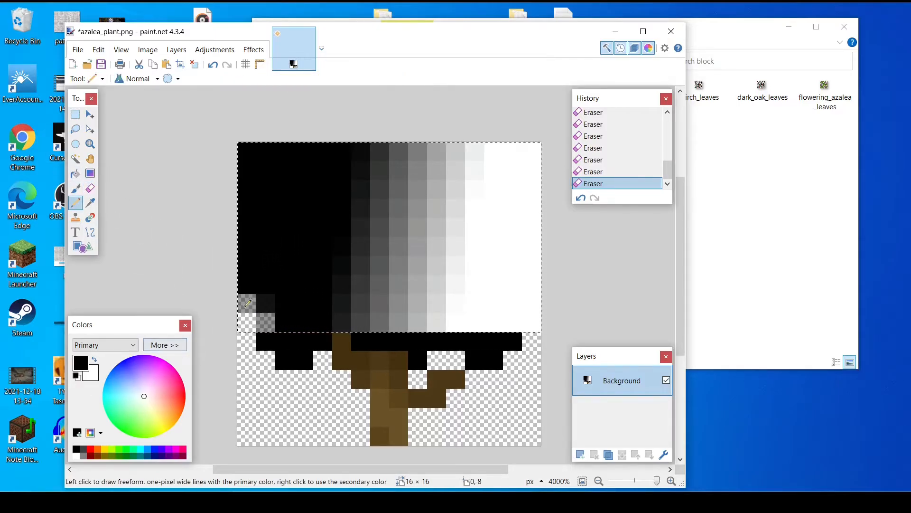
click(273, 302)
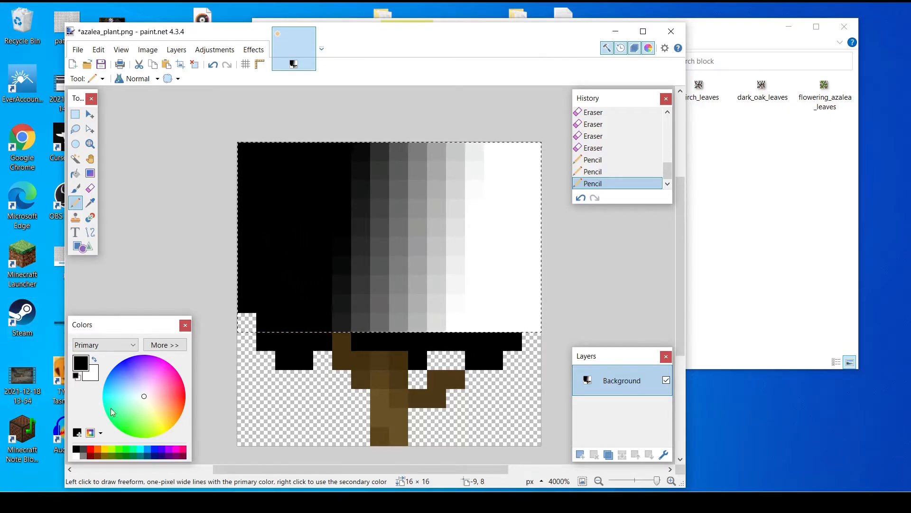
Step: Select the three-pixel strip below the gradient's white end, paint it white with the Pencil tool, and clear the selection
click(76, 455)
click(75, 114)
click(396, 309)
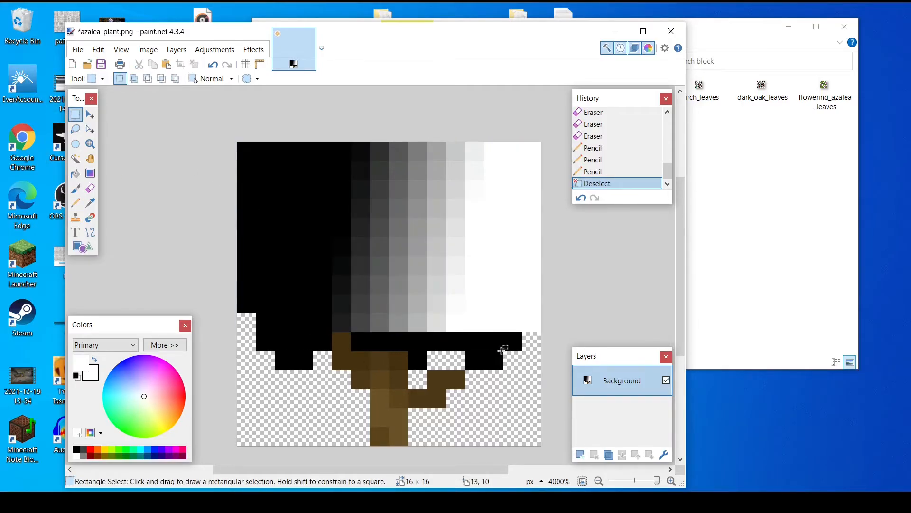
mouse_move(483, 343)
mouse_down()
mouse_move(519, 340)
mouse_move(512, 339)
mouse_up()
click(75, 203)
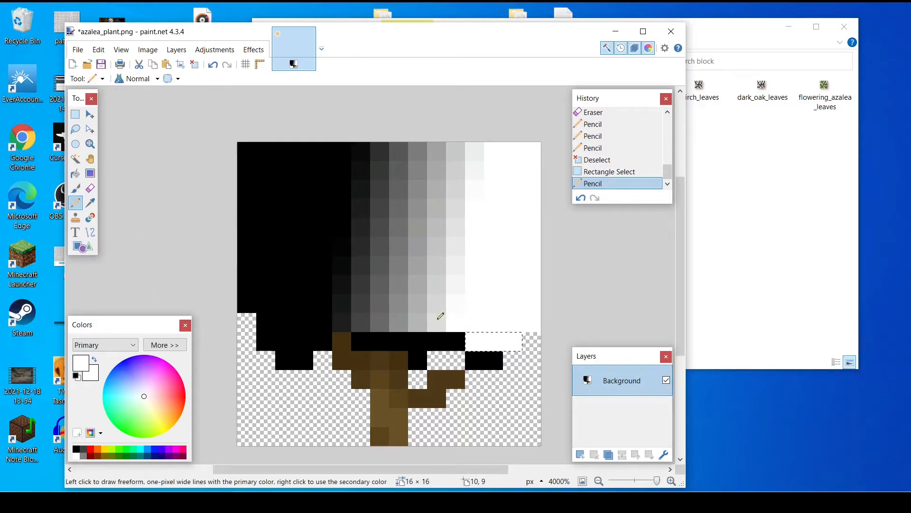
click(75, 114)
drag(236, 184, 239, 185)
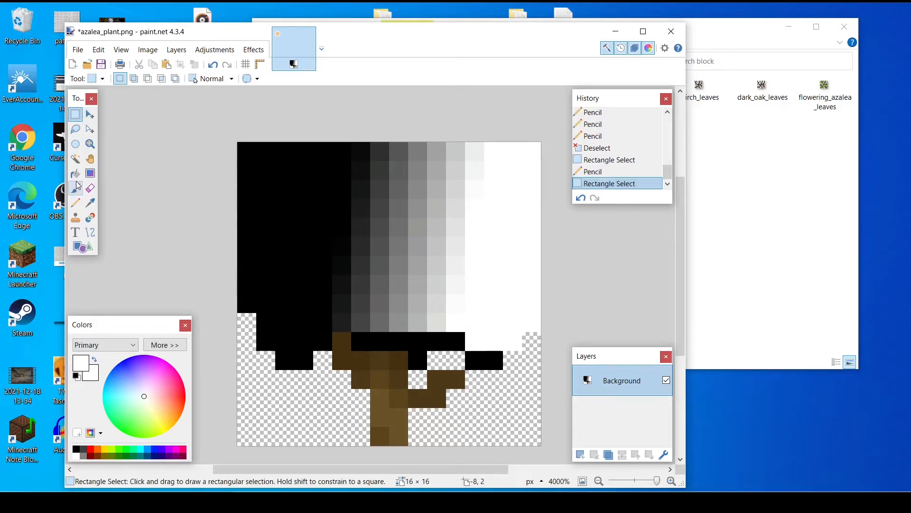
Step: Sample gray shades from the gradient with the Color Picker and pencil them onto the black pixels directly beneath each matching column
click(90, 202)
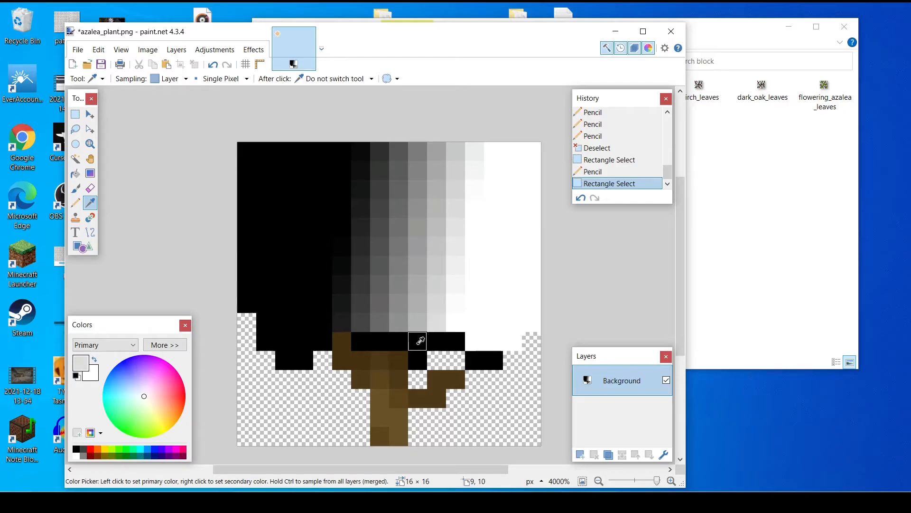
click(74, 203)
click(437, 341)
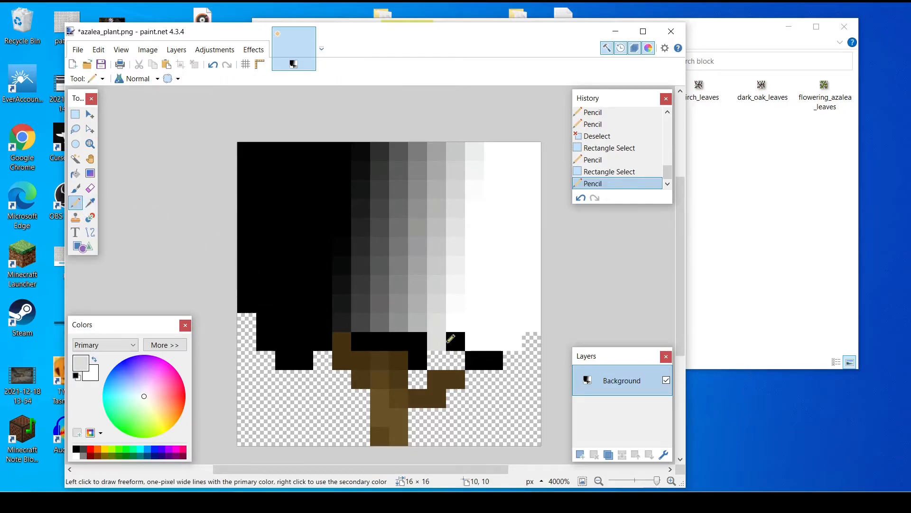
click(91, 202)
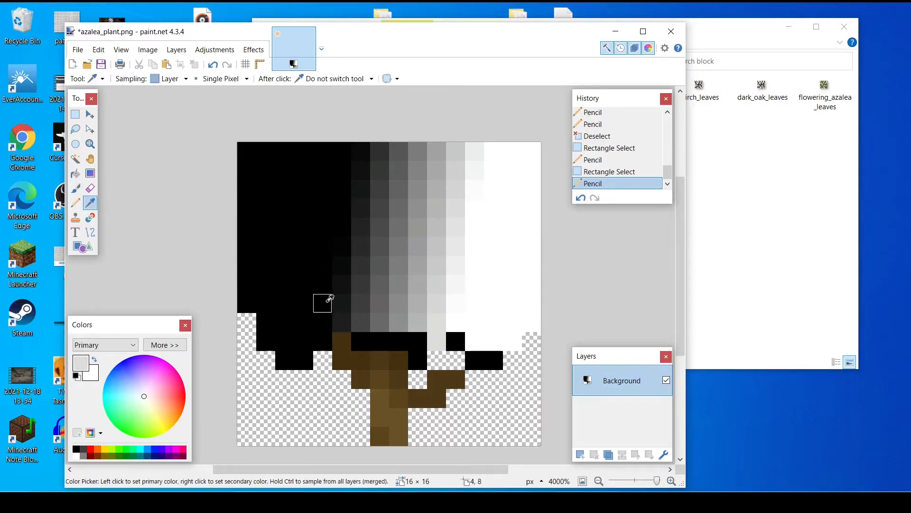
click(90, 203)
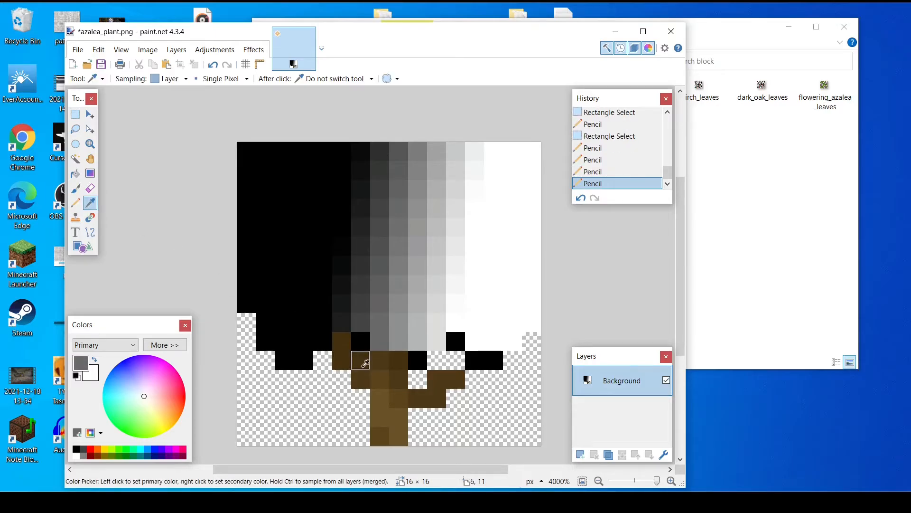
click(358, 317)
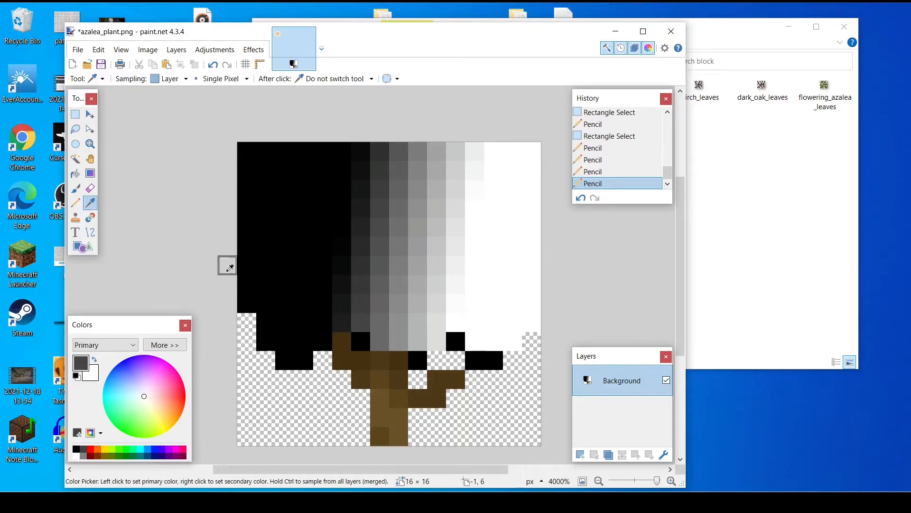
click(75, 203)
click(368, 338)
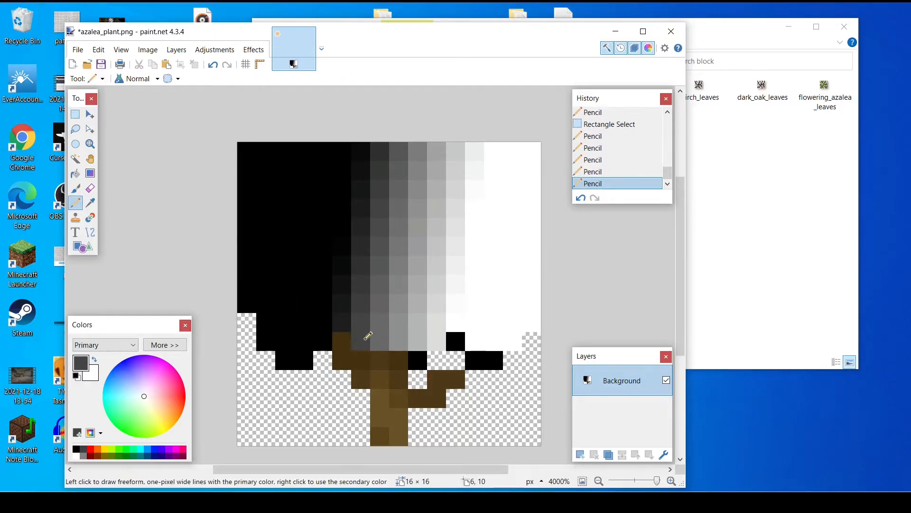
Step: Sample white from the gradient's light end and pencil it over the three black pixels along the foliage's lower right edge
click(76, 189)
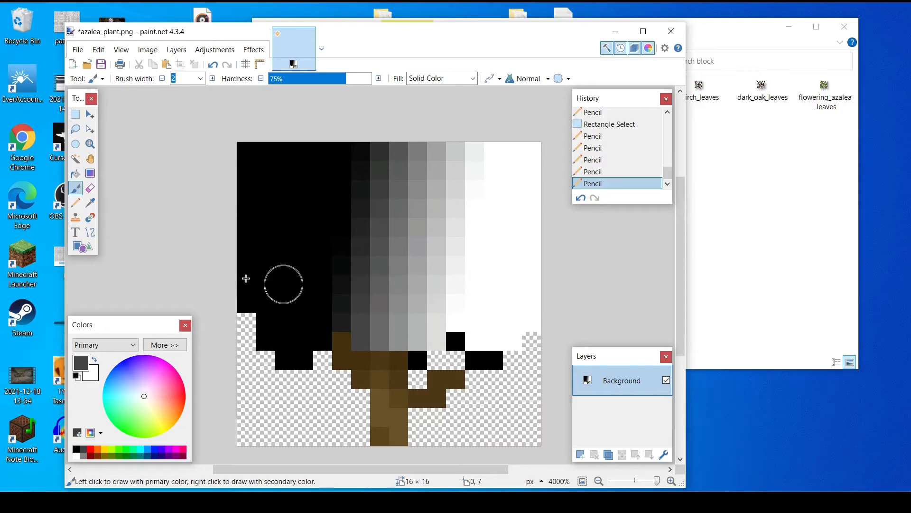
click(88, 208)
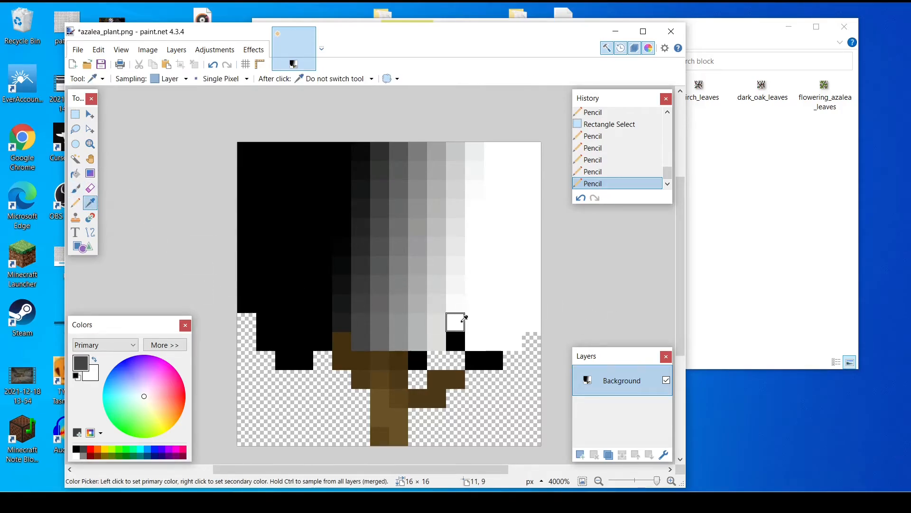
click(454, 320)
click(75, 203)
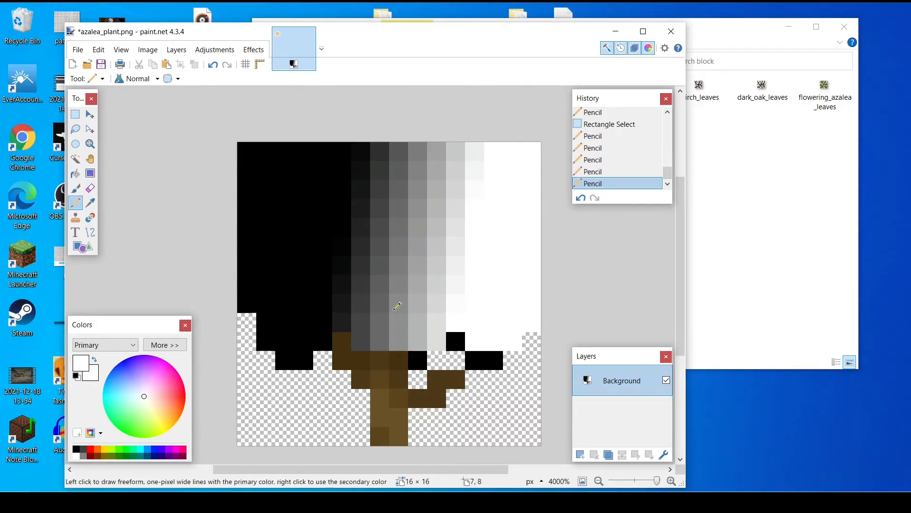
click(458, 343)
drag(483, 358, 496, 359)
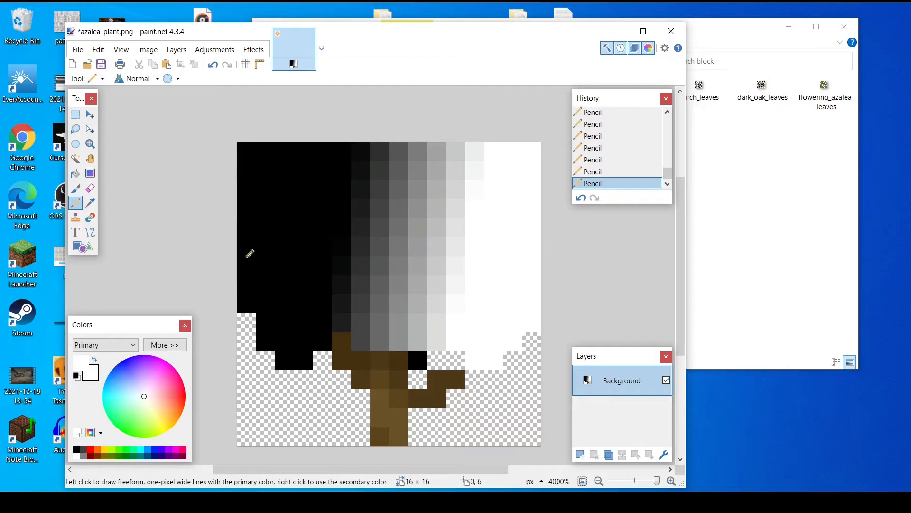
Step: Sample the mid-gray from the gradient's bottom row and pencil it onto the last black pixel beside the trunk
click(90, 203)
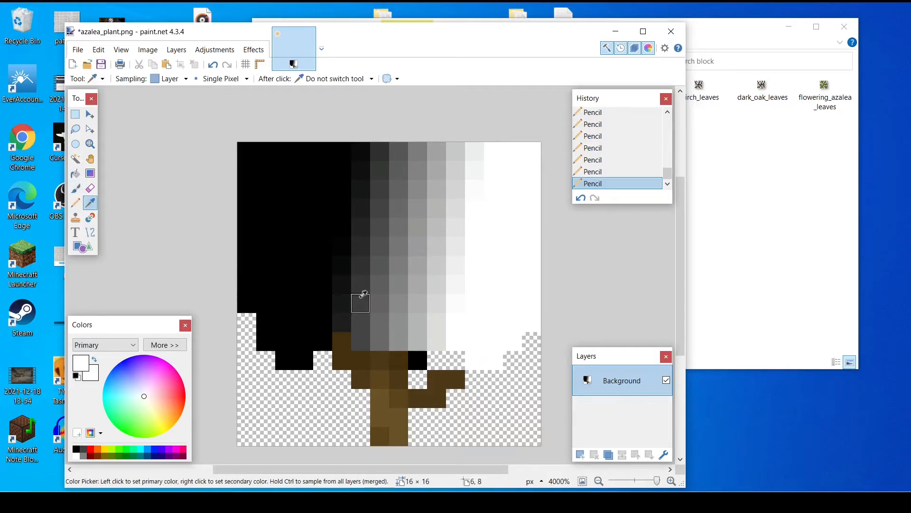
click(399, 340)
click(74, 204)
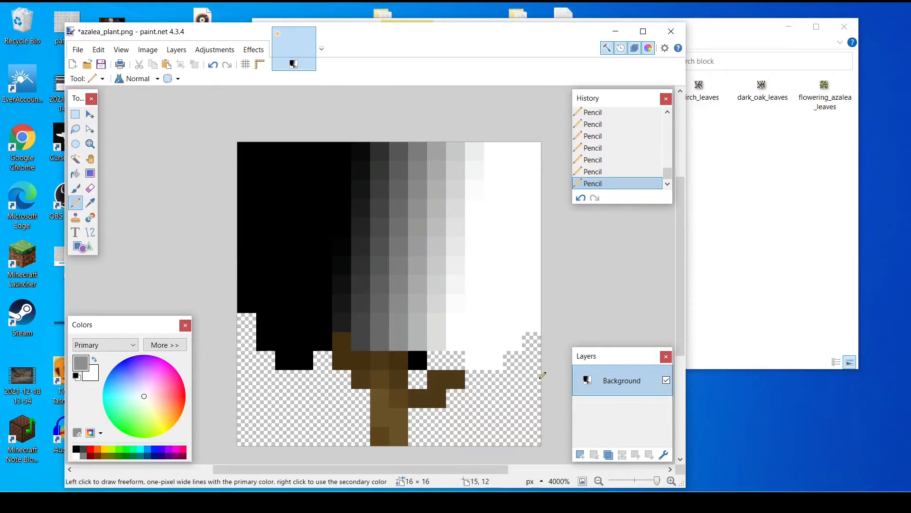
click(417, 356)
Step: Save azalea_plant.png with auto-detected bit depth and close the image editor
click(78, 50)
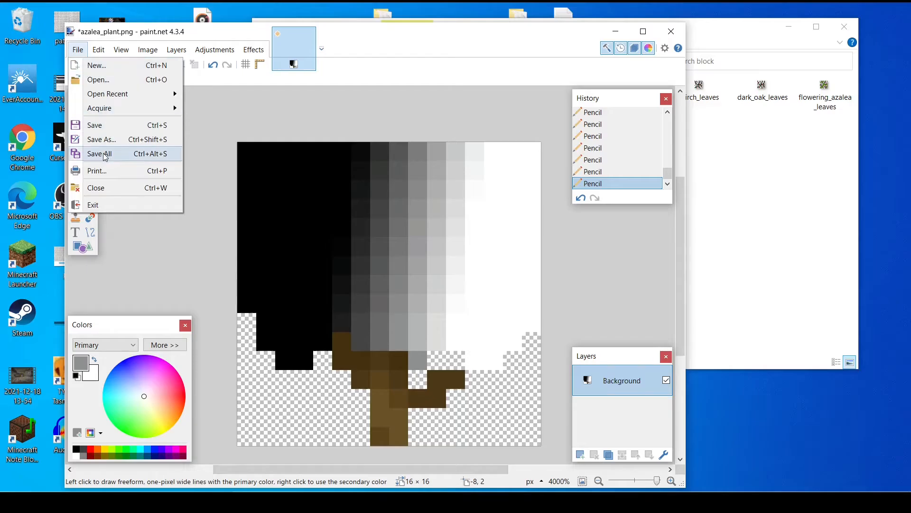
click(97, 125)
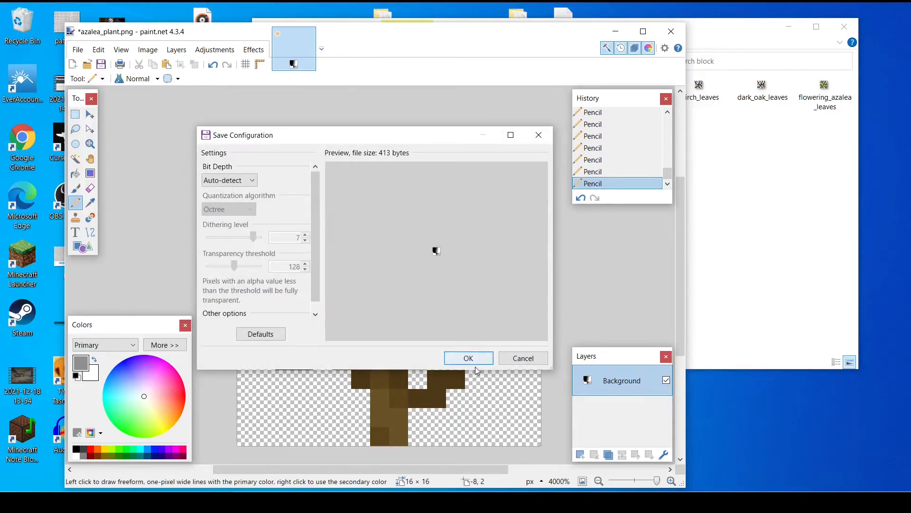
click(479, 359)
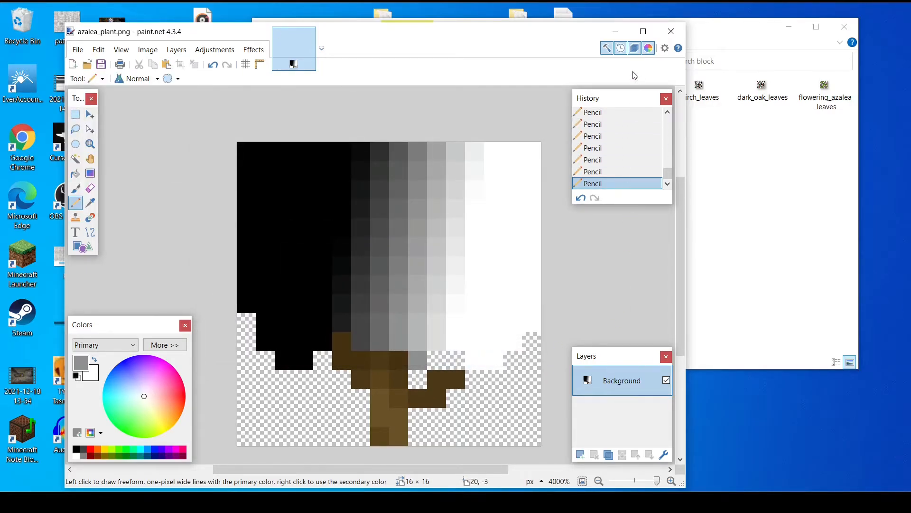
click(670, 32)
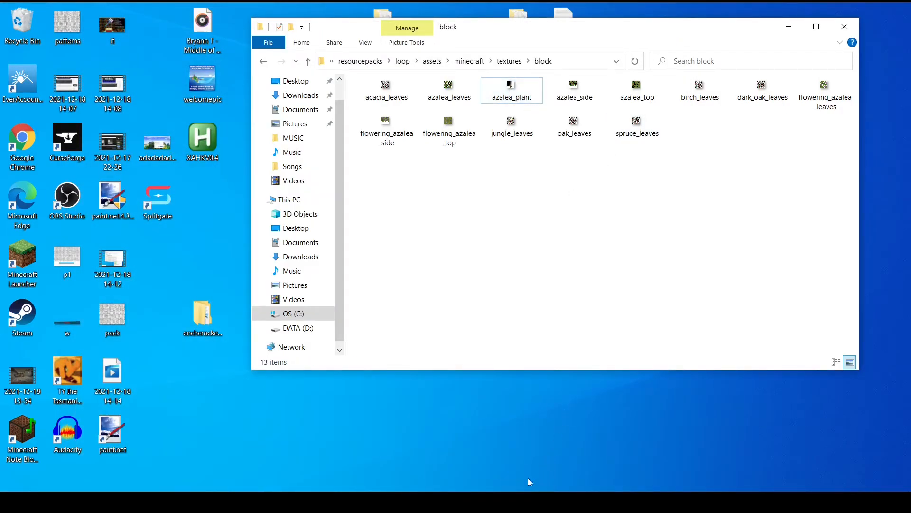
Step: Switch to the running Minecraft game and open its resource pack selection from the options
mouse_move(366, 502)
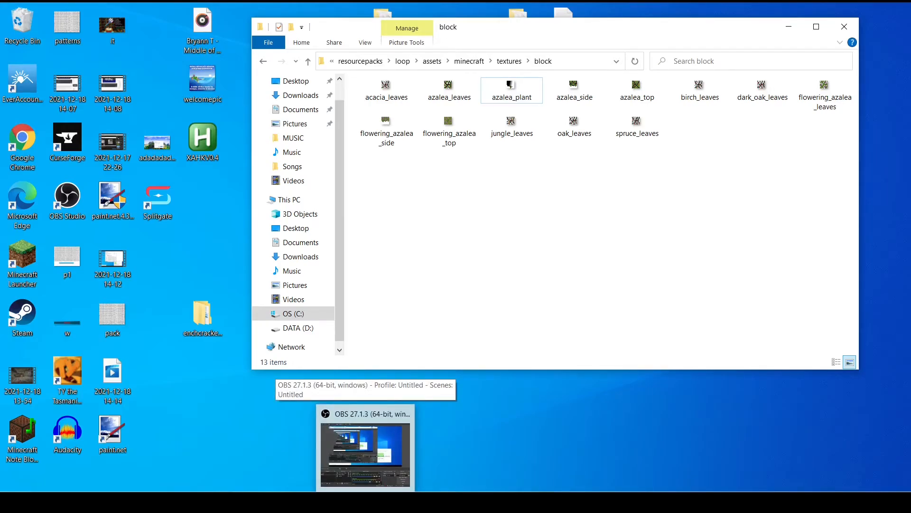
click(366, 453)
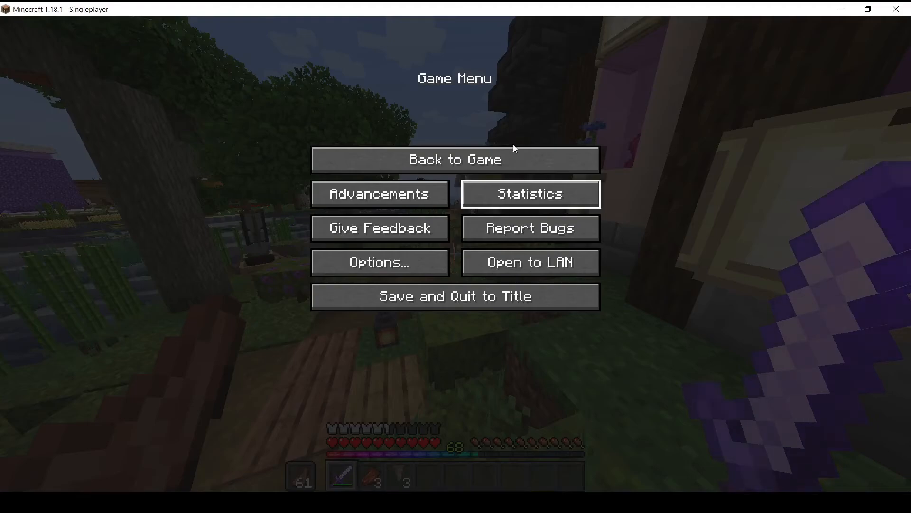
click(500, 167)
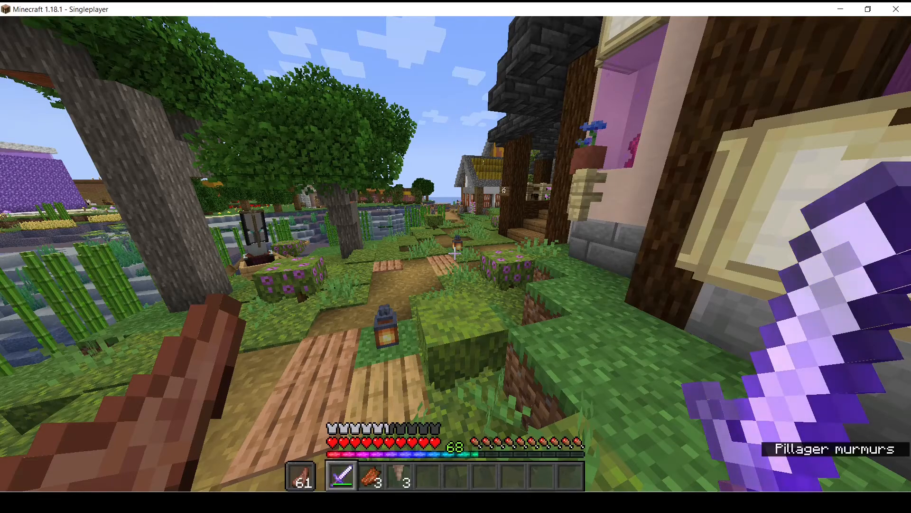
key(Escape)
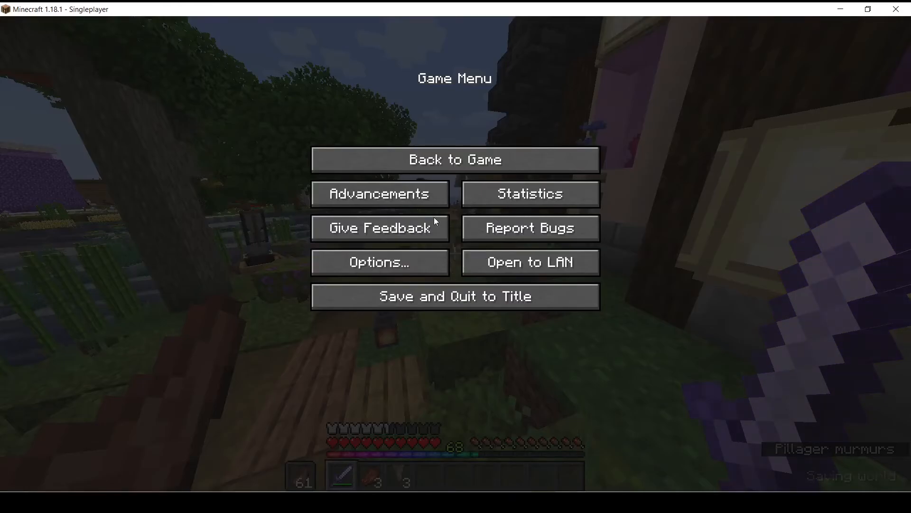
click(433, 257)
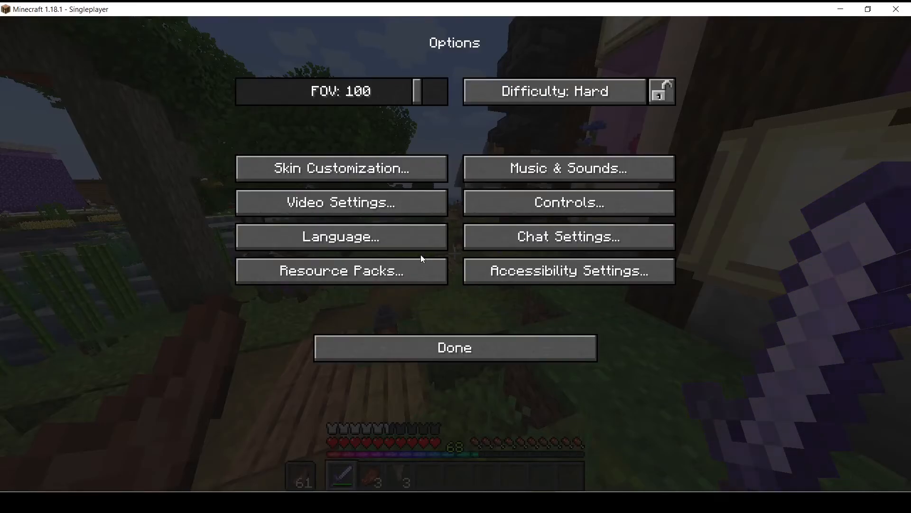
click(409, 270)
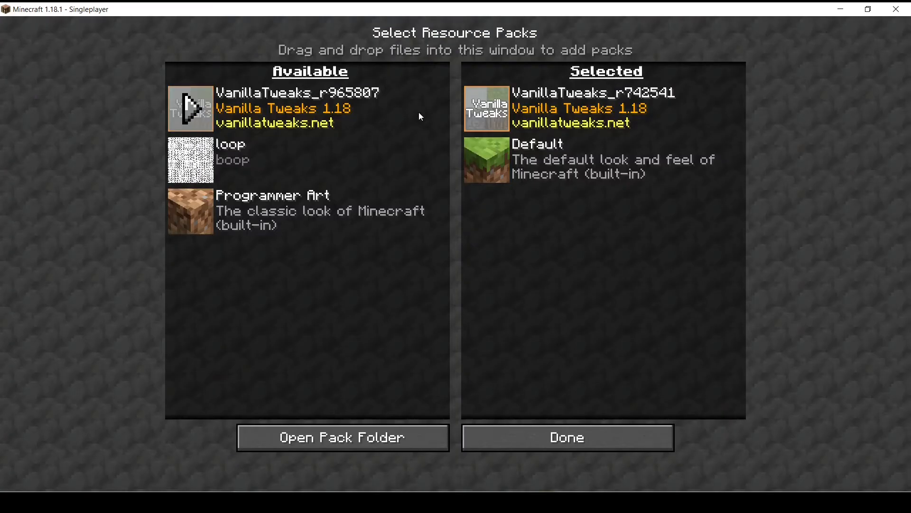
Step: Deselect the VanillaTweaks packs, enable the loop resource pack above Default, apply the selection, and return to the world
click(475, 107)
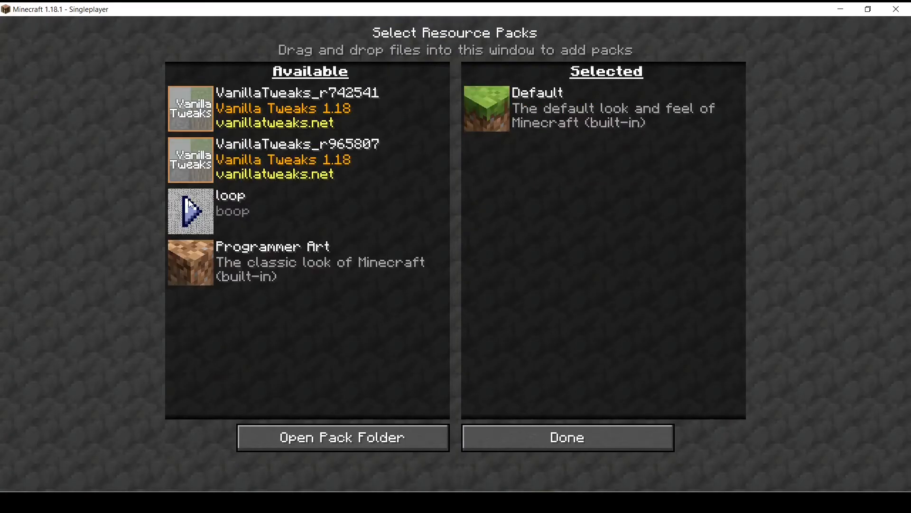
click(195, 161)
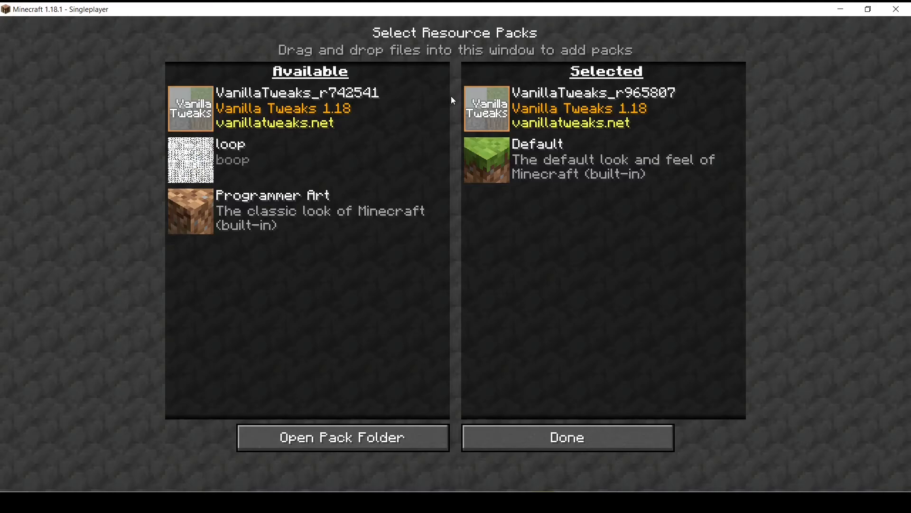
click(489, 108)
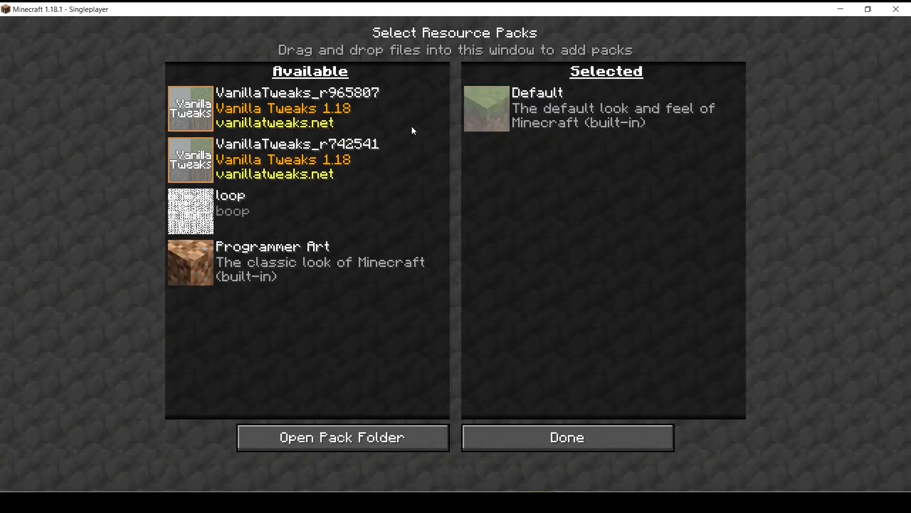
click(190, 212)
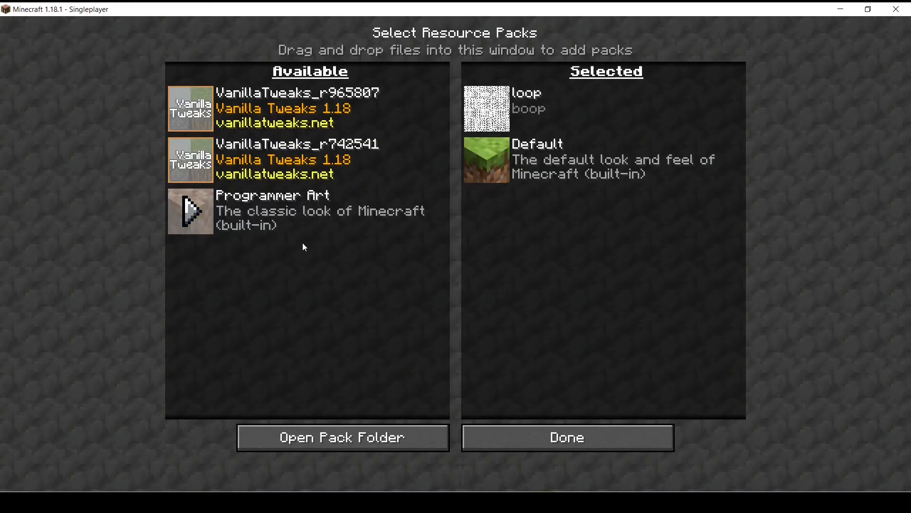
click(522, 435)
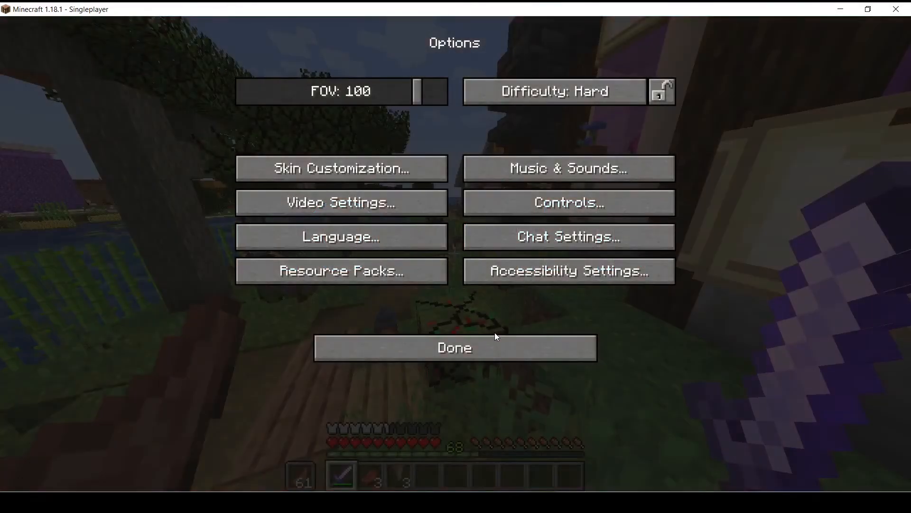
click(494, 340)
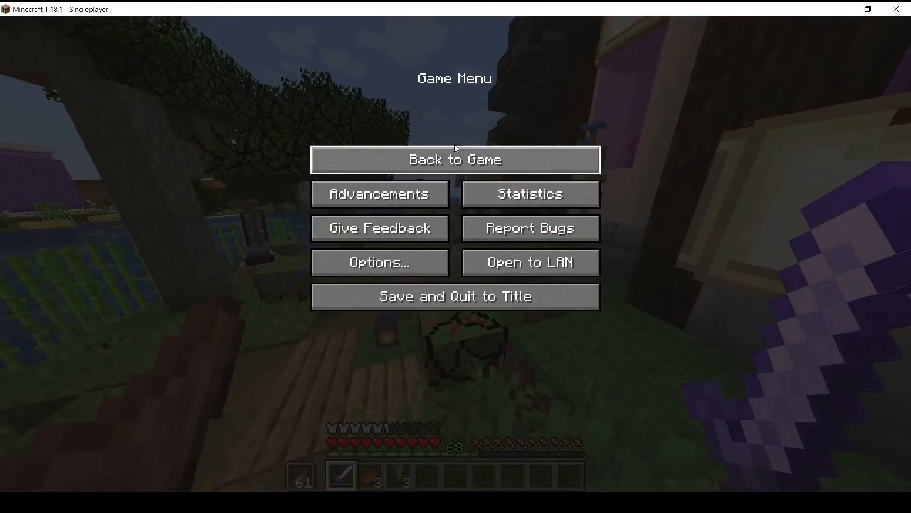
click(449, 163)
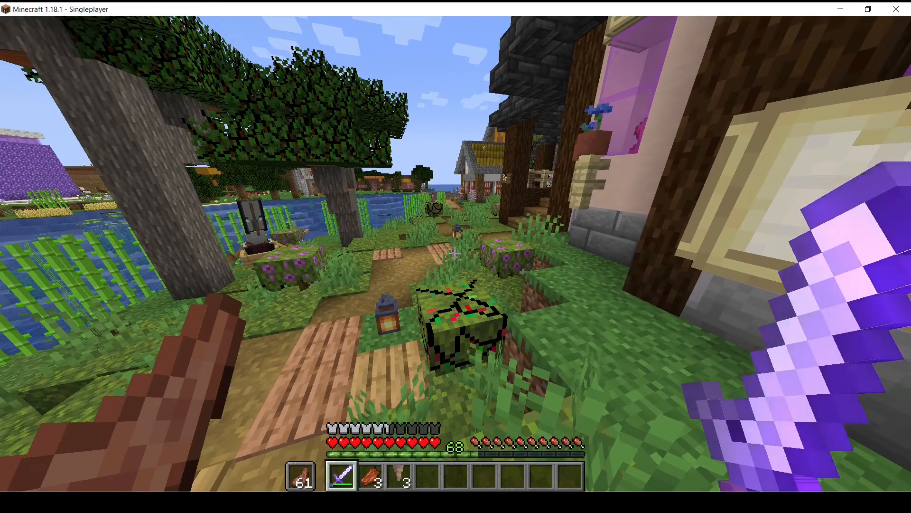
Step: Walk along the garden path and examine the retextured azalea bushes and leaves from several sides
key(w)
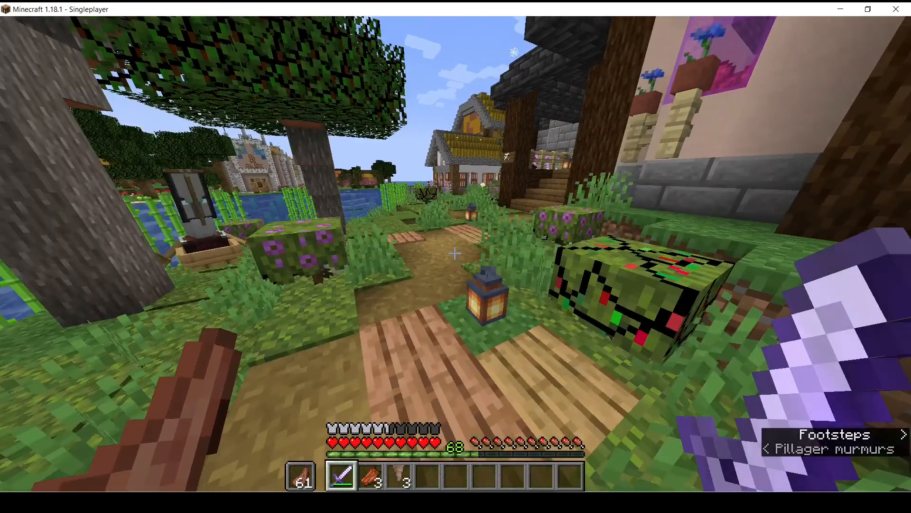
key(w)
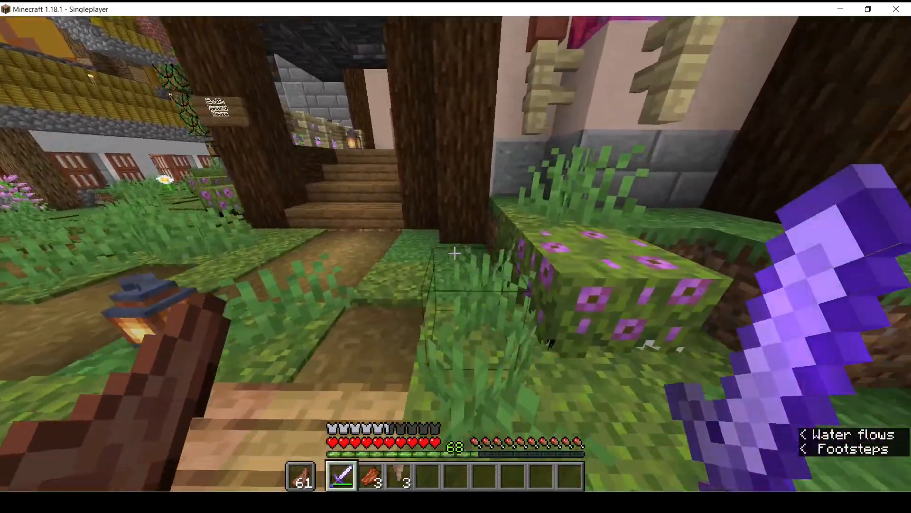
key(a)
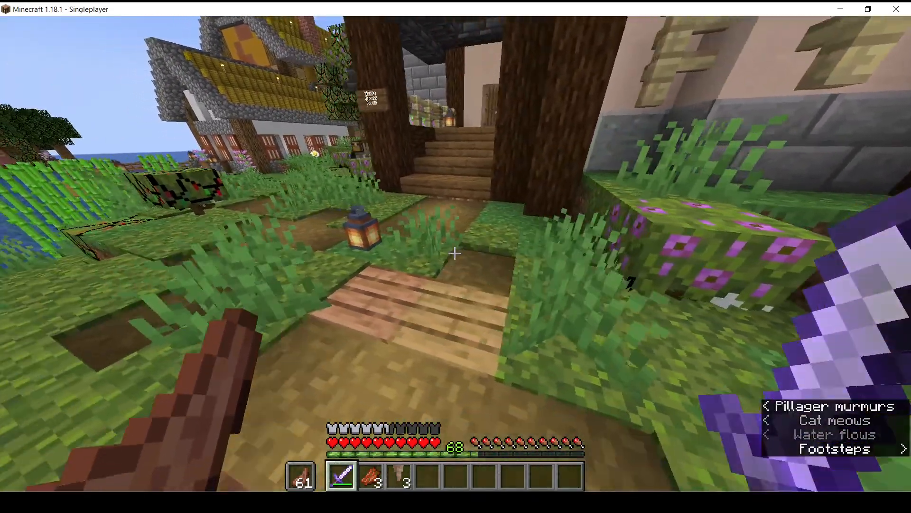
key(w)
key(a)
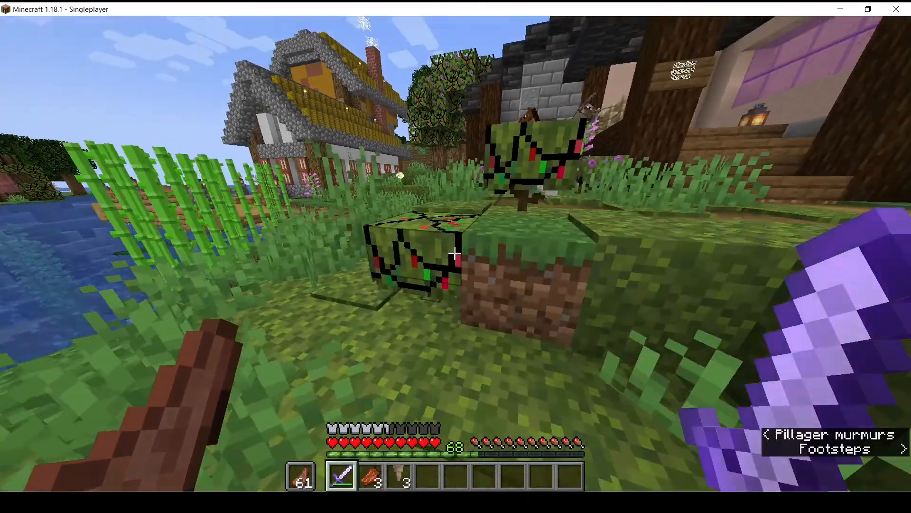
key(w)
key(w)
key(a)
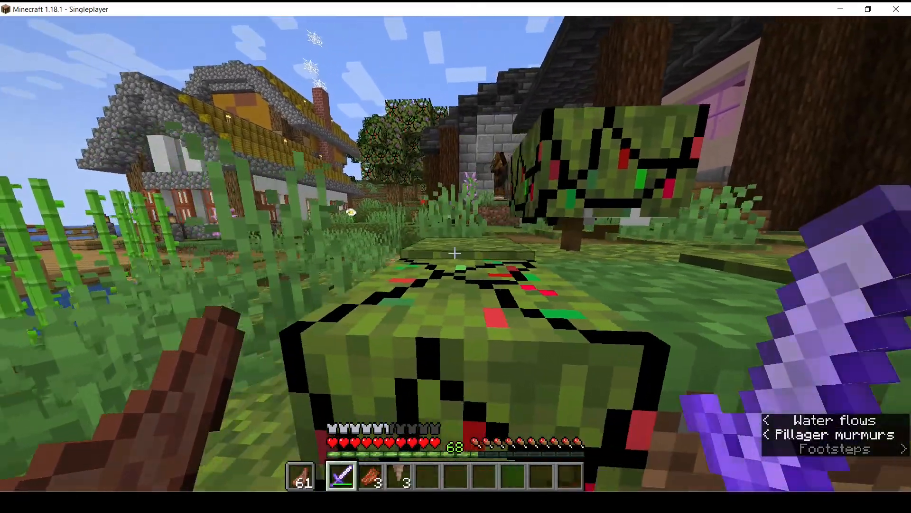
key(d)
key(w)
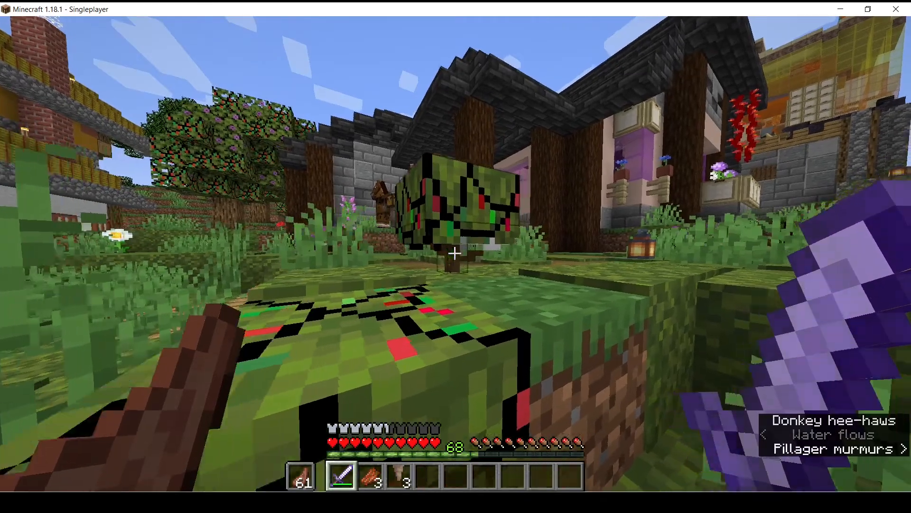
key(d)
key(space)
key(w)
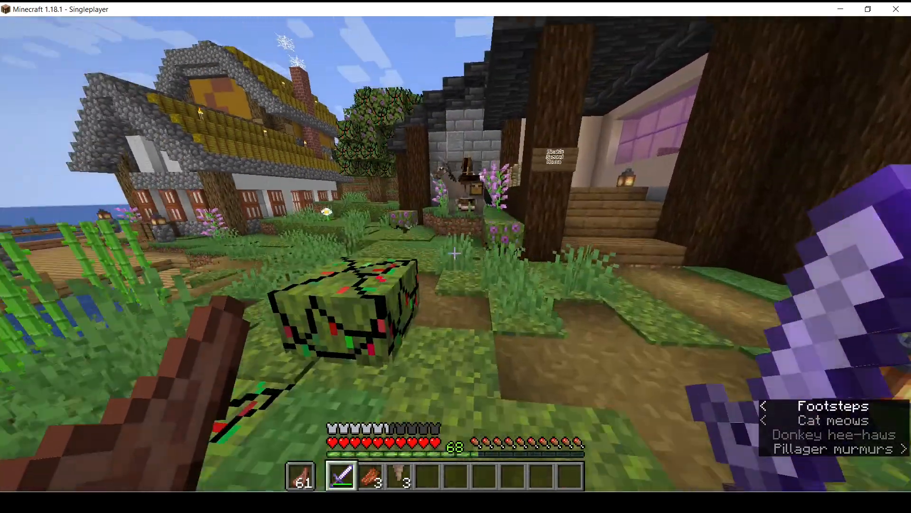
key(w)
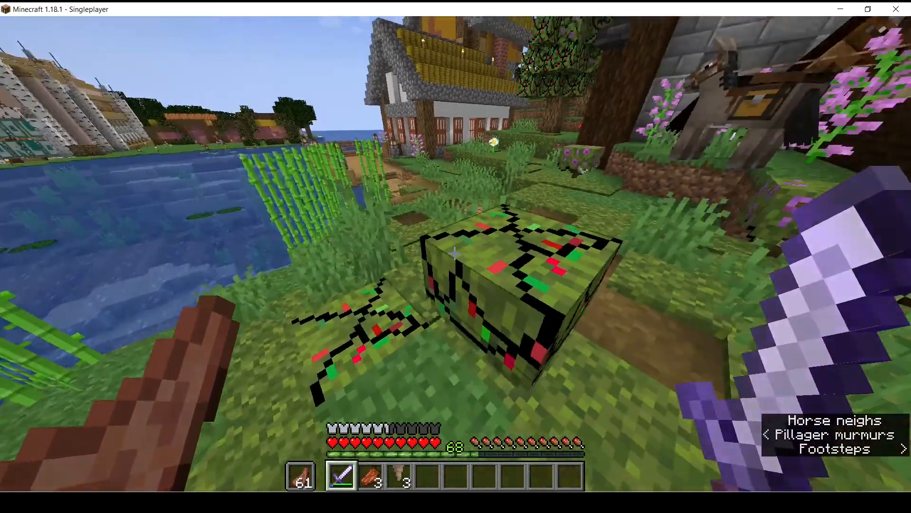
Step: Break an azalea bush, place it again on the ground, and inspect it up close and in third-person view
key(4)
click(455, 253)
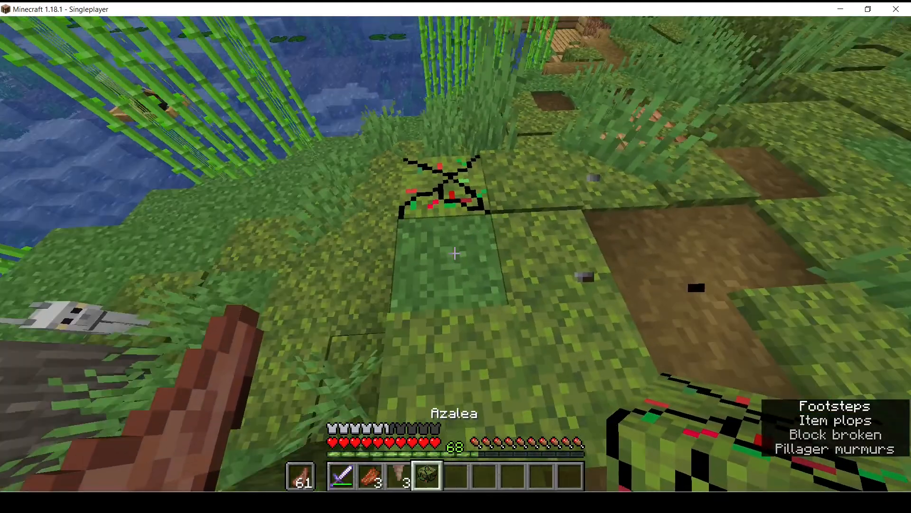
right_click(454, 253)
key(s)
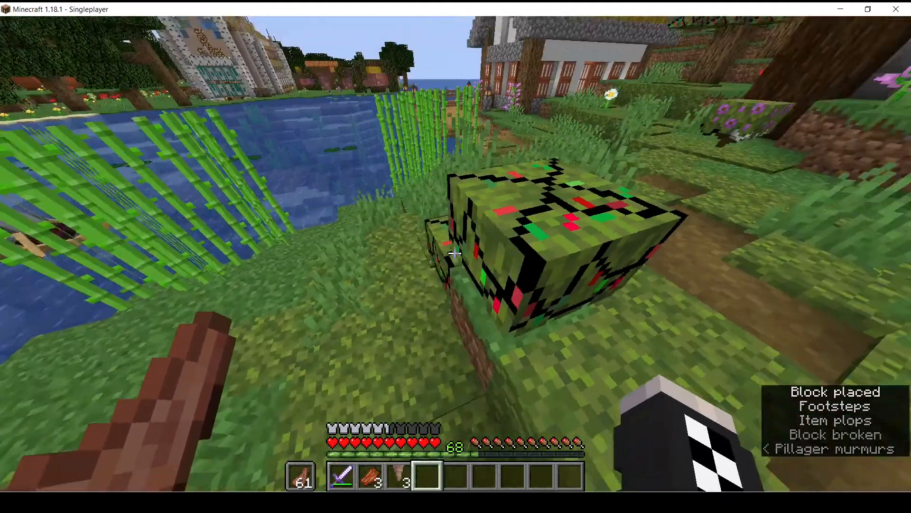
key(w)
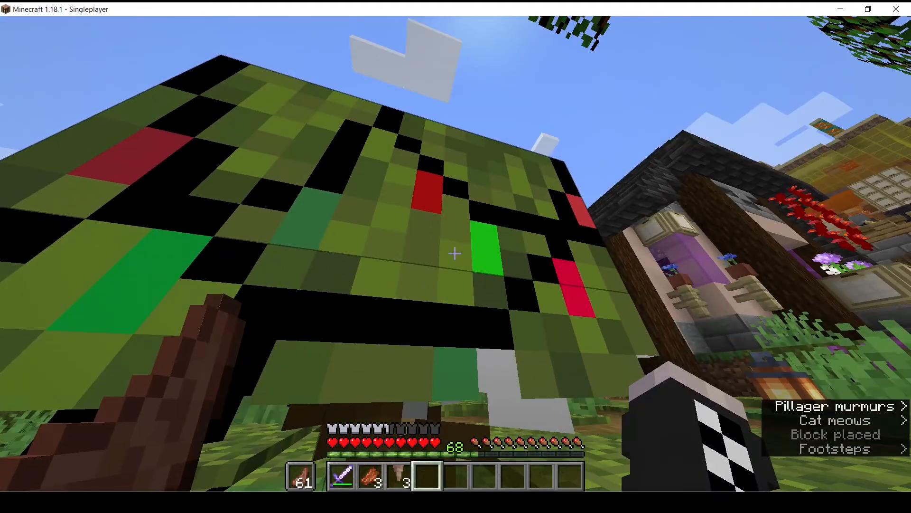
key(F5)
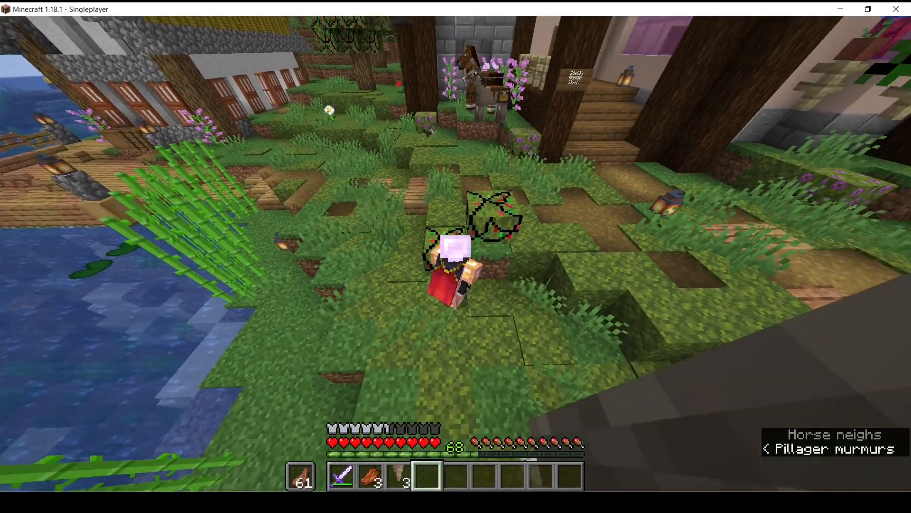
Step: Circle the retextured azalea bushes in third-person view and inspect their tops, sides and undersides
key(w)
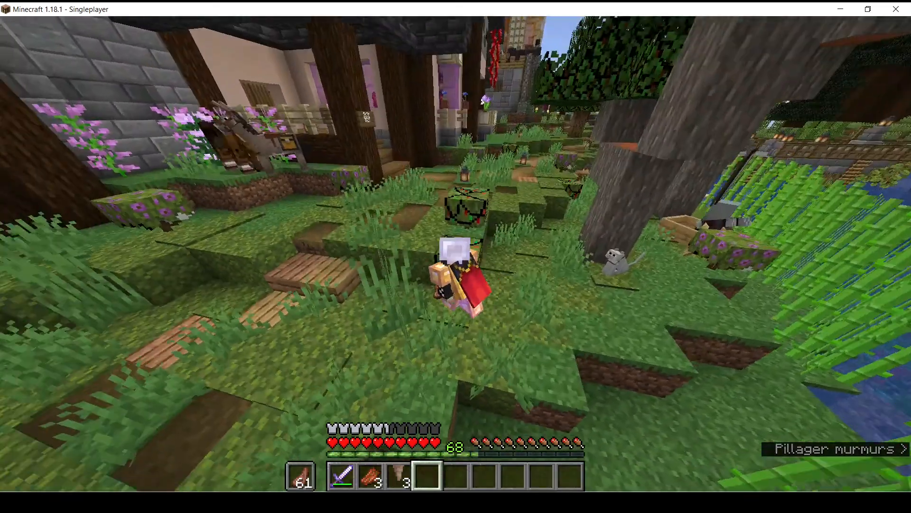
key(w)
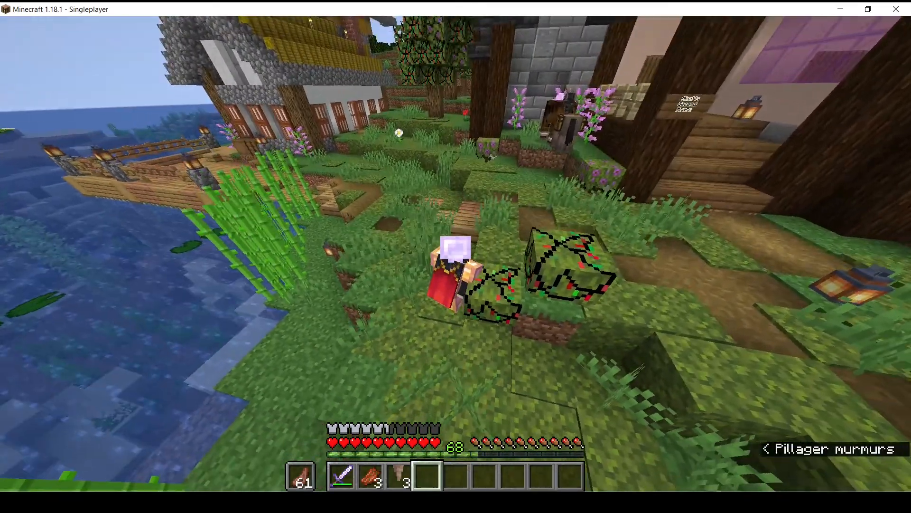
key(a)
key(d)
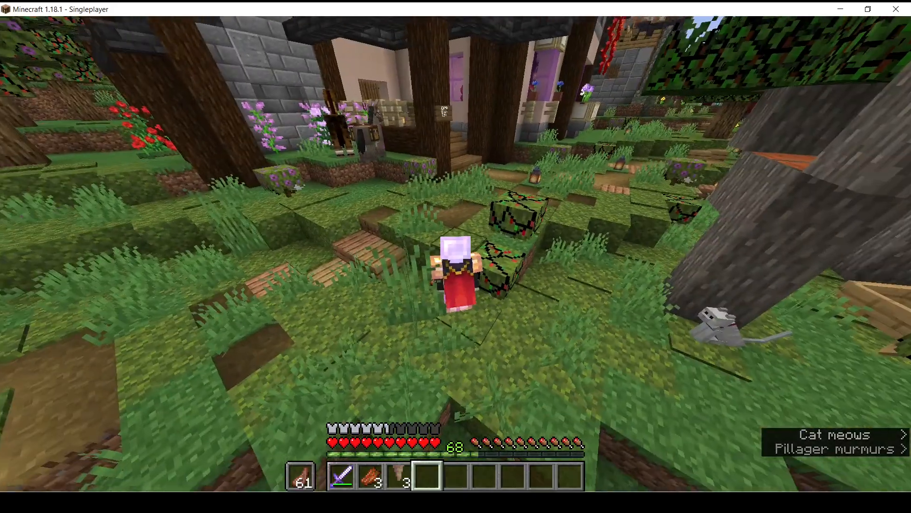
key(shift)
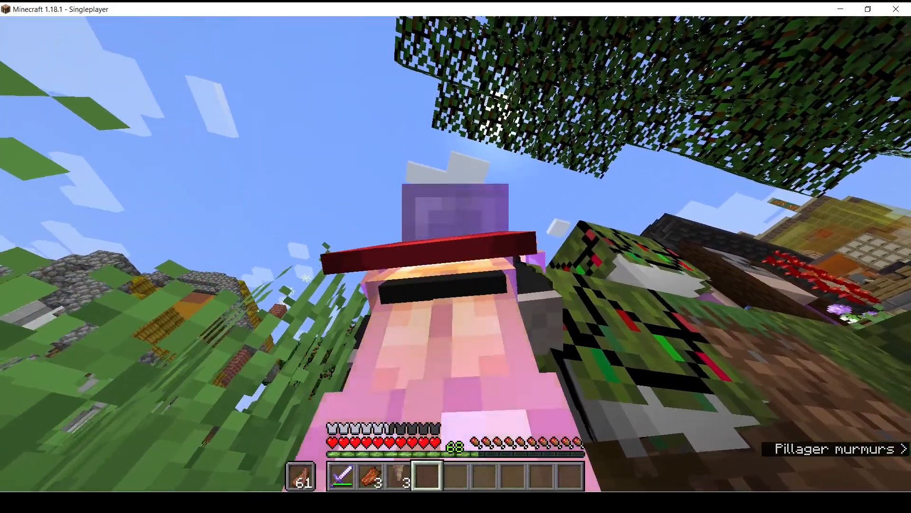
key(shift)
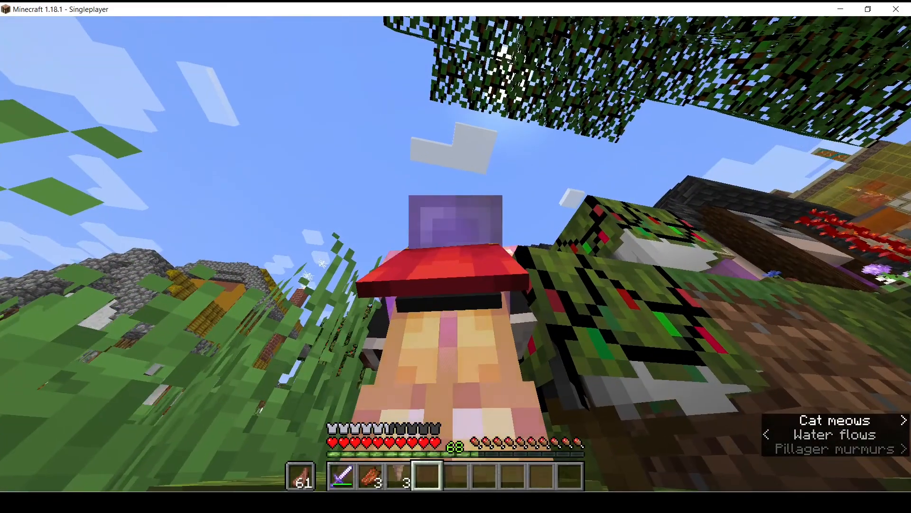
Step: Switch to the resourcepacks folder in File Explorer and open loop/assets/minecraft/textures/block to view the pack's leaf and azalea textures
key(alt+Tab)
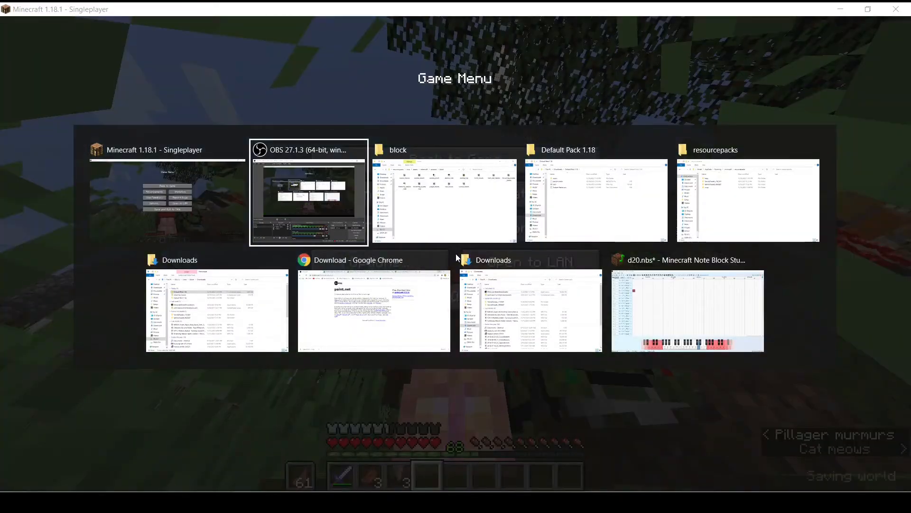
key(alt+Tab)
key(alt+Tab)
key(alt+Tab)
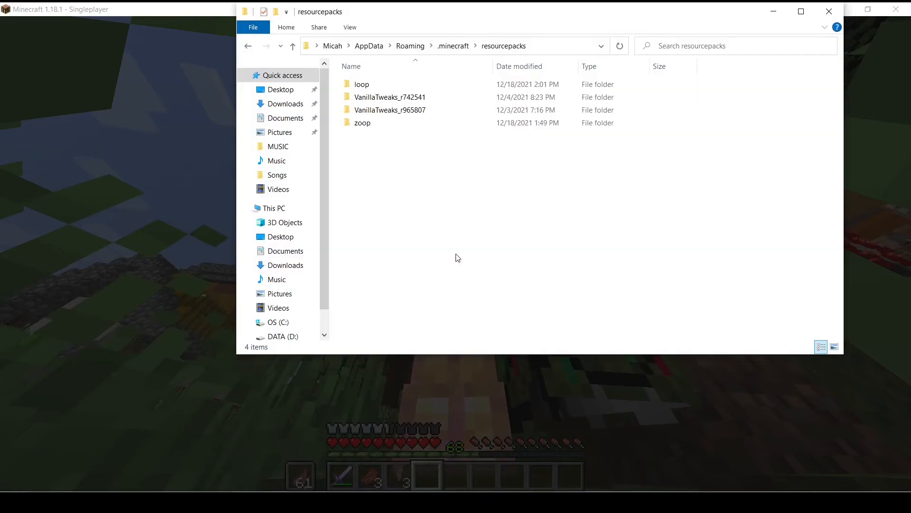
double_click(374, 86)
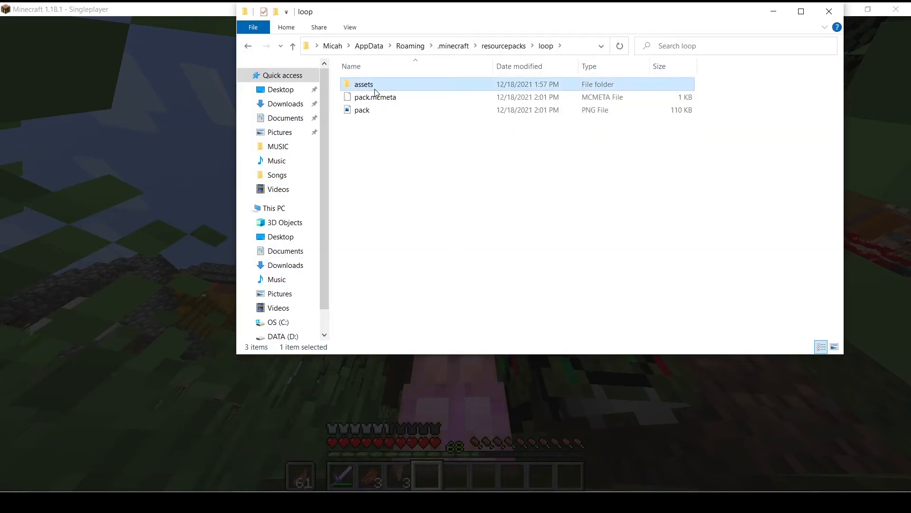
double_click(375, 86)
double_click(375, 85)
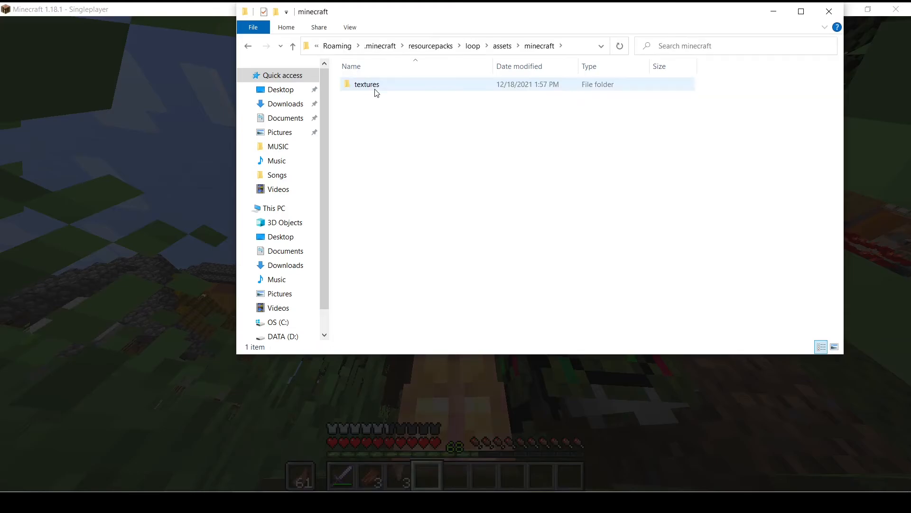
double_click(375, 85)
double_click(393, 87)
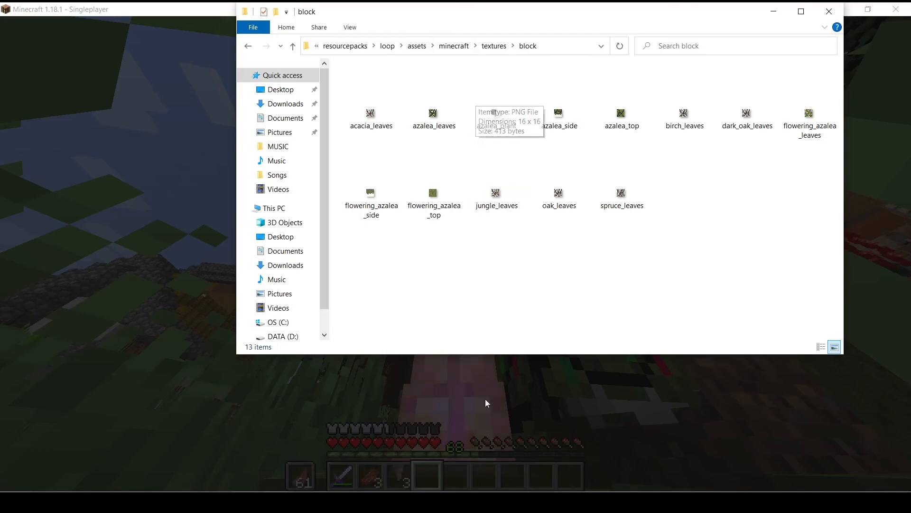
Step: Return to the Minecraft world, view the azalea bushes from above, and open the chat for an entry
click(484, 411)
click(471, 153)
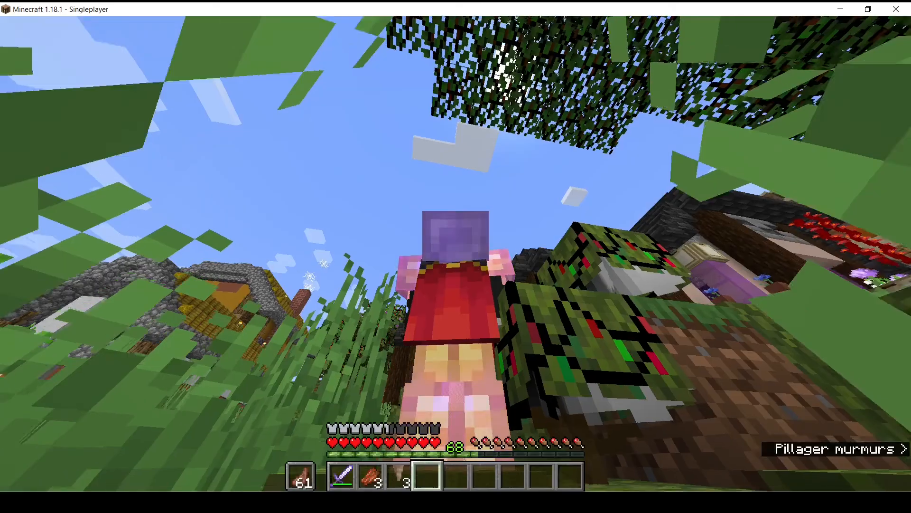
key(w)
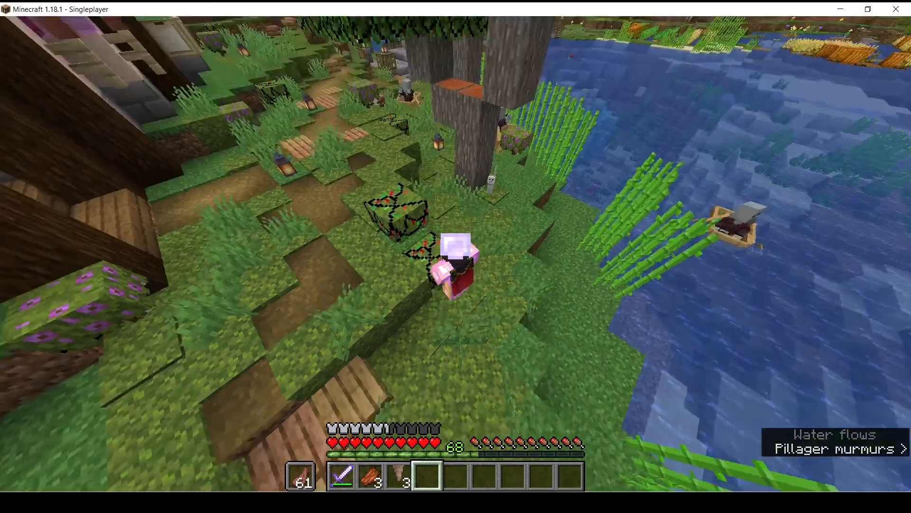
key(t)
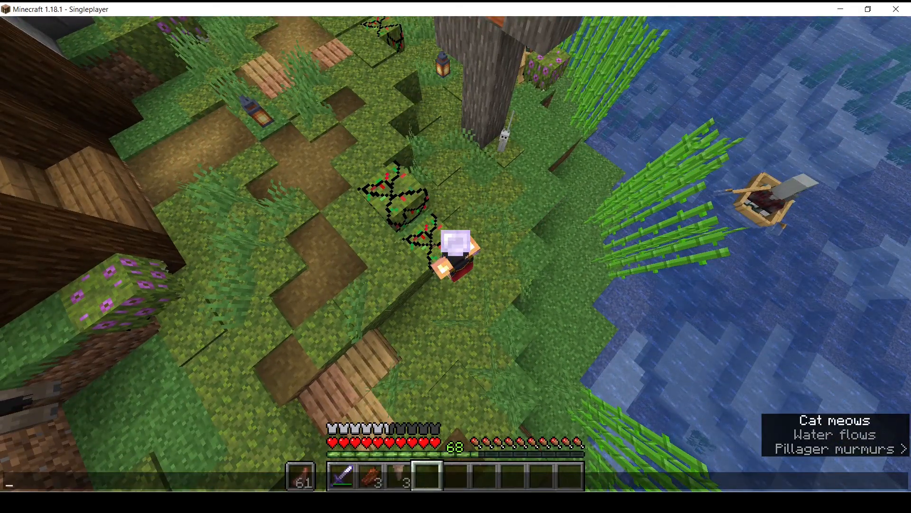